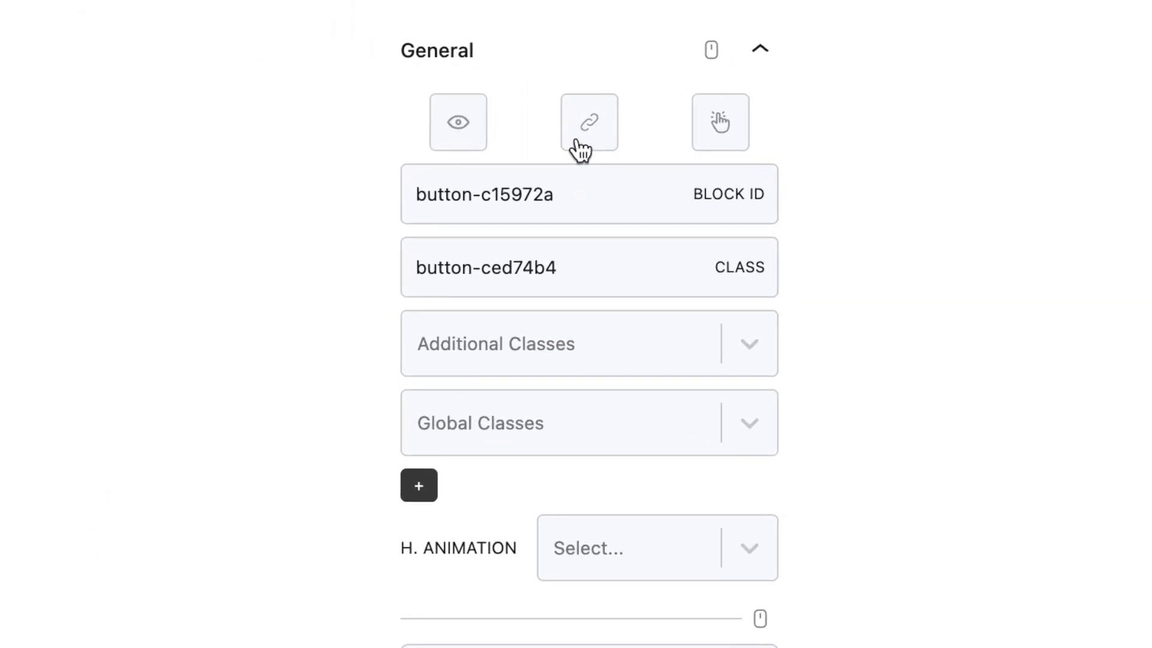
# Select the BUY NOW button block to reach its link settings.
pyautogui.click(579, 144)
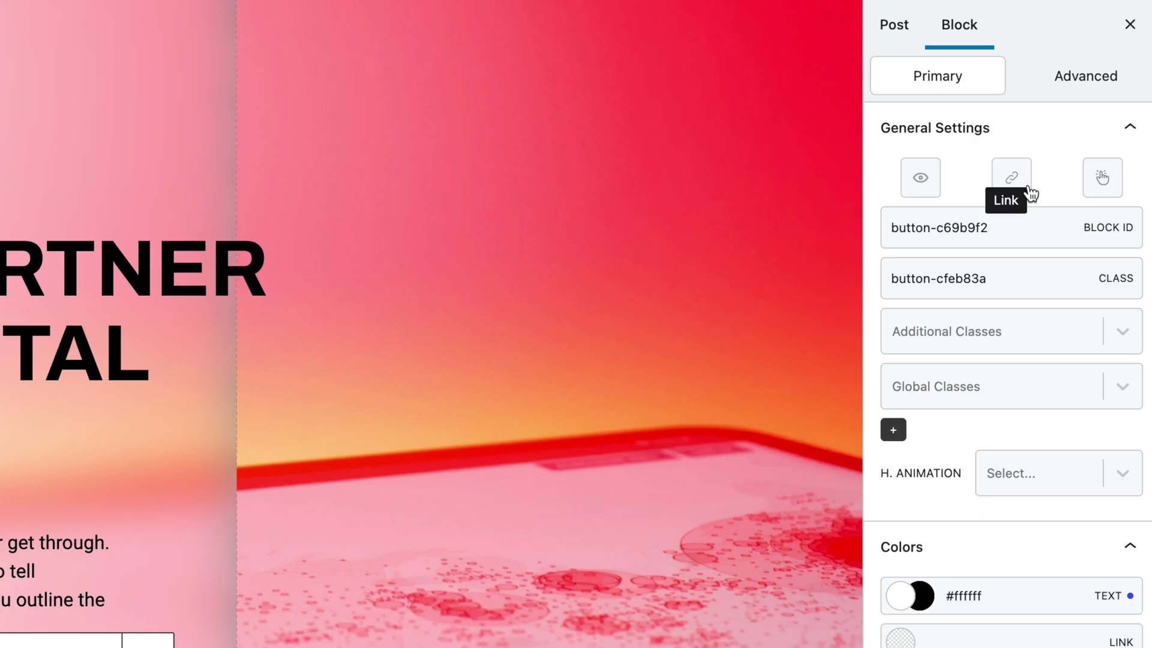
# Browse the BUY NOW link's Type, Source and Action lists, leaving it a static URL link.
pyautogui.click(1059, 158)
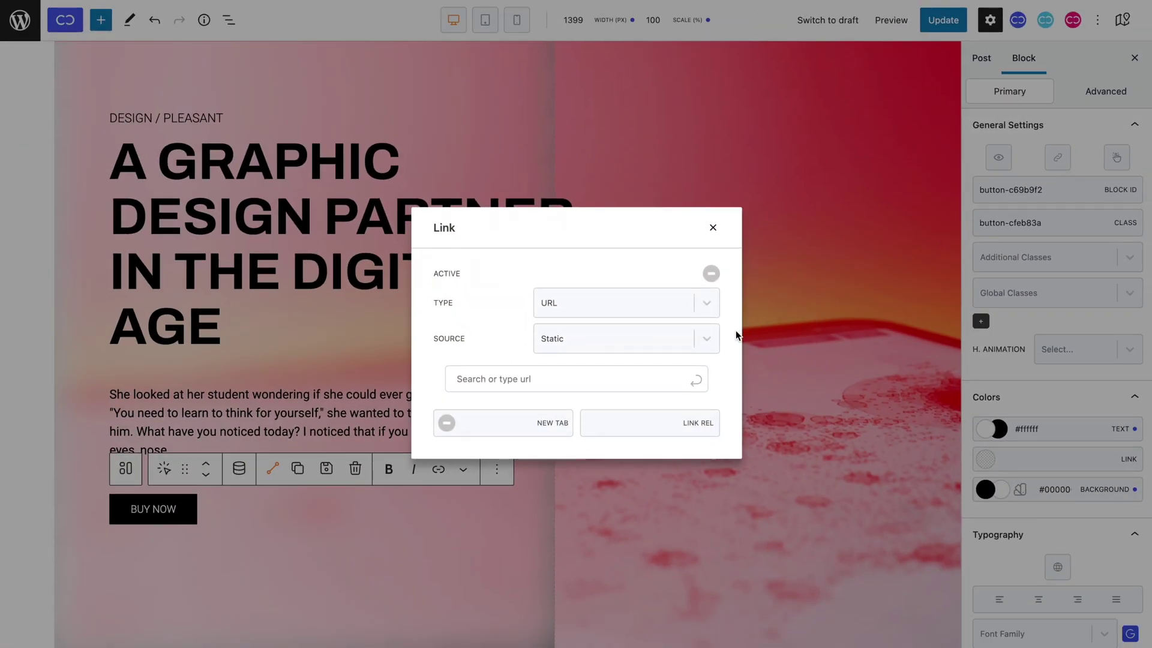
pyautogui.click(698, 348)
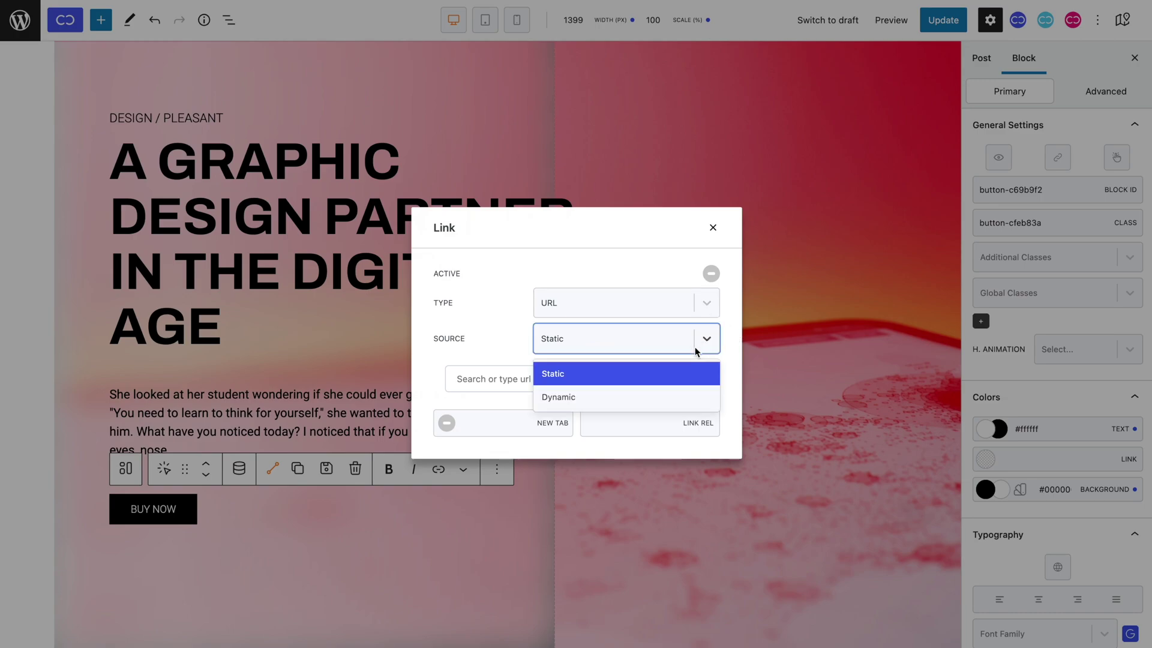
pyautogui.click(689, 314)
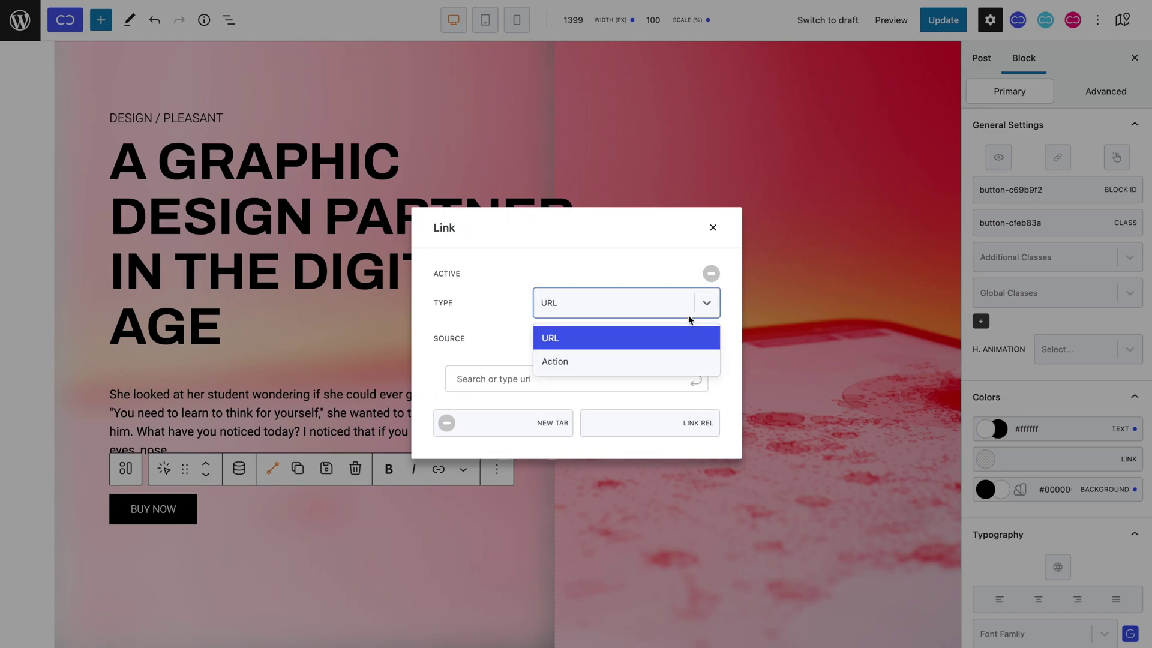
pyautogui.click(689, 360)
pyautogui.click(667, 381)
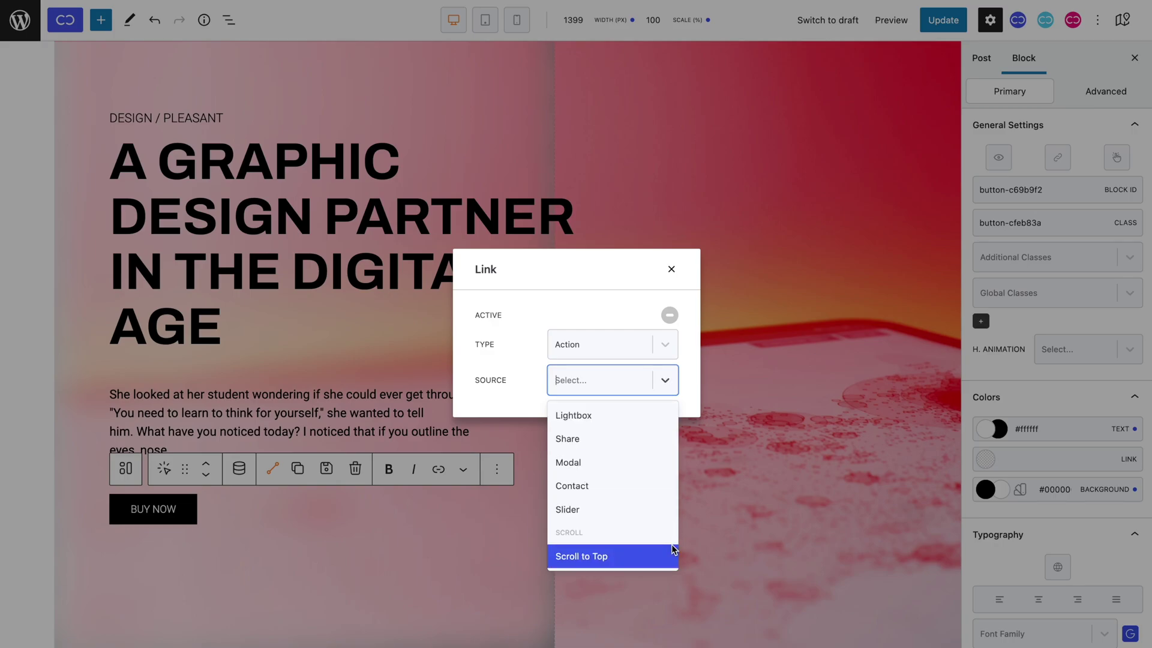
pyautogui.click(641, 375)
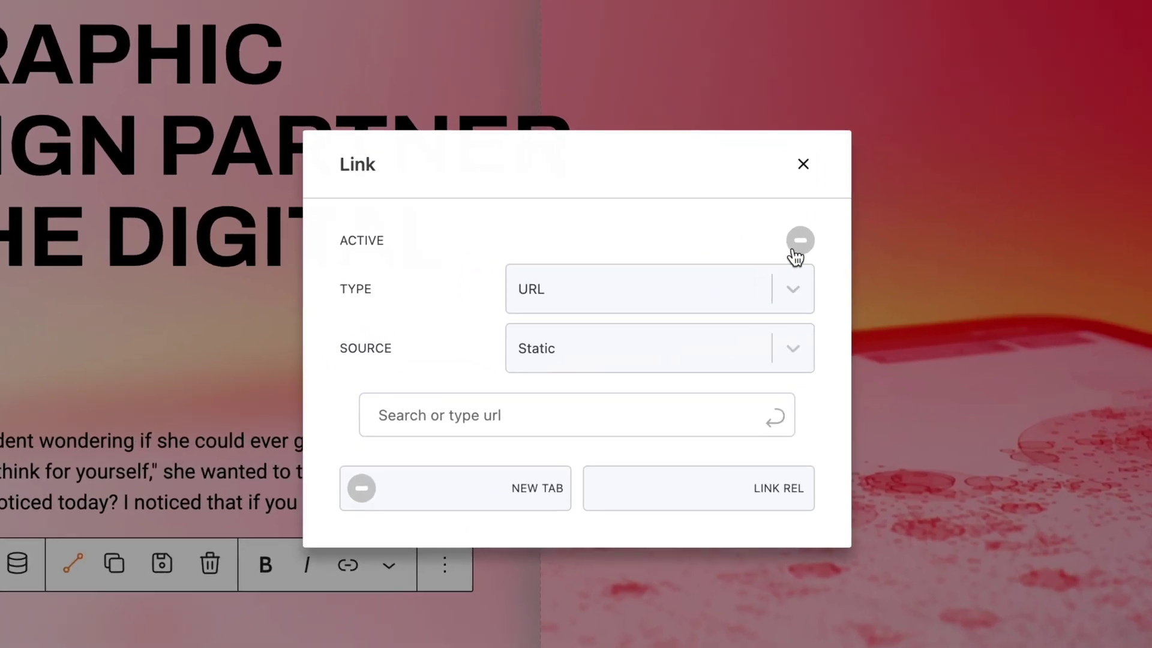
pyautogui.click(798, 243)
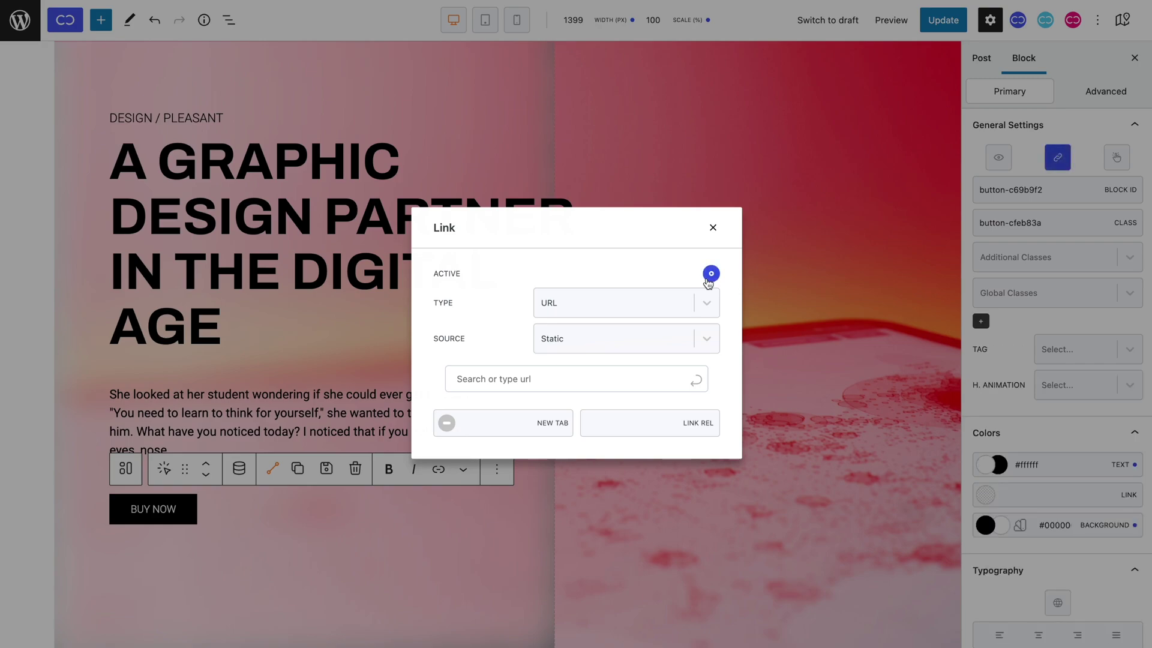
pyautogui.click(712, 229)
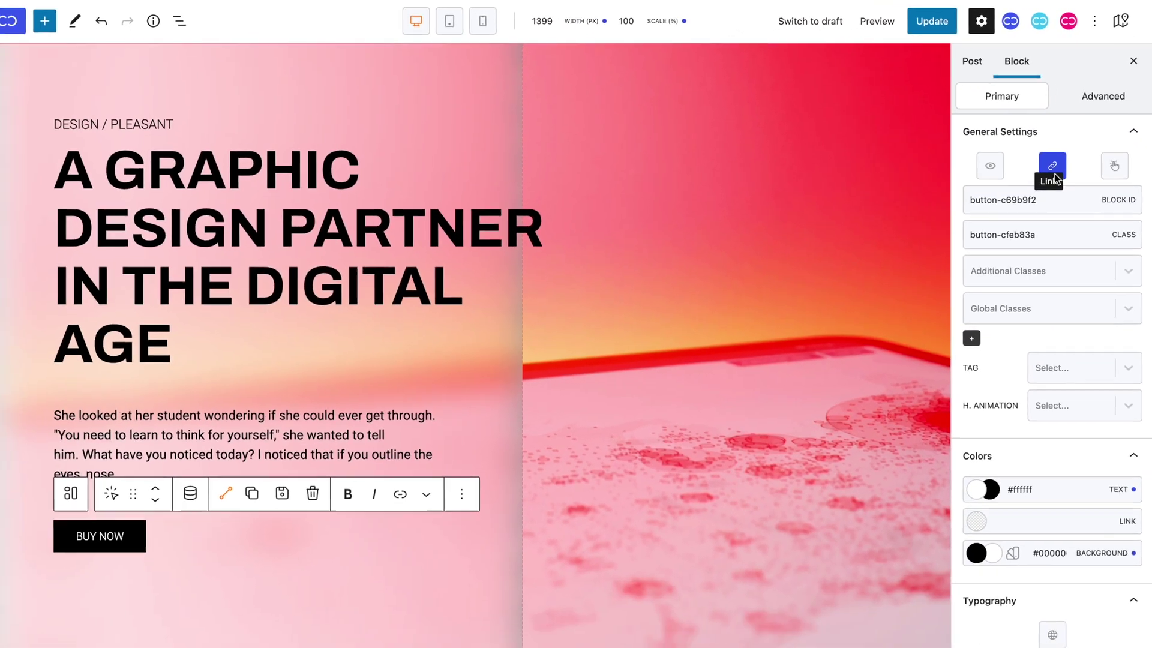
pyautogui.click(1008, 247)
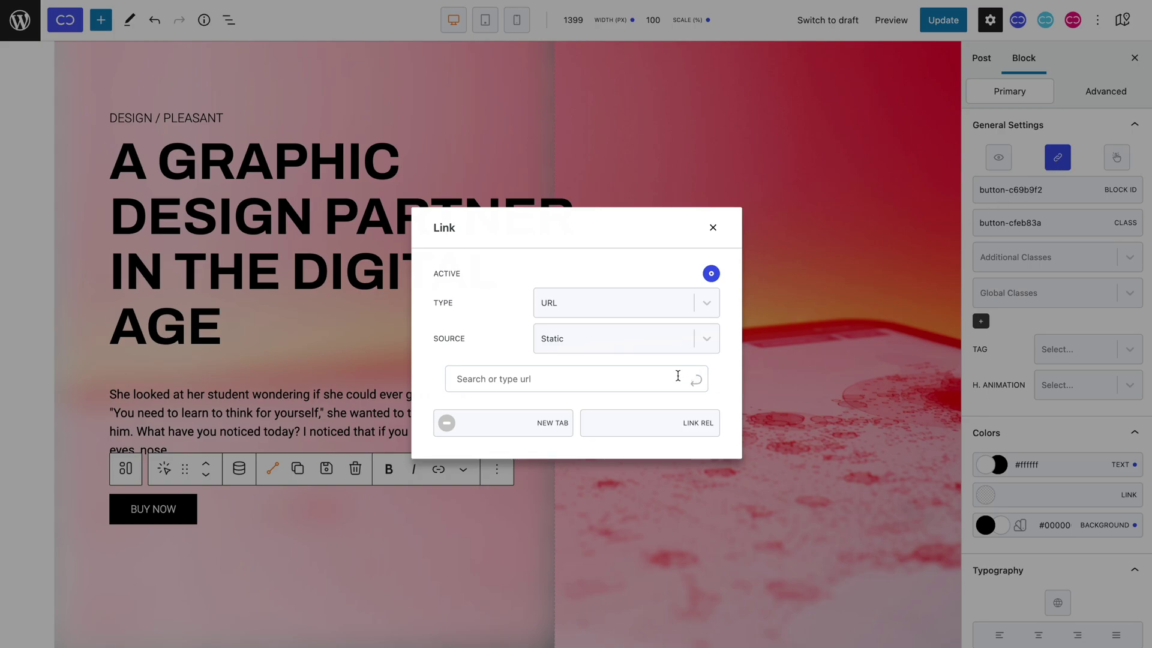
pyautogui.click(678, 375)
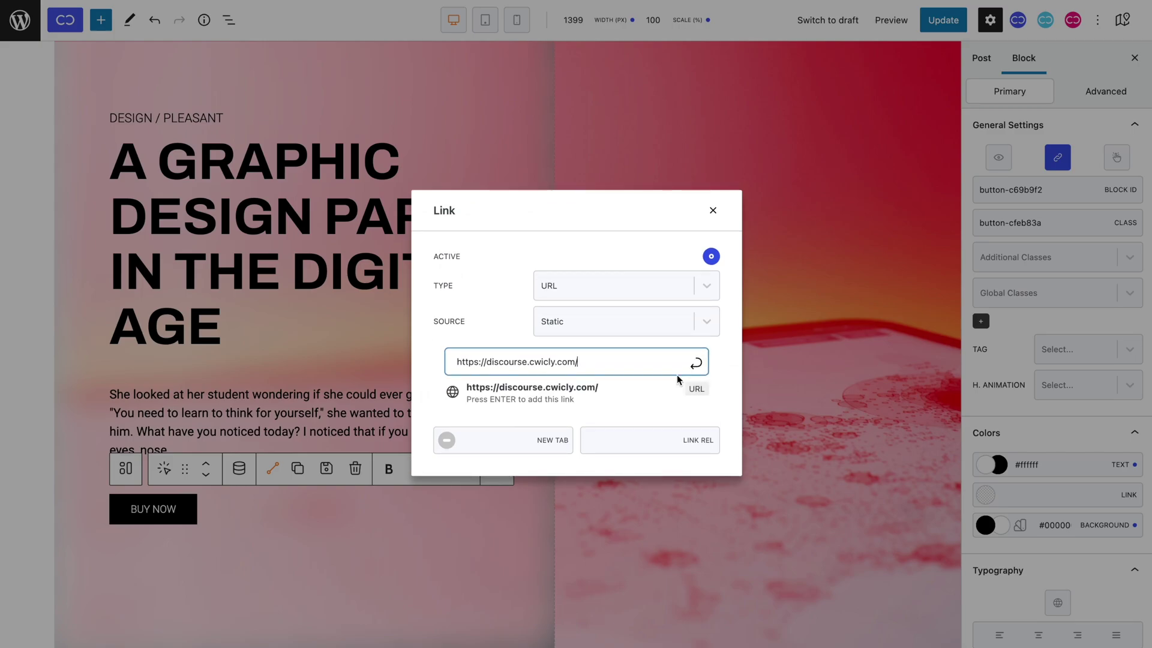
pyautogui.click(639, 391)
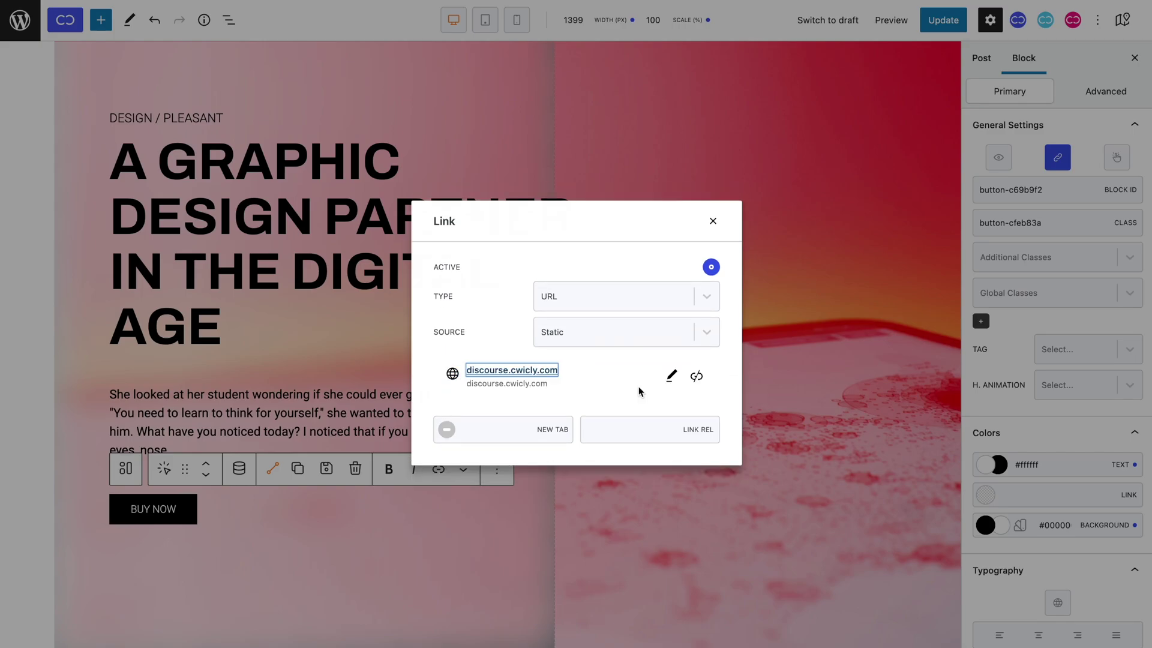
# Update the page and test the BUY NOW button on the live page.
pyautogui.click(714, 221)
pyautogui.click(948, 21)
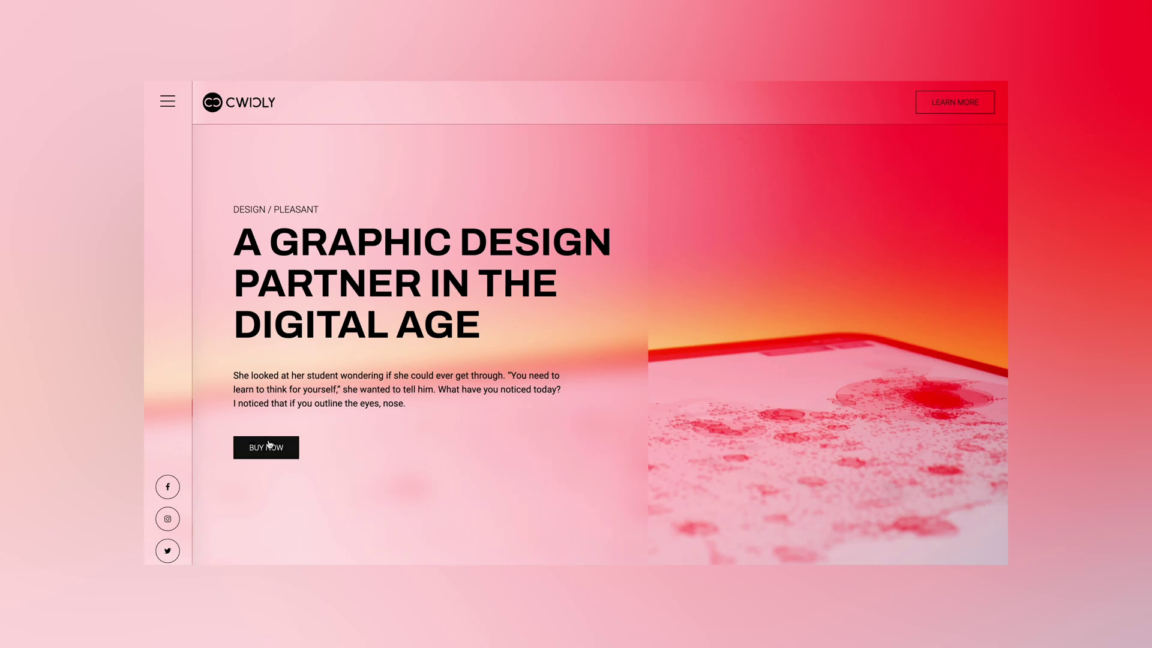
pyautogui.click(269, 445)
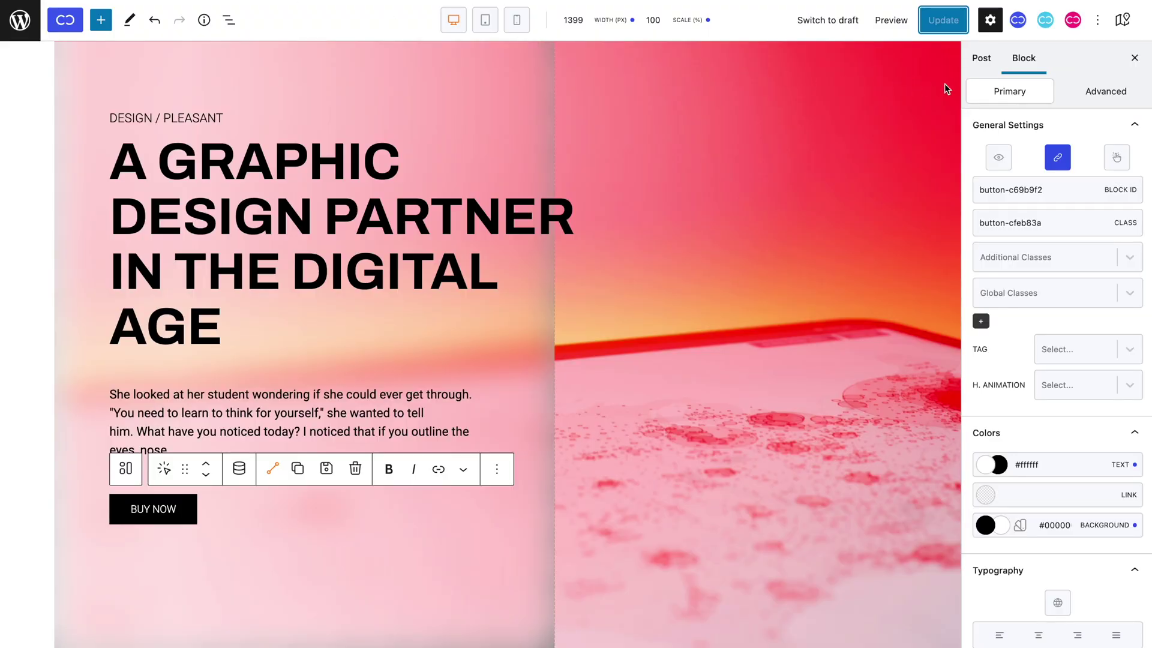
# Reopen the BUY NOW link settings and toggle New Tab on, then off again.
pyautogui.click(1057, 160)
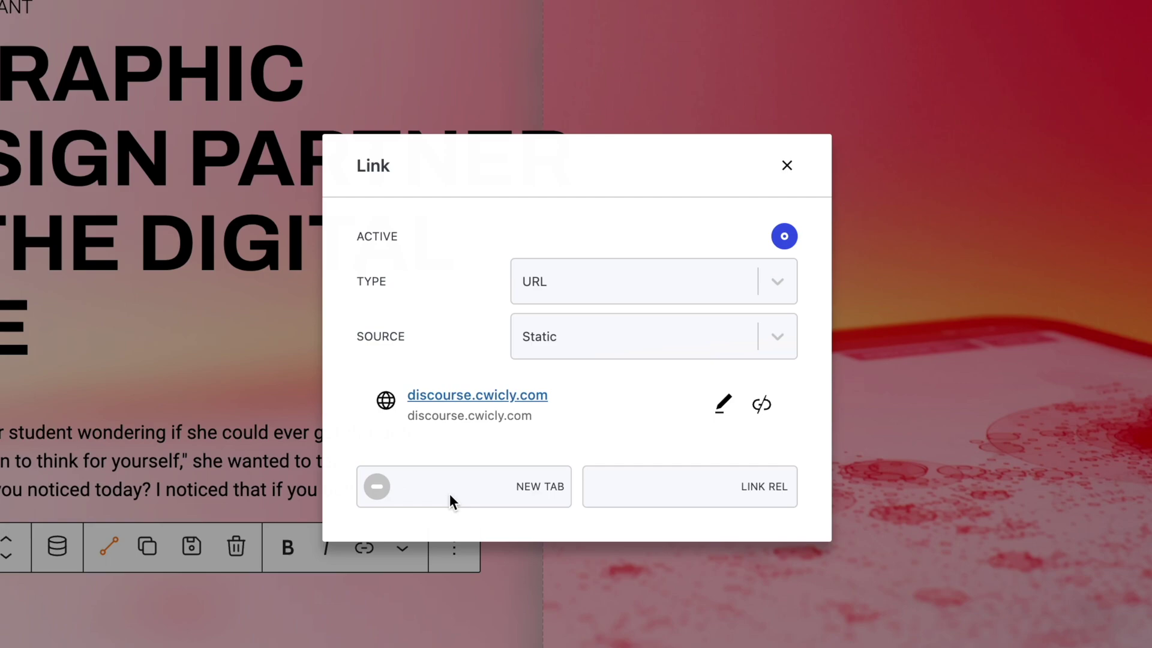
pyautogui.click(380, 498)
pyautogui.click(378, 498)
# Set the BUY NOW link source to Dynamic with Featured Image as its data.
pyautogui.click(657, 340)
pyautogui.click(657, 430)
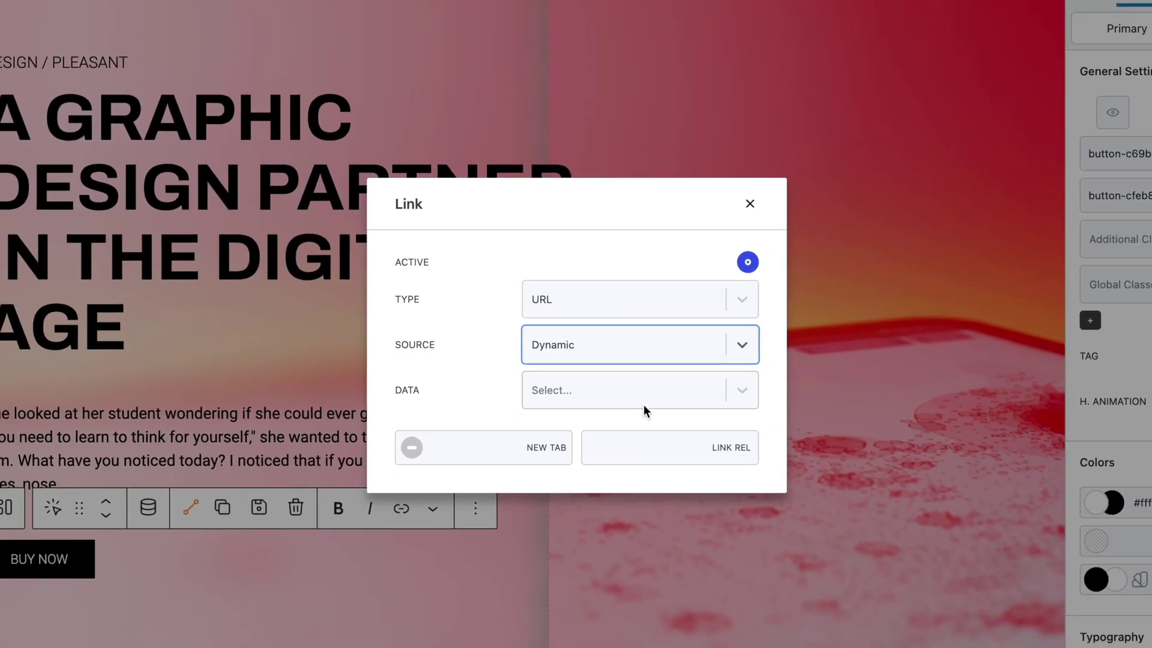
pyautogui.click(643, 404)
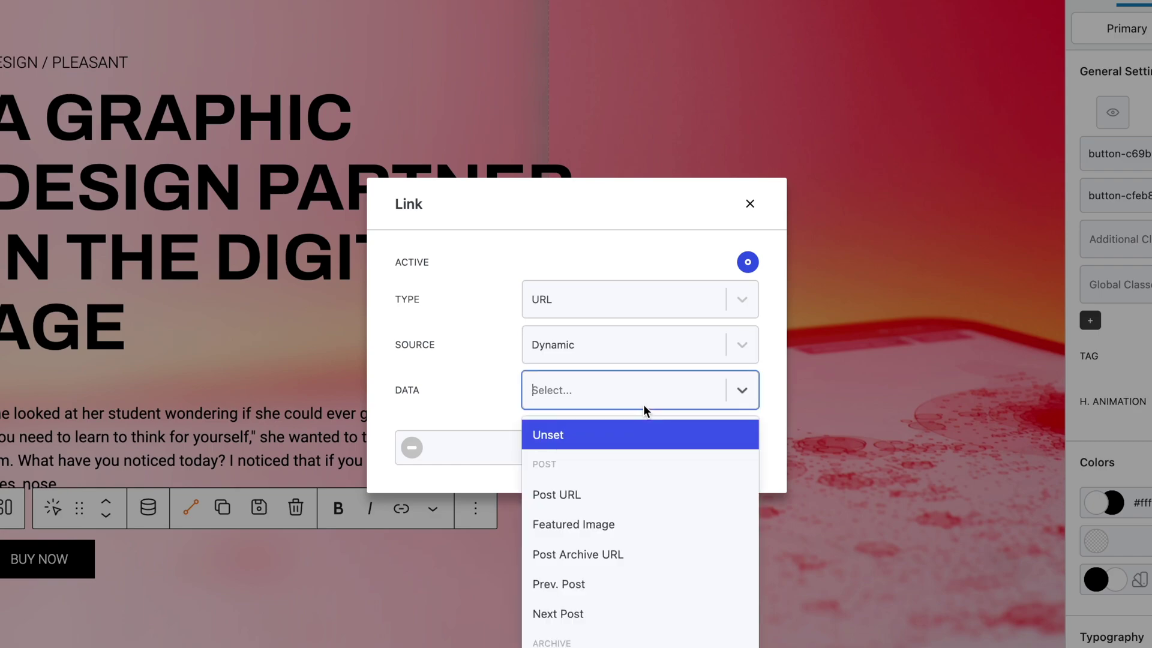
pyautogui.click(635, 525)
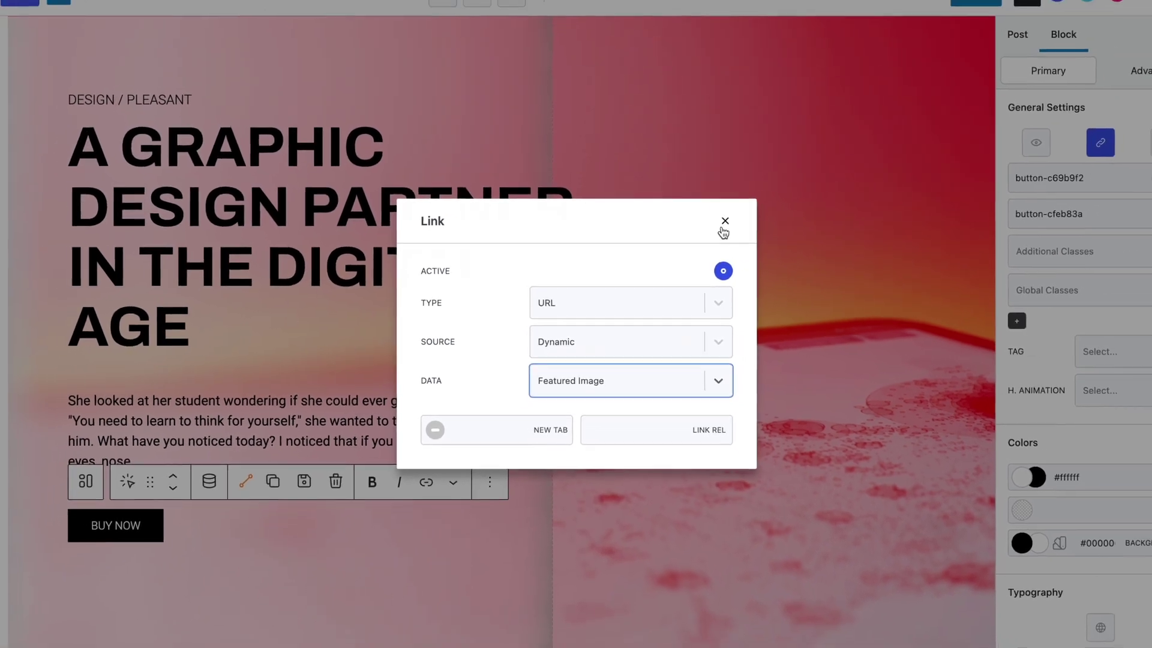
pyautogui.click(739, 211)
# Set the woman's portrait as the post's featured image and update the post.
pyautogui.click(1067, 15)
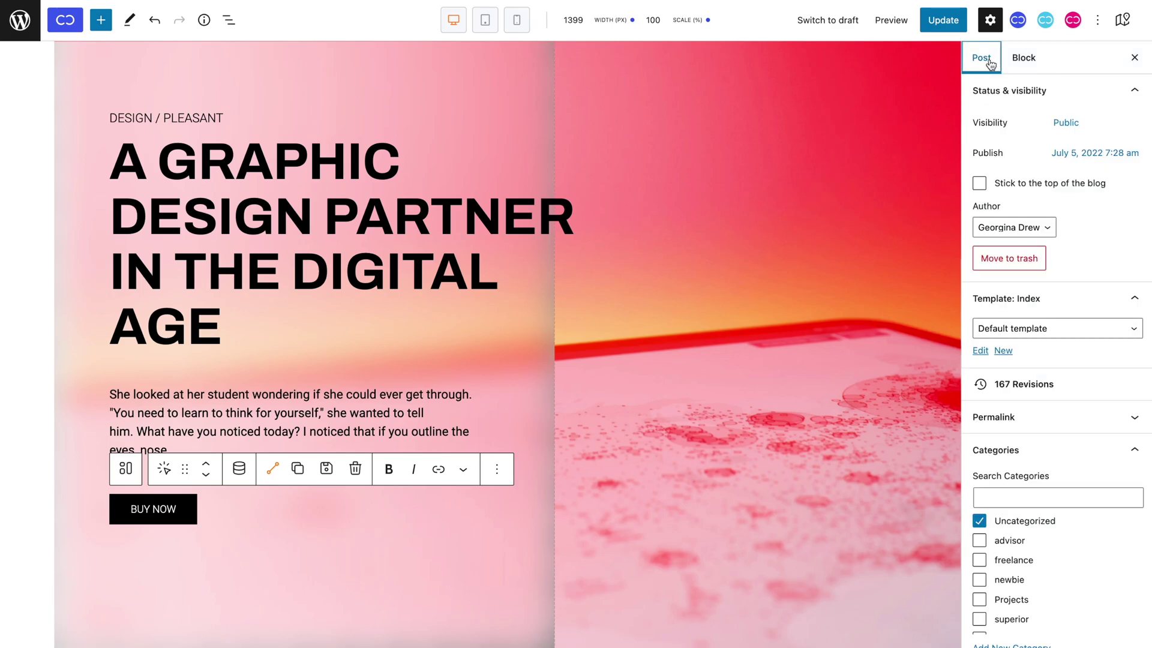
pyautogui.scroll(-7, 1000, 211)
pyautogui.click(1031, 414)
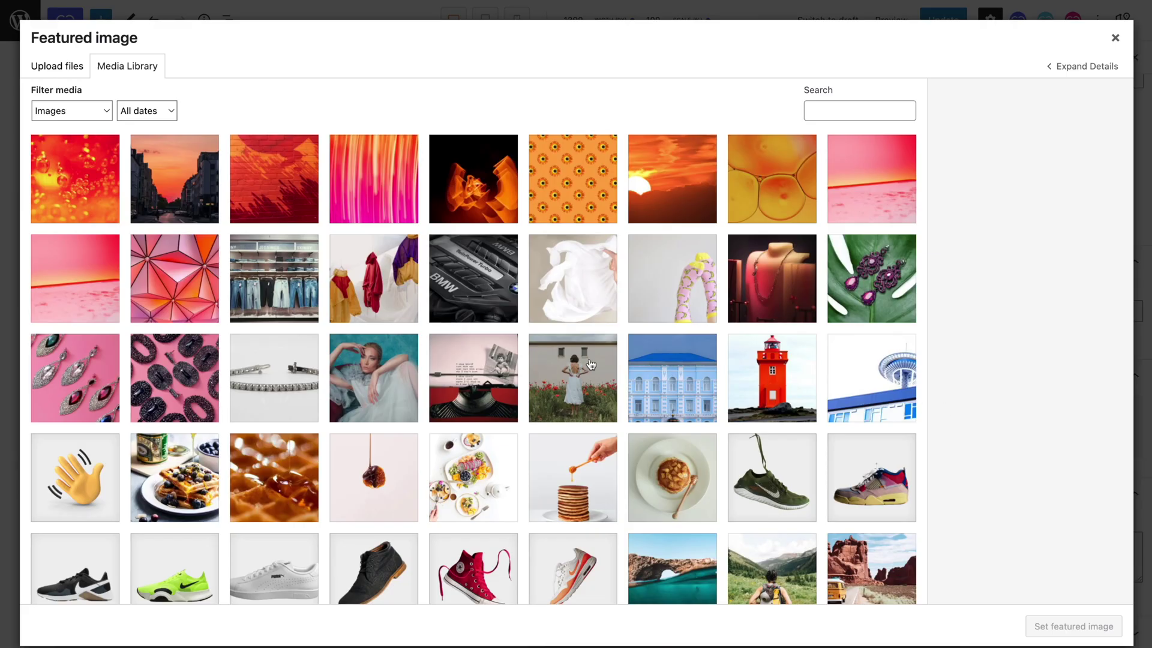
pyautogui.click(344, 412)
pyautogui.click(1029, 619)
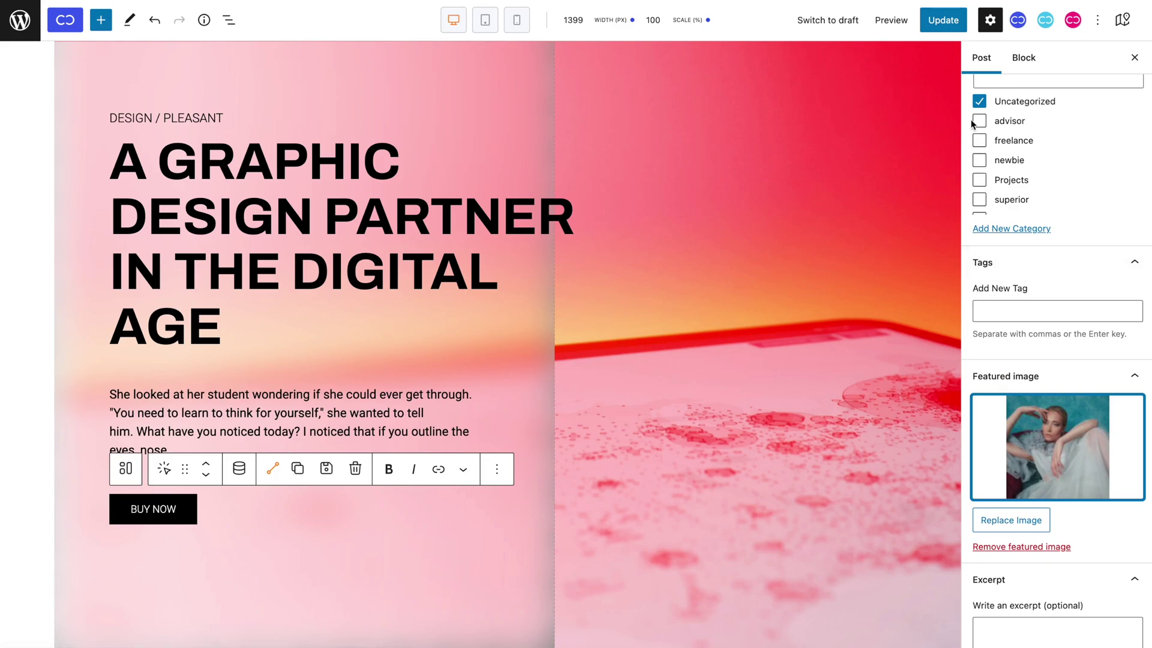
pyautogui.click(949, 28)
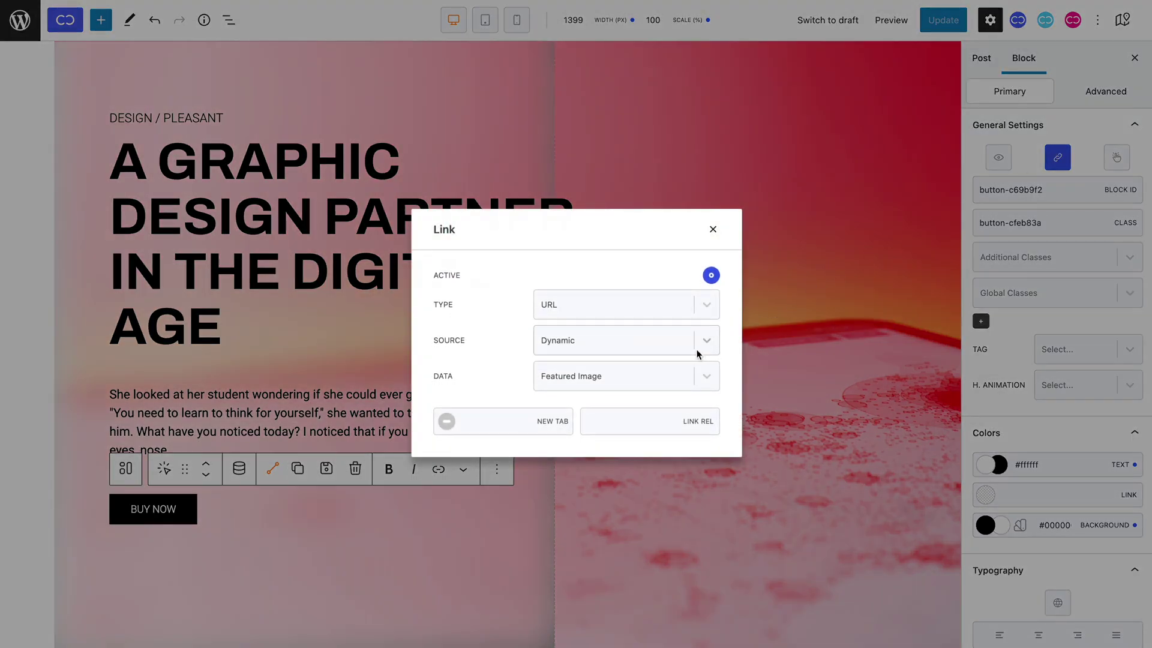
# Switch the link data to ACF Field, find no ACF groups available, and update the post.
pyautogui.click(661, 377)
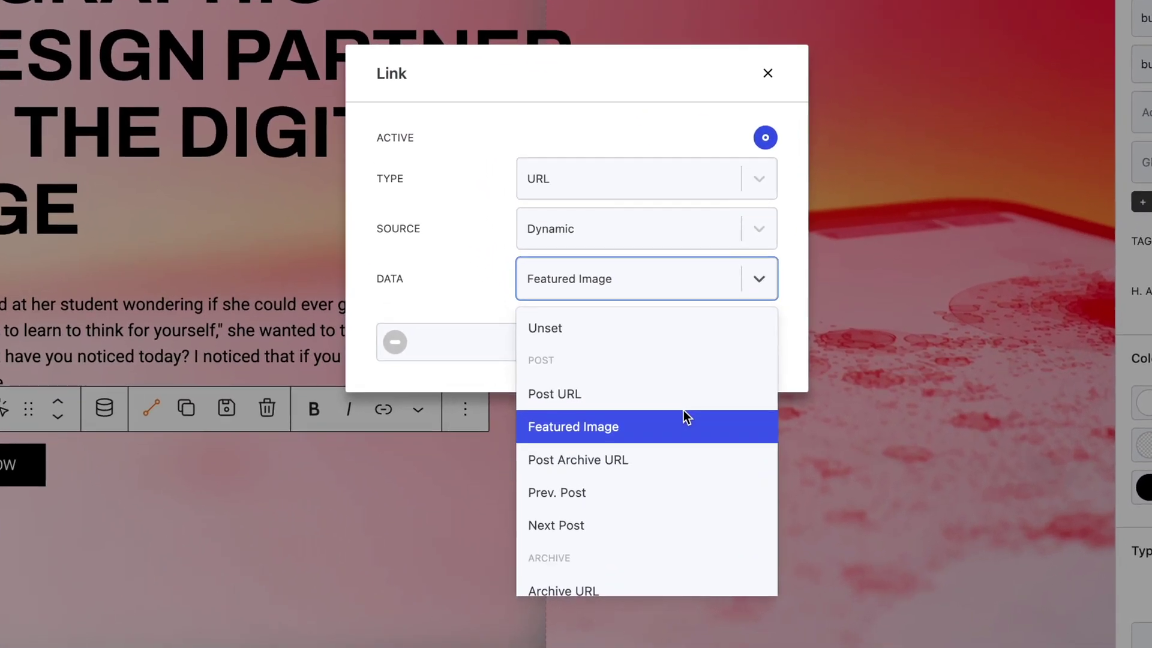
pyautogui.scroll(-10, 684, 412)
pyautogui.scroll(-1, 684, 414)
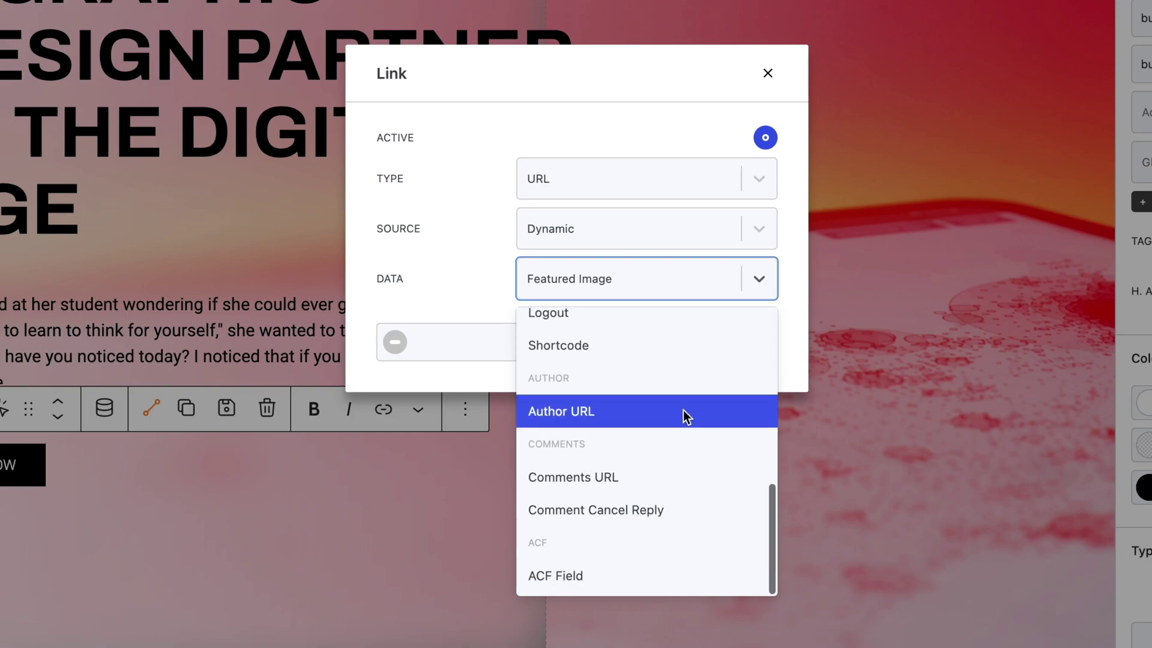
pyautogui.click(687, 576)
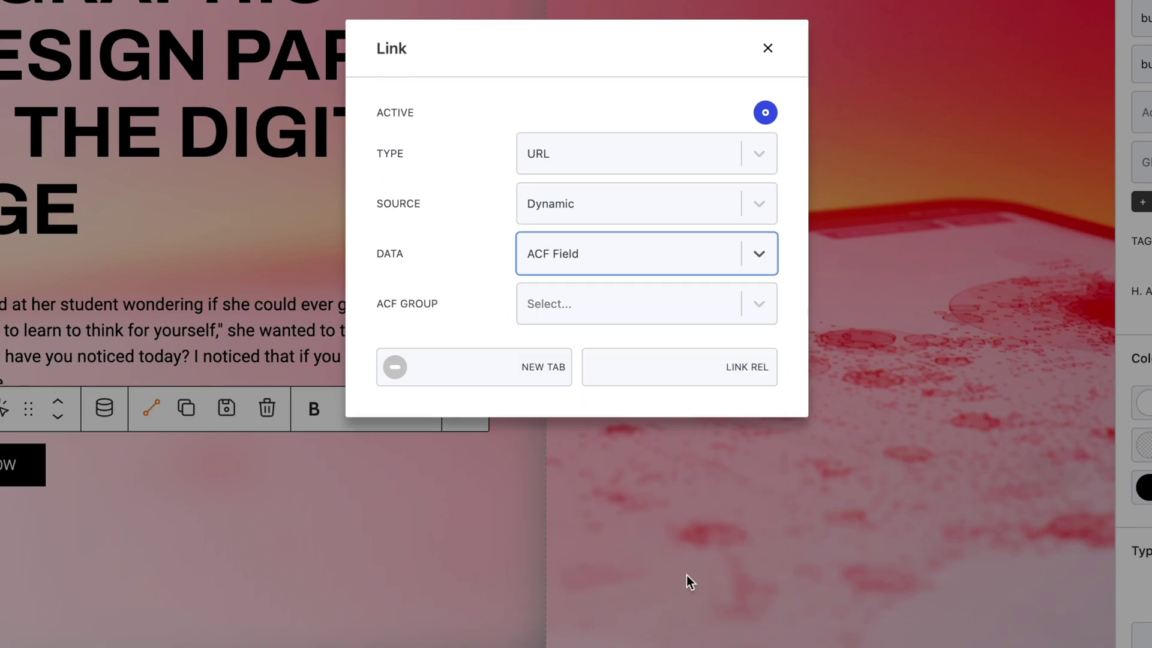
pyautogui.click(673, 322)
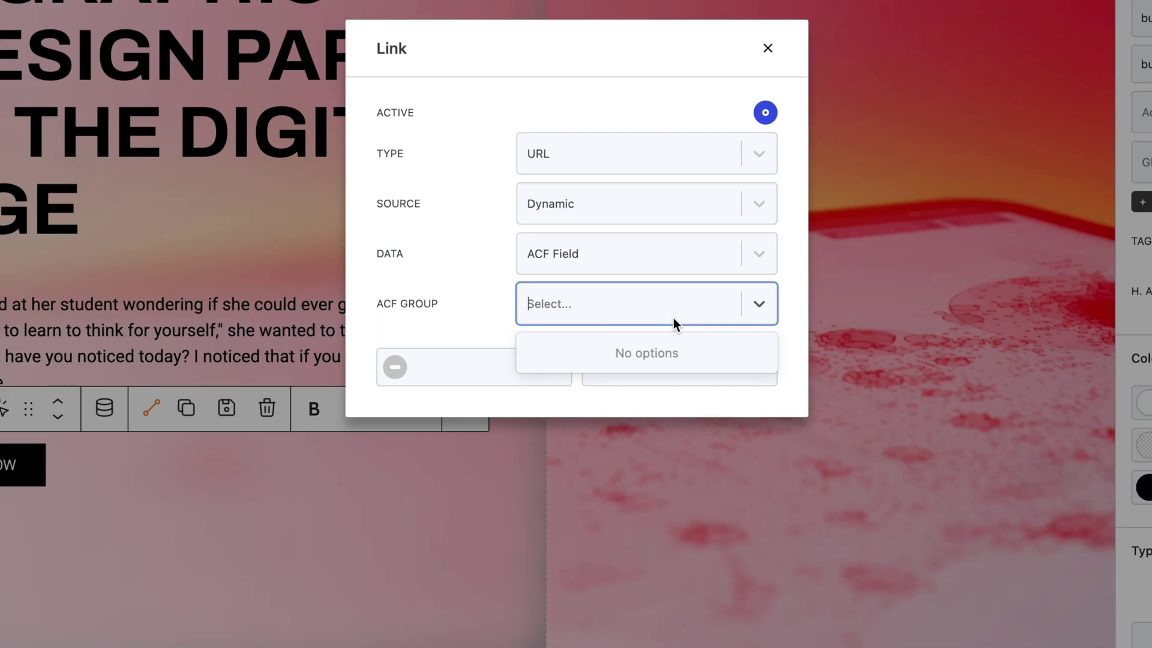
pyautogui.click(674, 322)
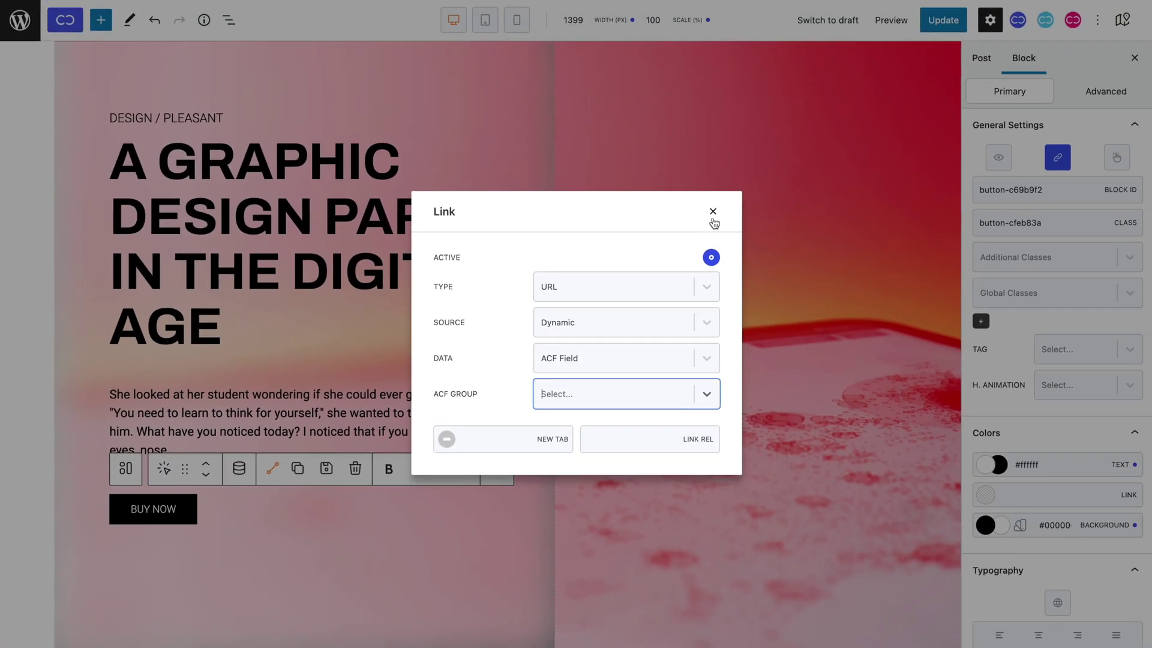
pyautogui.click(767, 48)
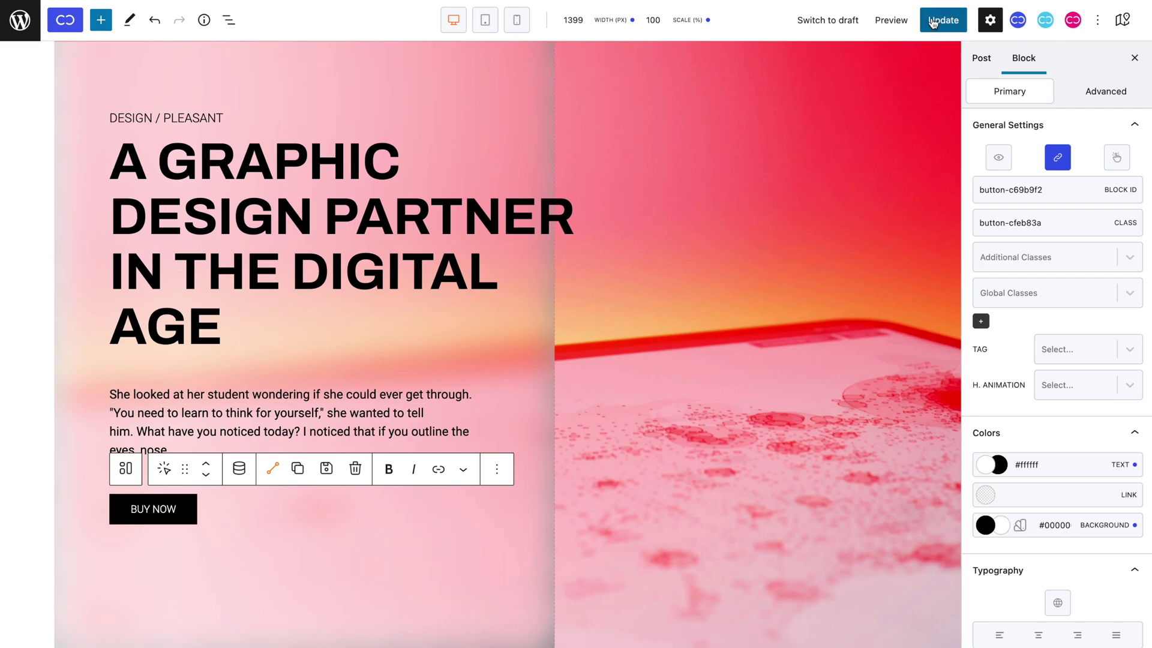
pyautogui.click(944, 20)
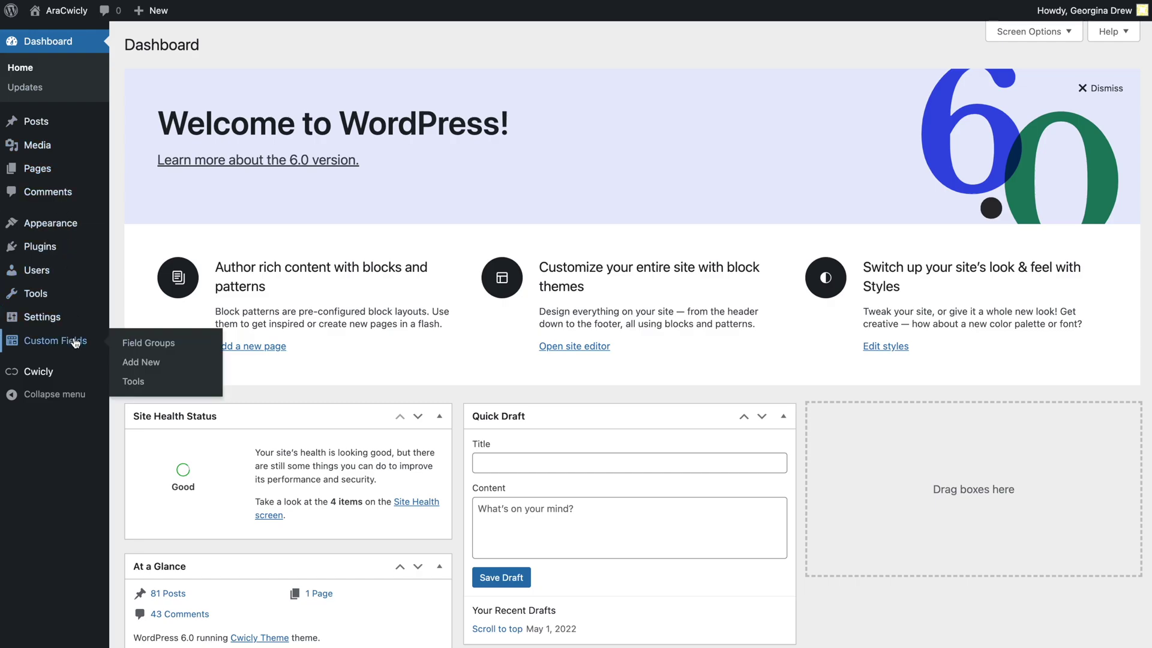
# Start a new ACF field group titled 'Link'.
pyautogui.click(76, 343)
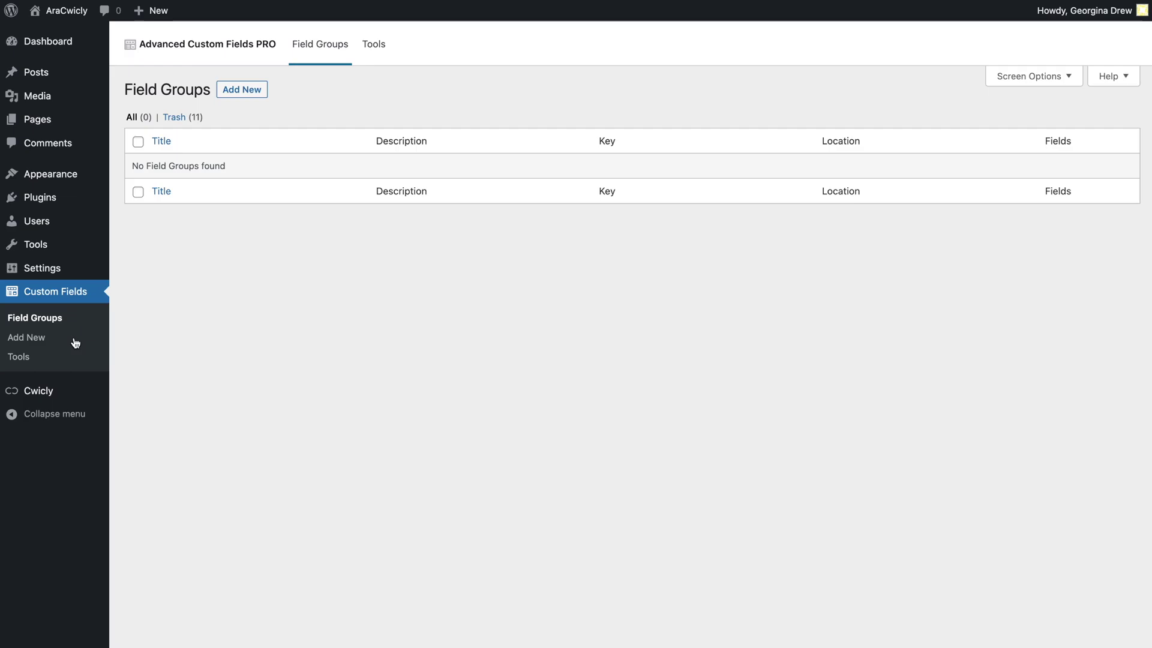
pyautogui.click(240, 90)
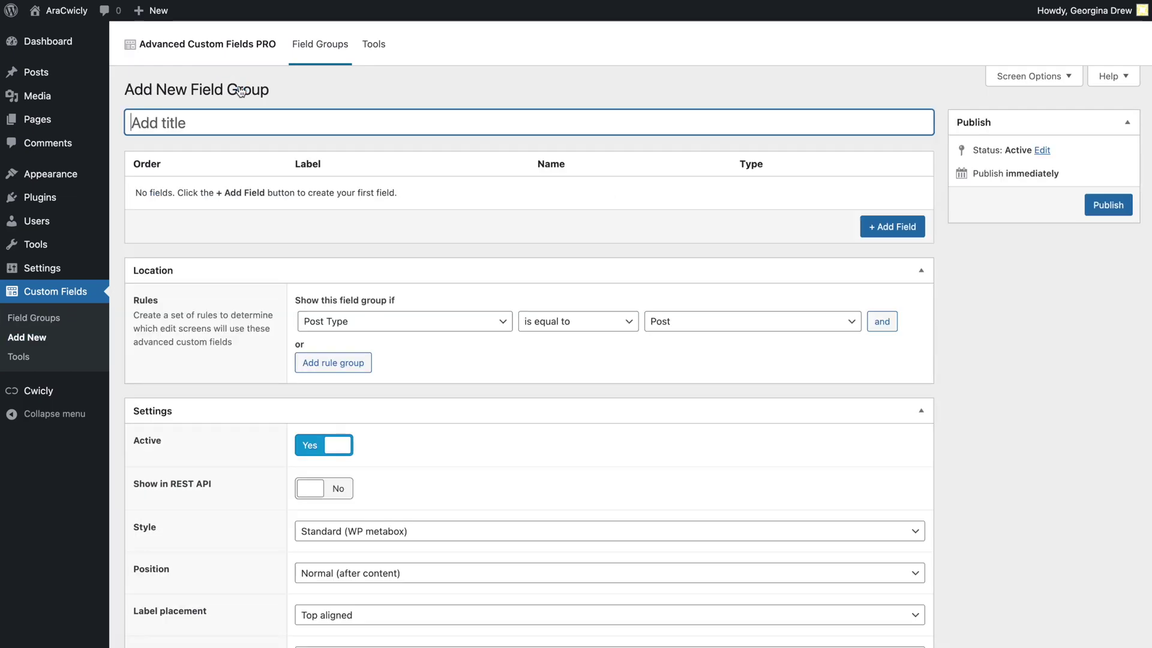
pyautogui.write('Link')
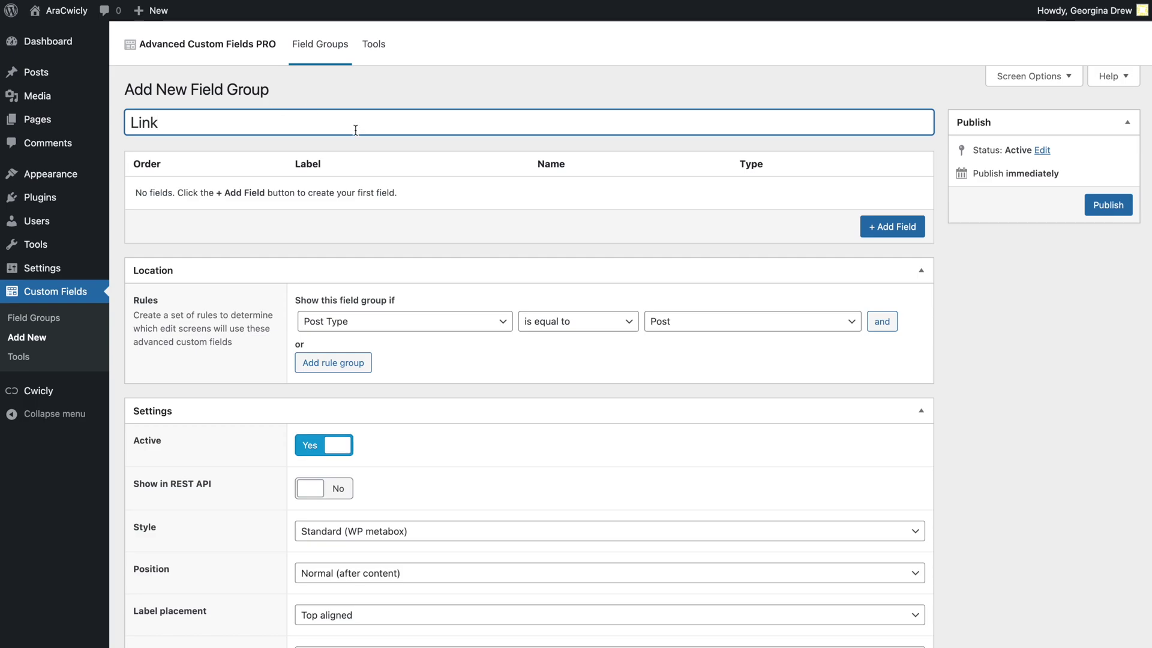
# Add a Url-type field labelled 'Link' to the group and publish it.
pyautogui.click(865, 231)
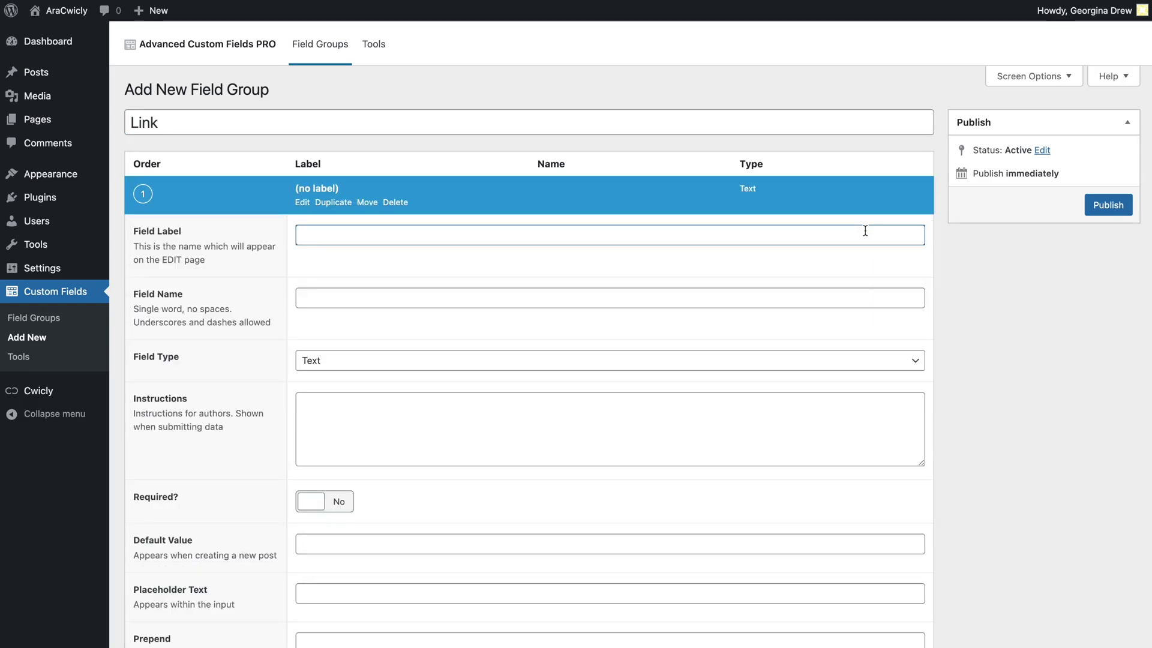
pyautogui.write('Link')
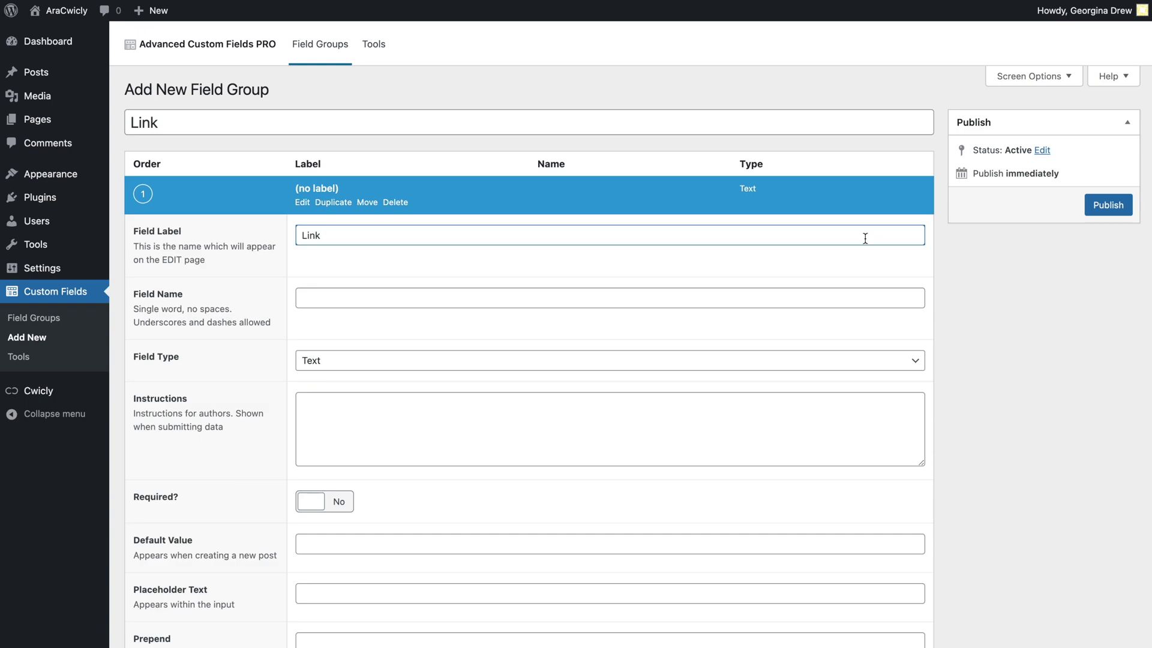
pyautogui.click(876, 361)
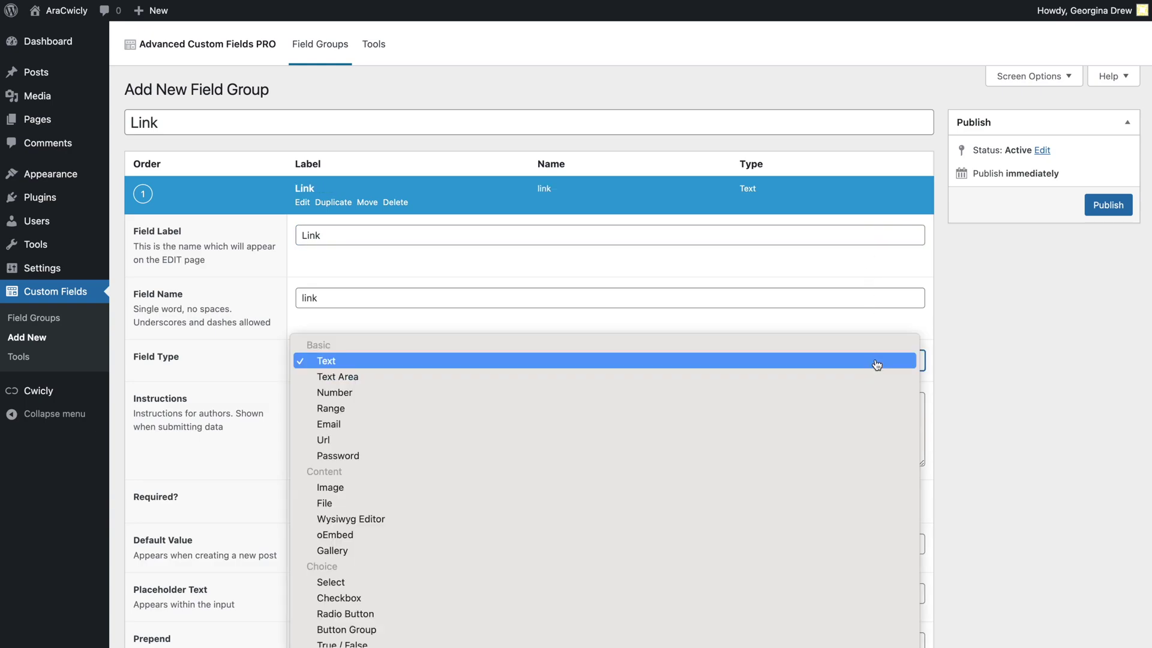
pyautogui.click(876, 447)
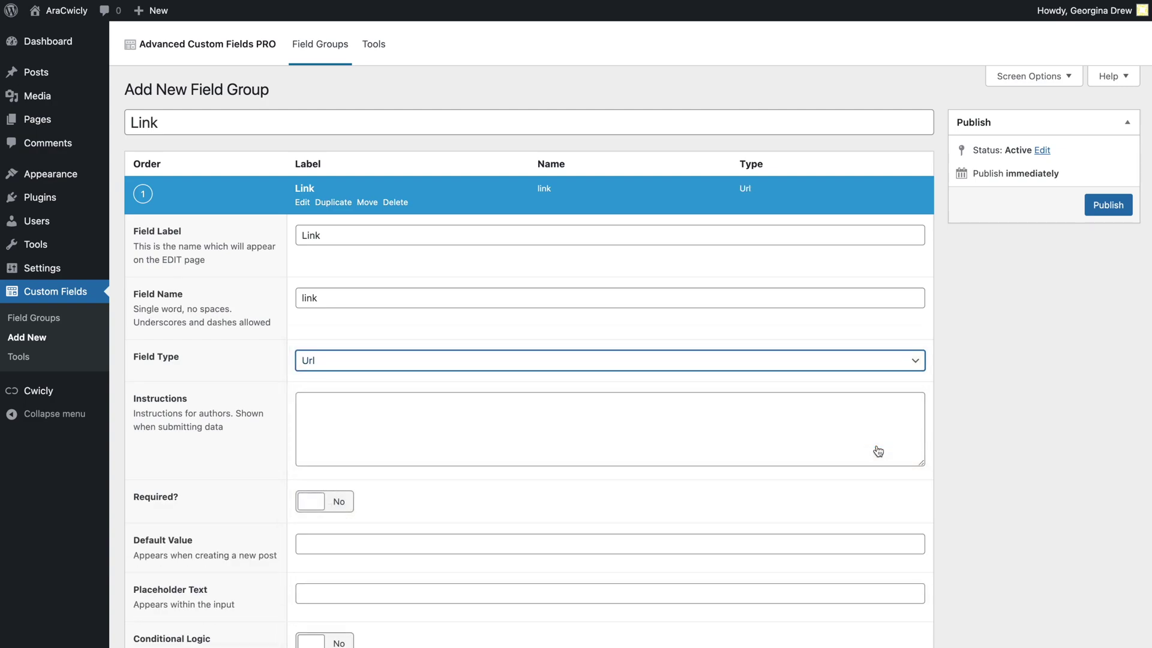
pyautogui.scroll(-5, 878, 451)
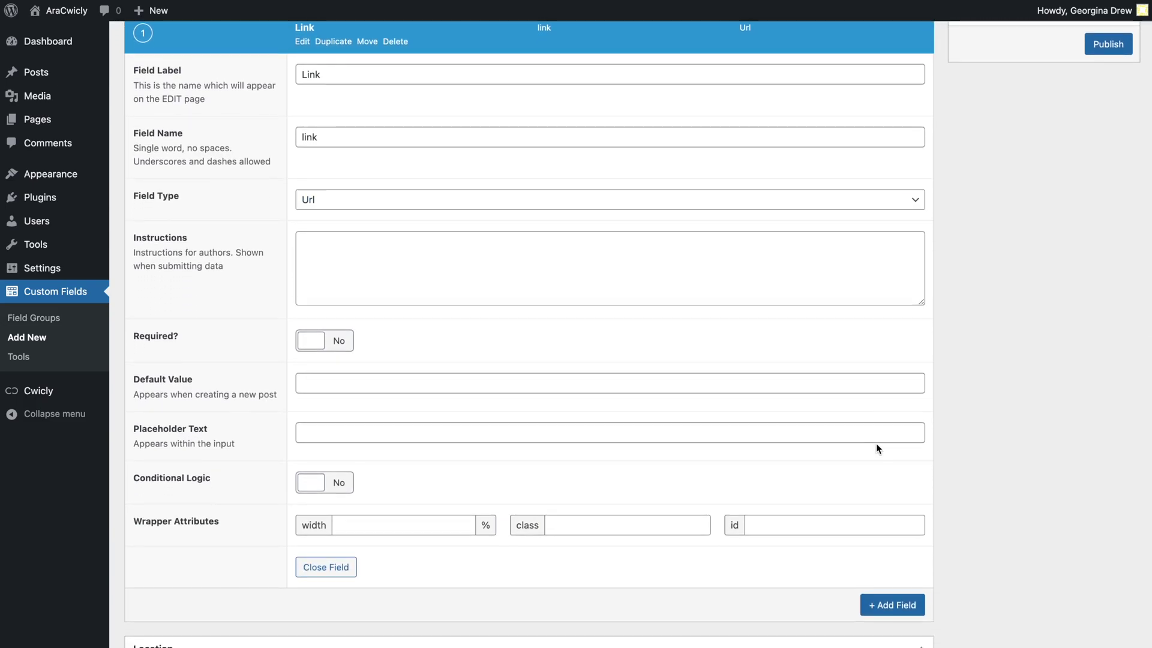
pyautogui.scroll(5, 876, 448)
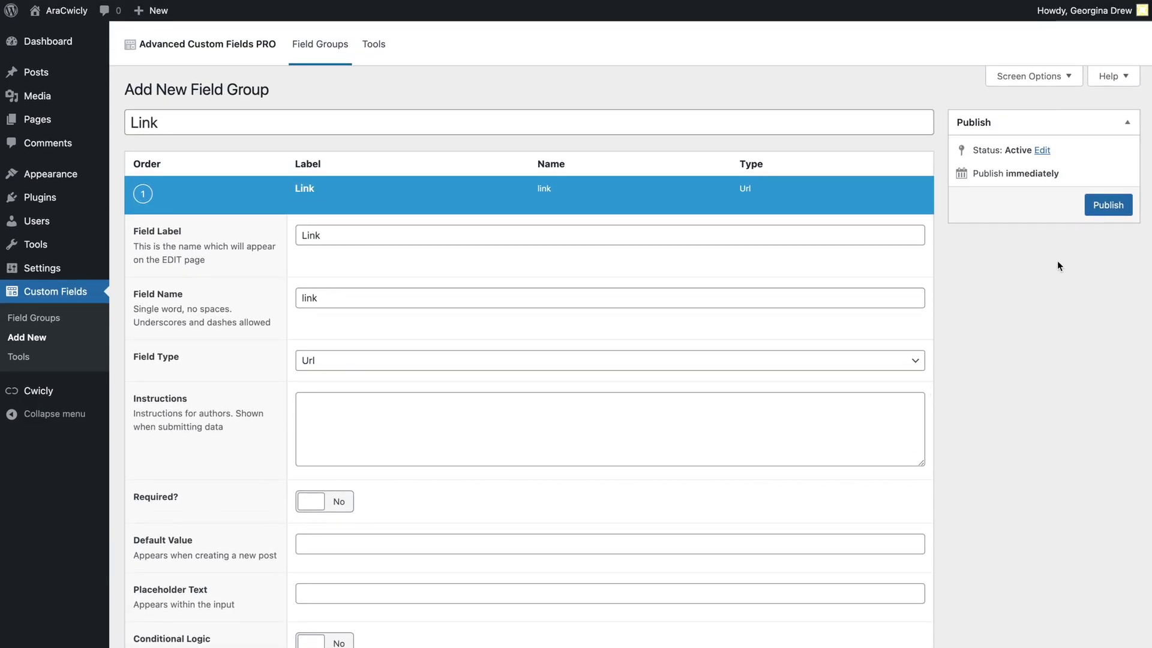
pyautogui.click(1113, 209)
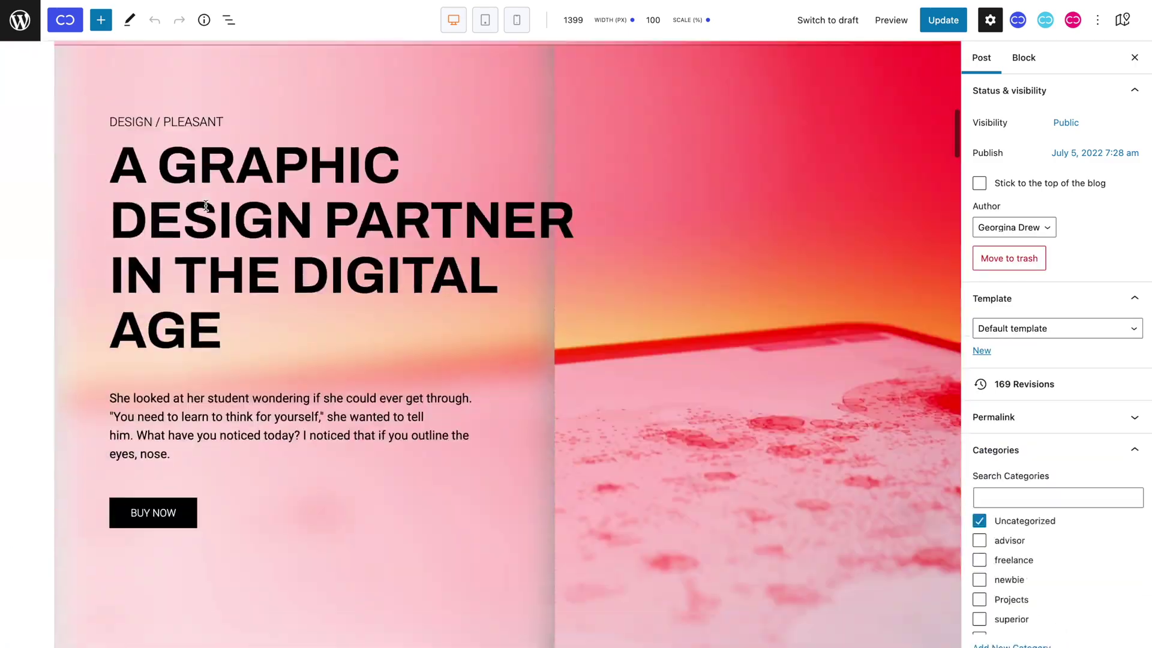
# Set the BUY NOW link's ACF Group to Link and ACF Field to Link.
pyautogui.scroll(-3, 205, 204)
pyautogui.click(157, 390)
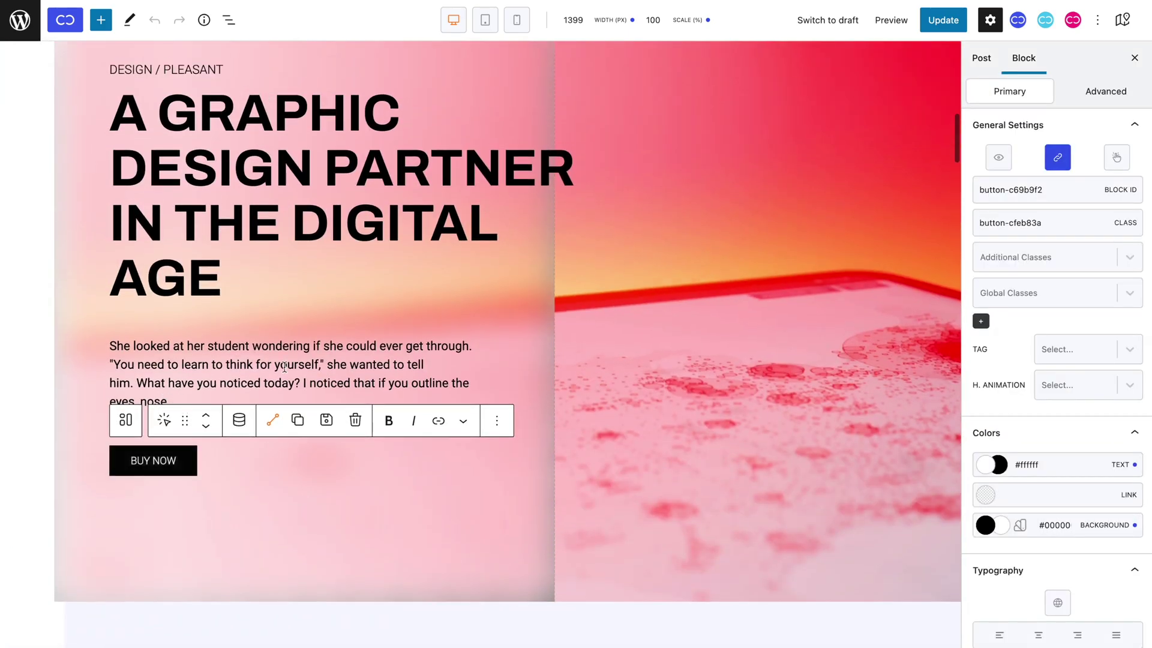
pyautogui.click(1058, 158)
pyautogui.click(706, 394)
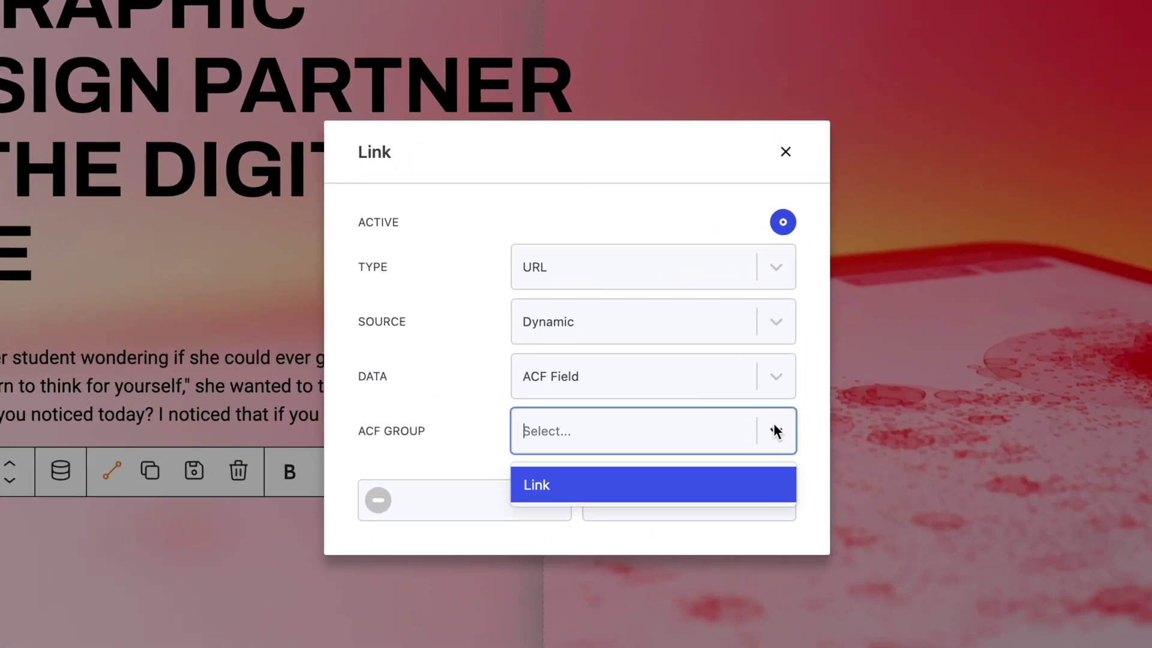
pyautogui.click(696, 429)
pyautogui.click(749, 471)
pyautogui.click(743, 545)
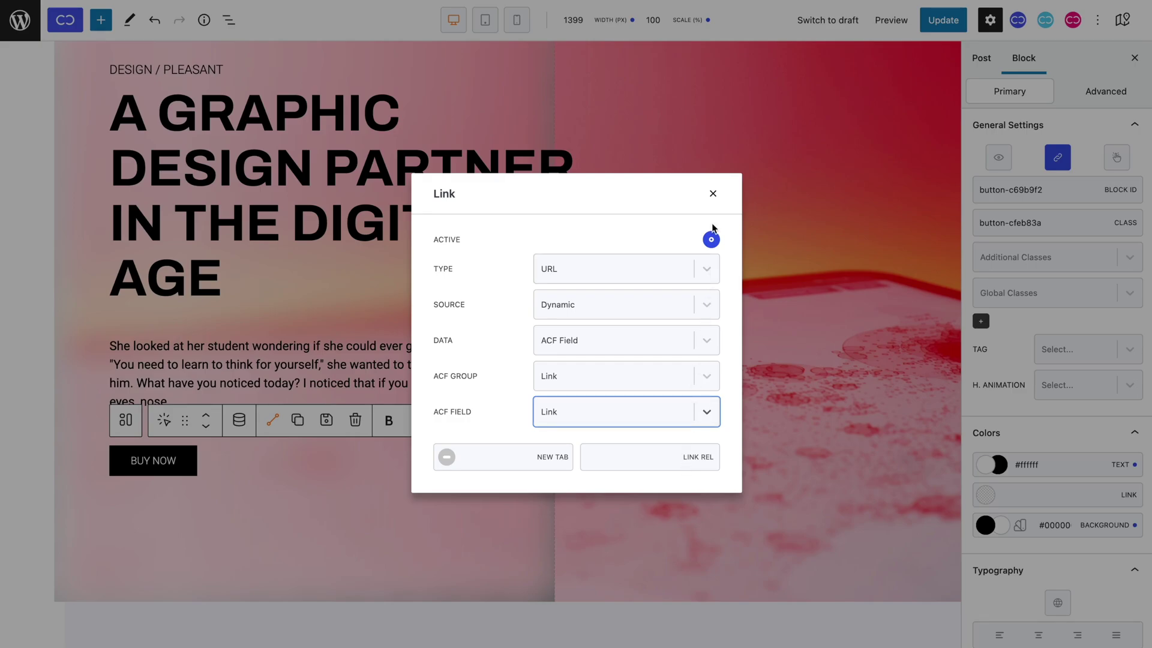
pyautogui.click(711, 201)
pyautogui.scroll(-3, 712, 200)
pyautogui.scroll(-20, 182, 258)
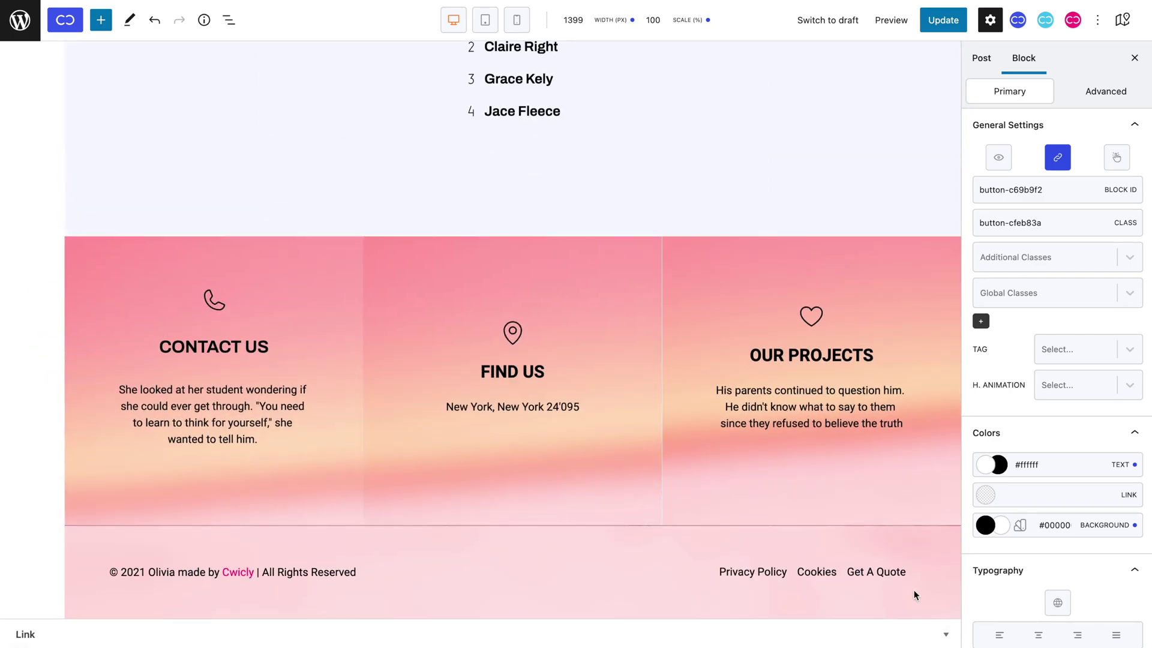
pyautogui.click(946, 629)
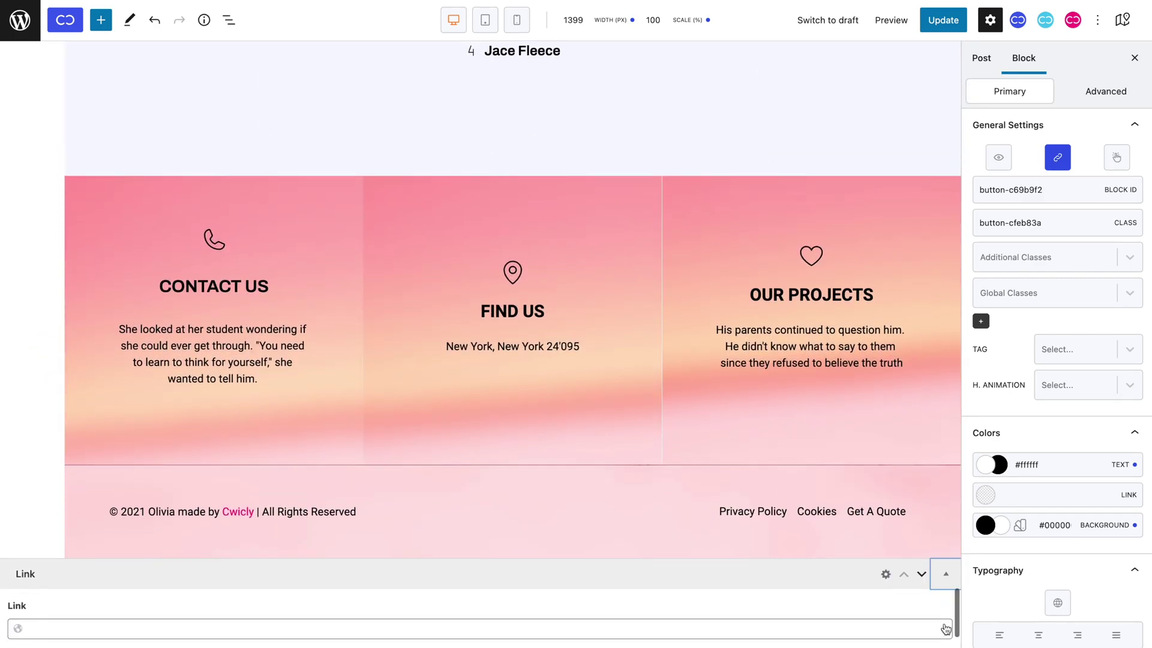
pyautogui.click(884, 627)
pyautogui.write('https://cwicly.com/')
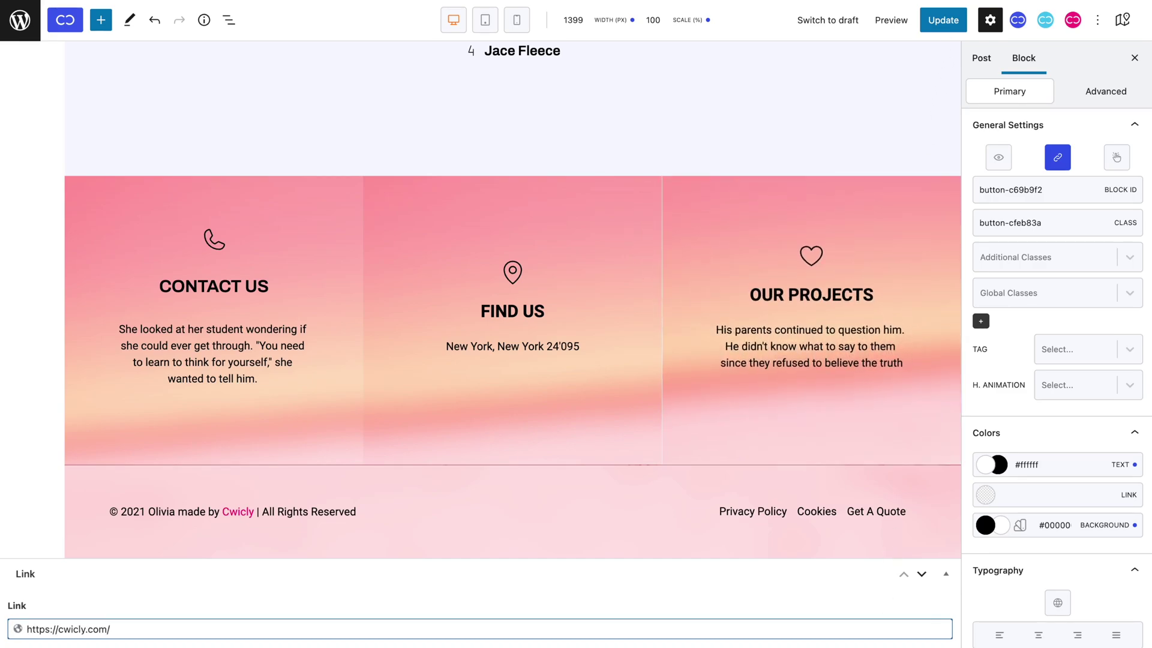
pyautogui.click(954, 23)
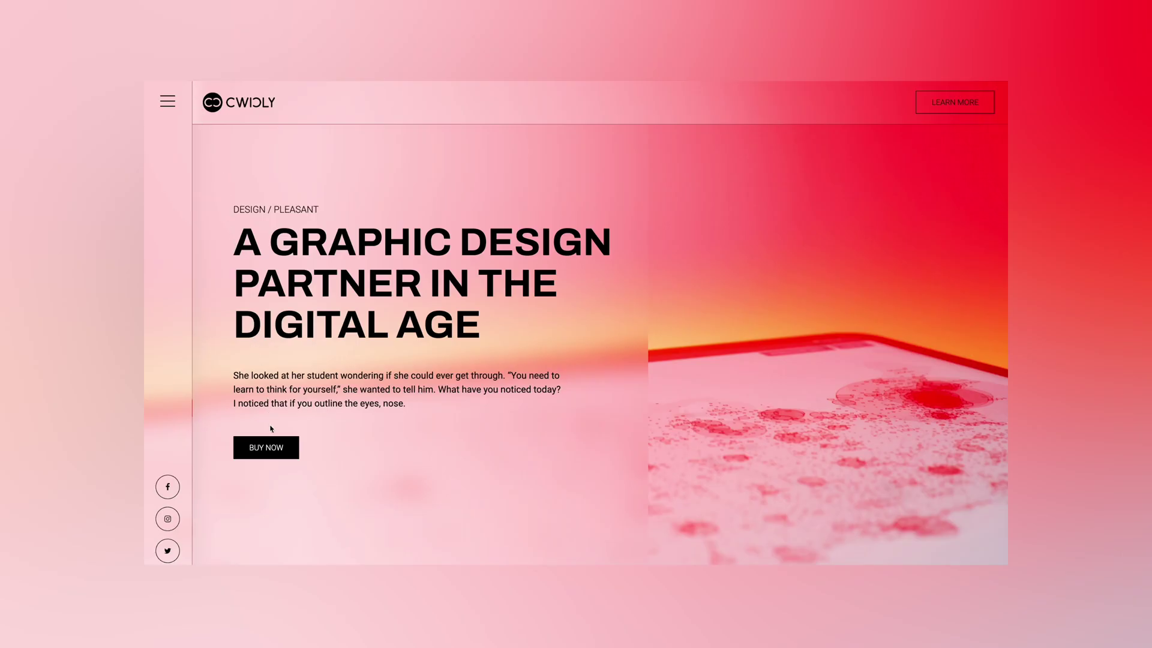
pyautogui.click(273, 445)
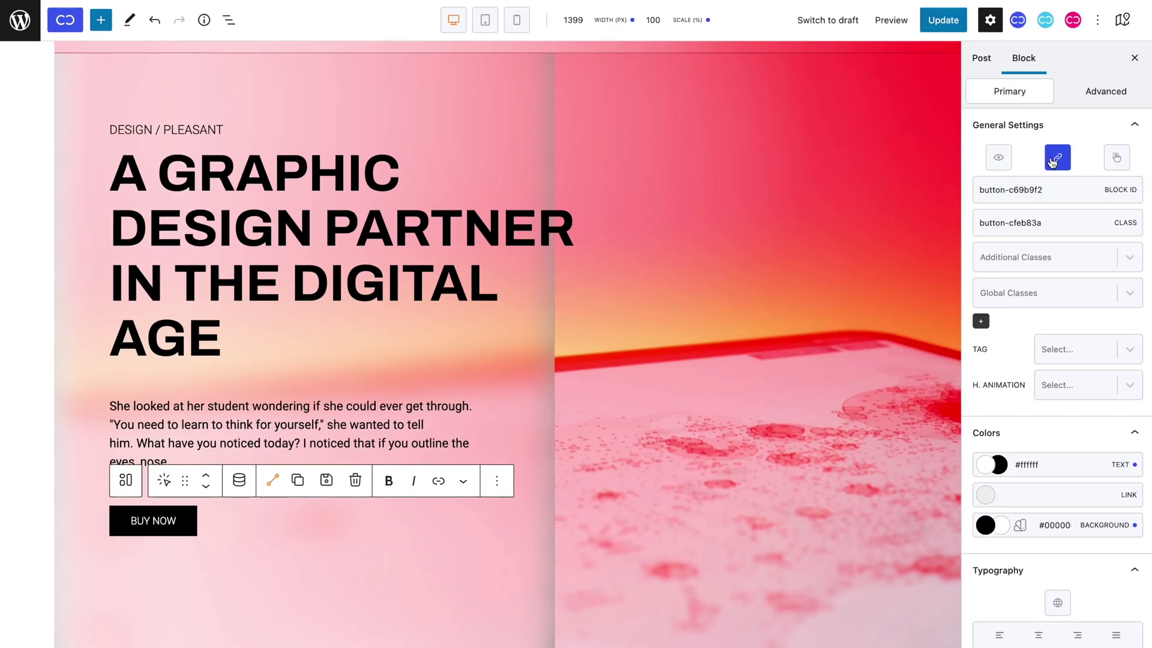
# Change the BUY NOW link type to Action with Lightbox, then open the Data choices.
pyautogui.click(1053, 161)
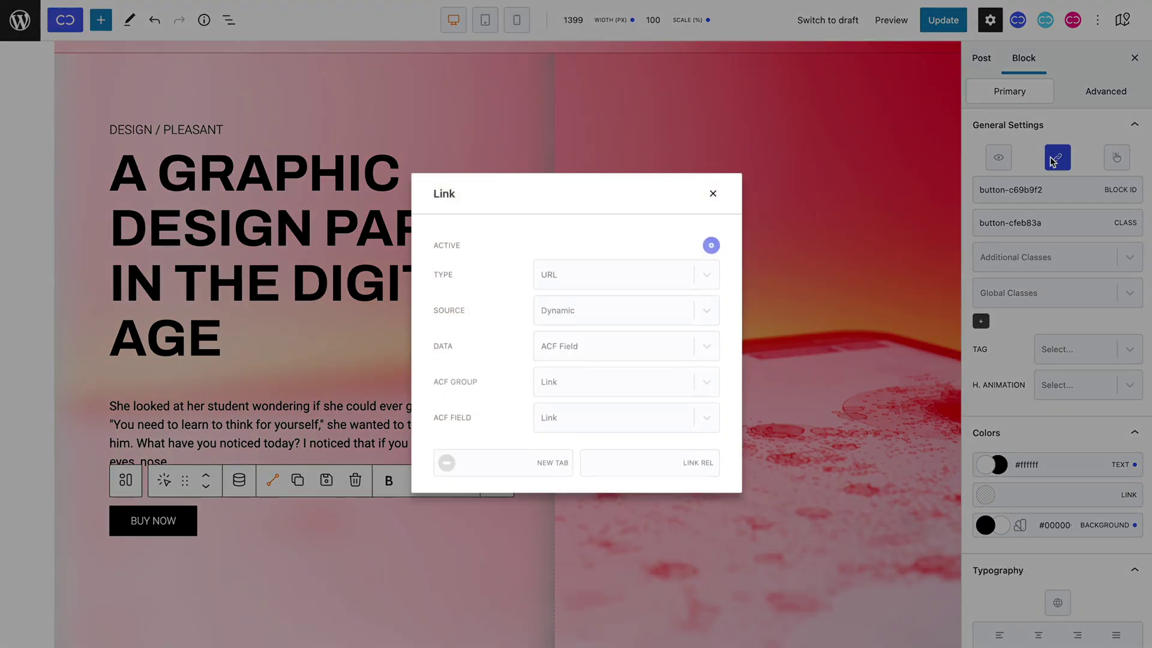
pyautogui.click(706, 268)
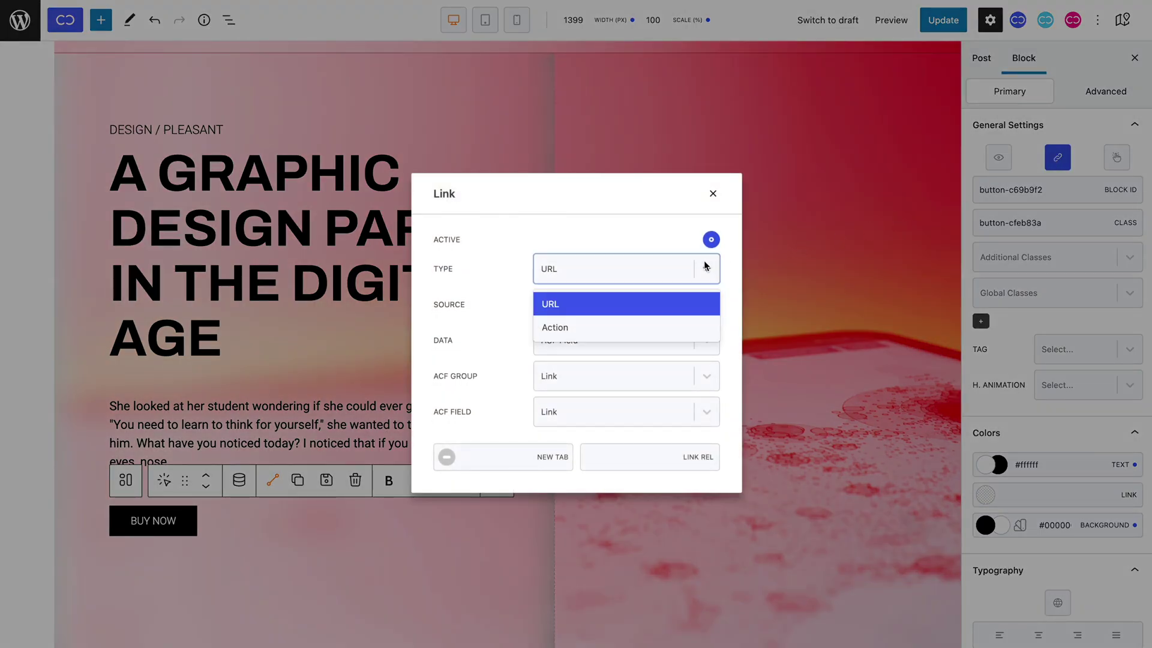
pyautogui.click(680, 332)
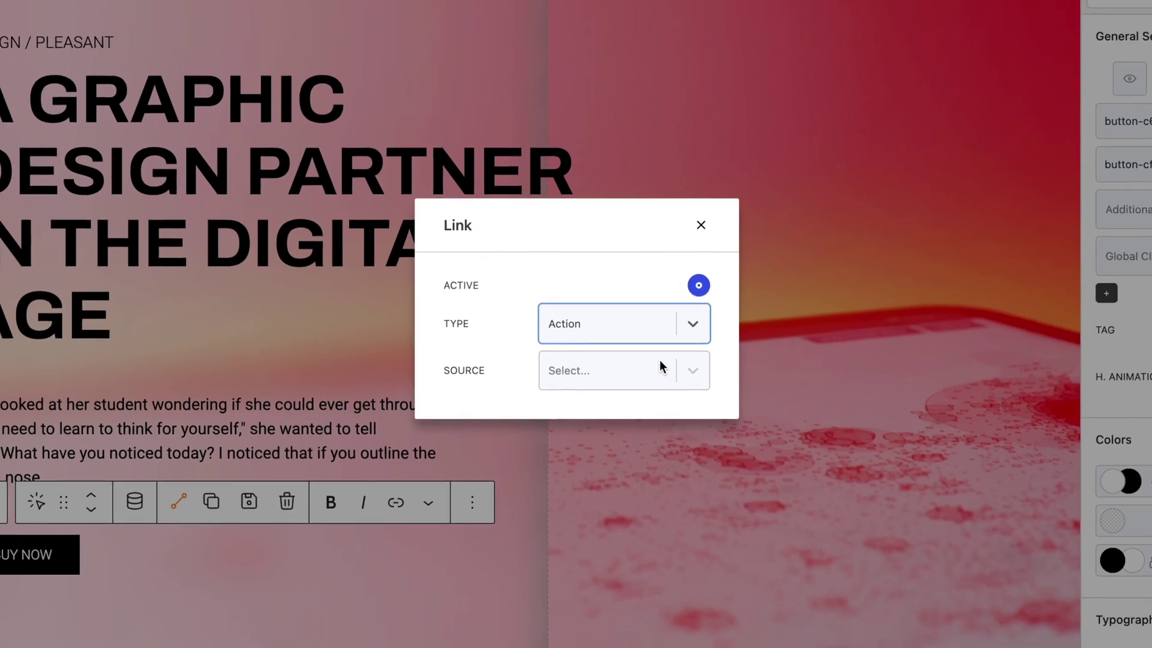
pyautogui.click(660, 366)
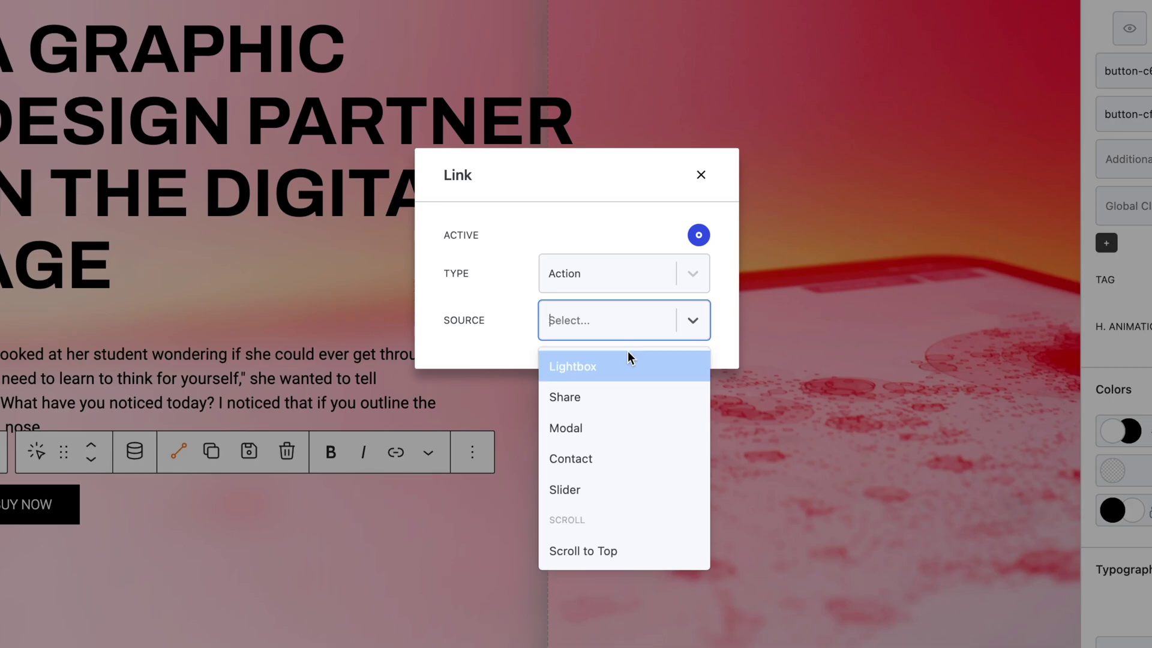
pyautogui.click(628, 355)
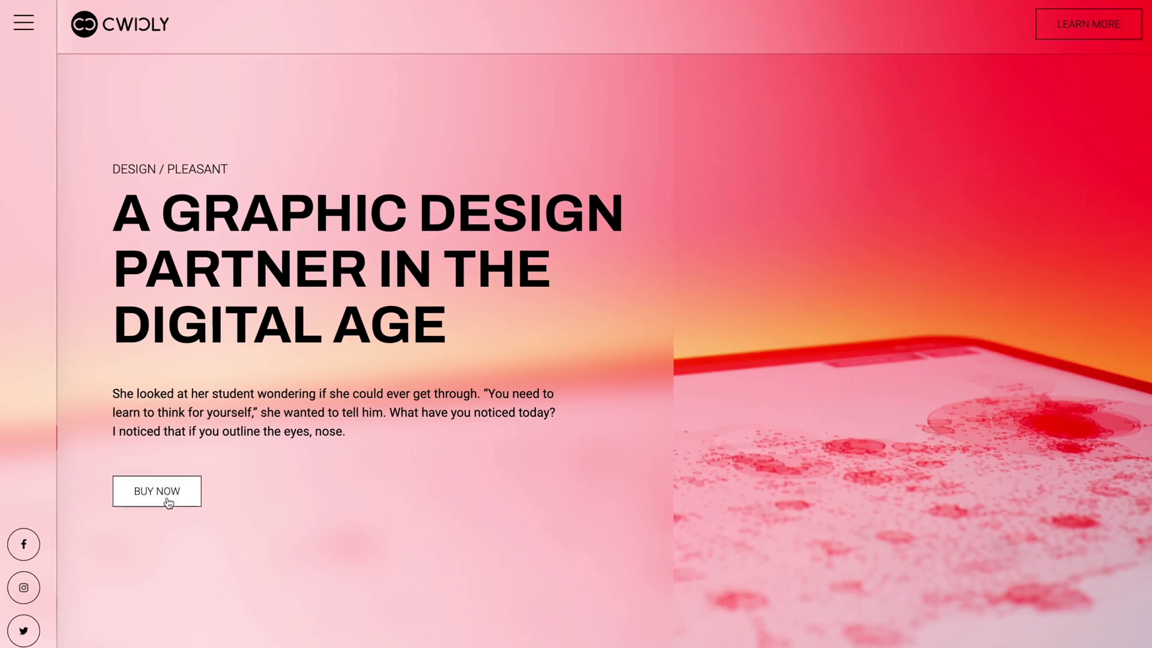
pyautogui.click(180, 517)
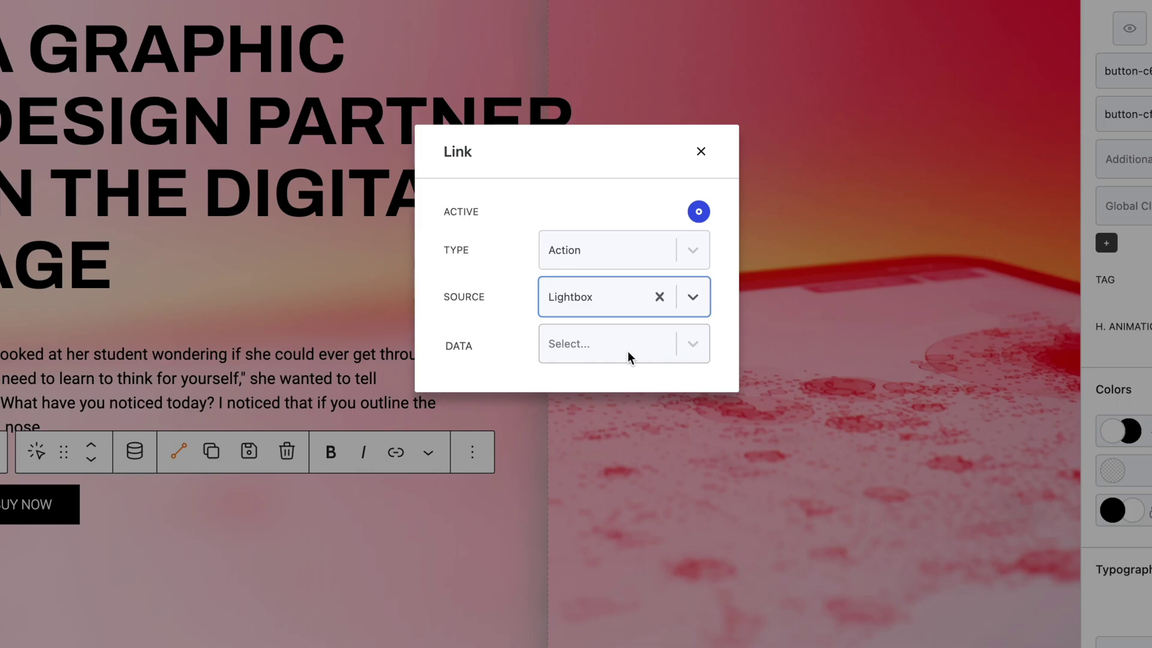
pyautogui.click(627, 352)
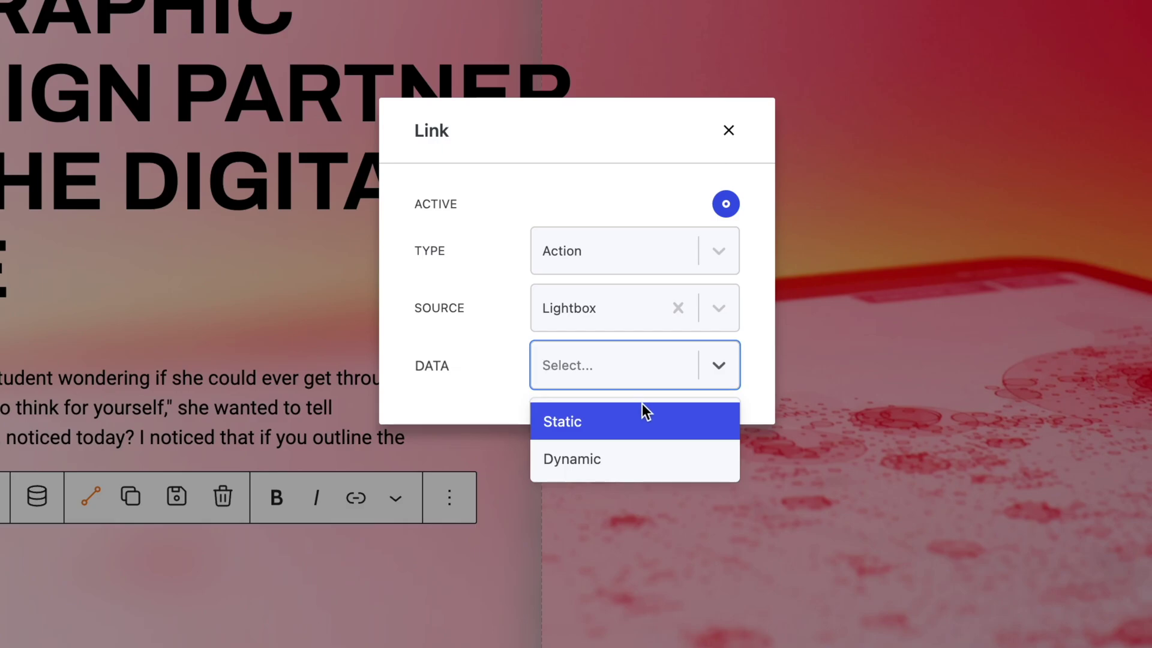
# Make the BUY NOW lightbox show static video content from the pasted YouTube address.
pyautogui.click(642, 412)
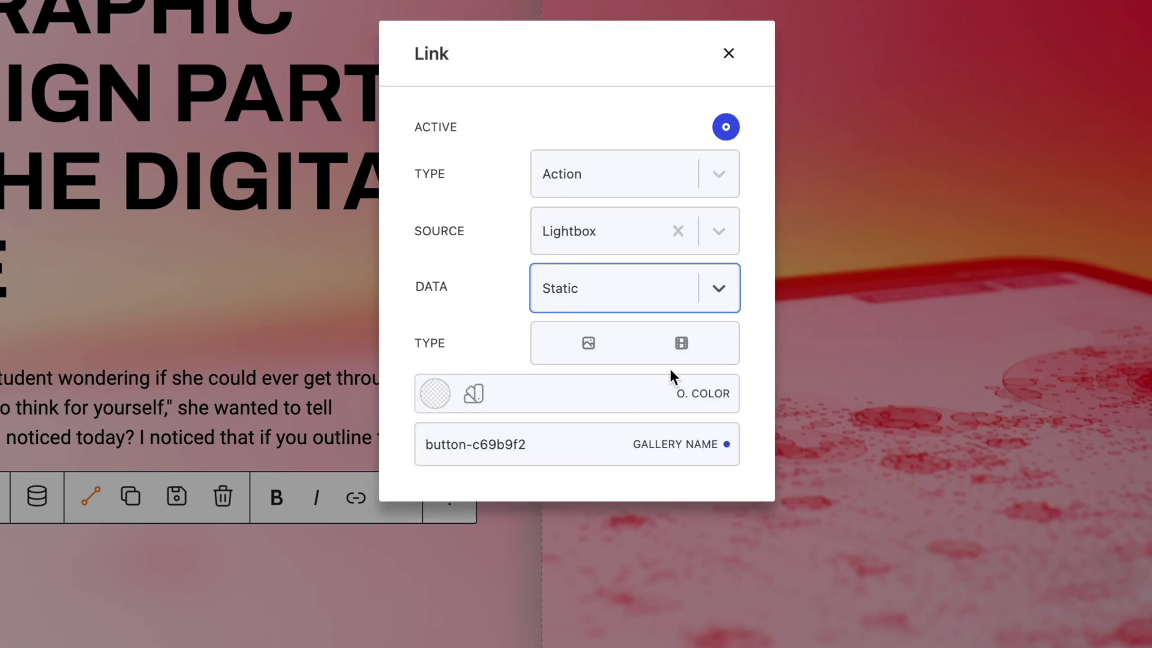
pyautogui.click(681, 351)
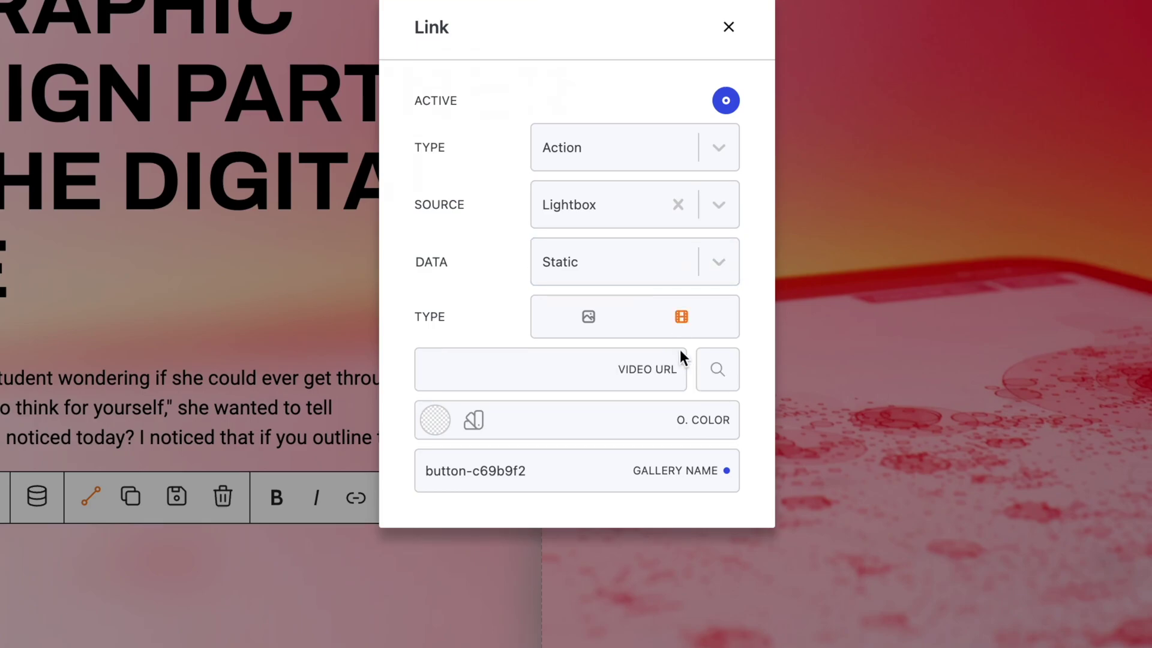
pyautogui.click(471, 368)
pyautogui.hotkey('ctrl', 'v')
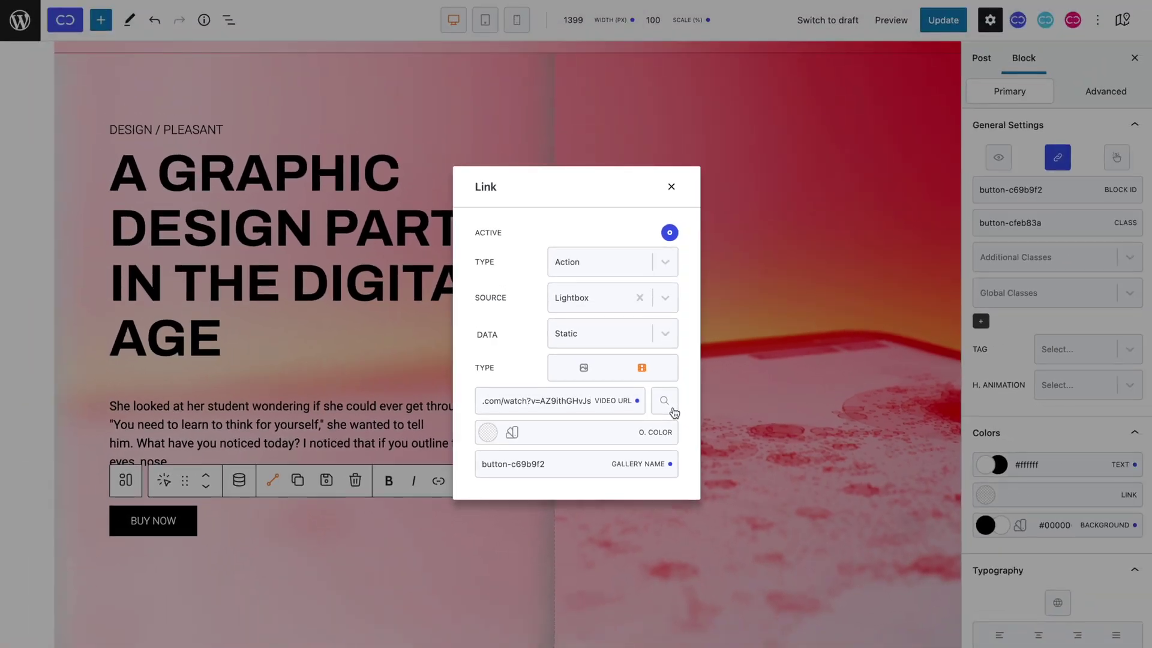
pyautogui.click(673, 410)
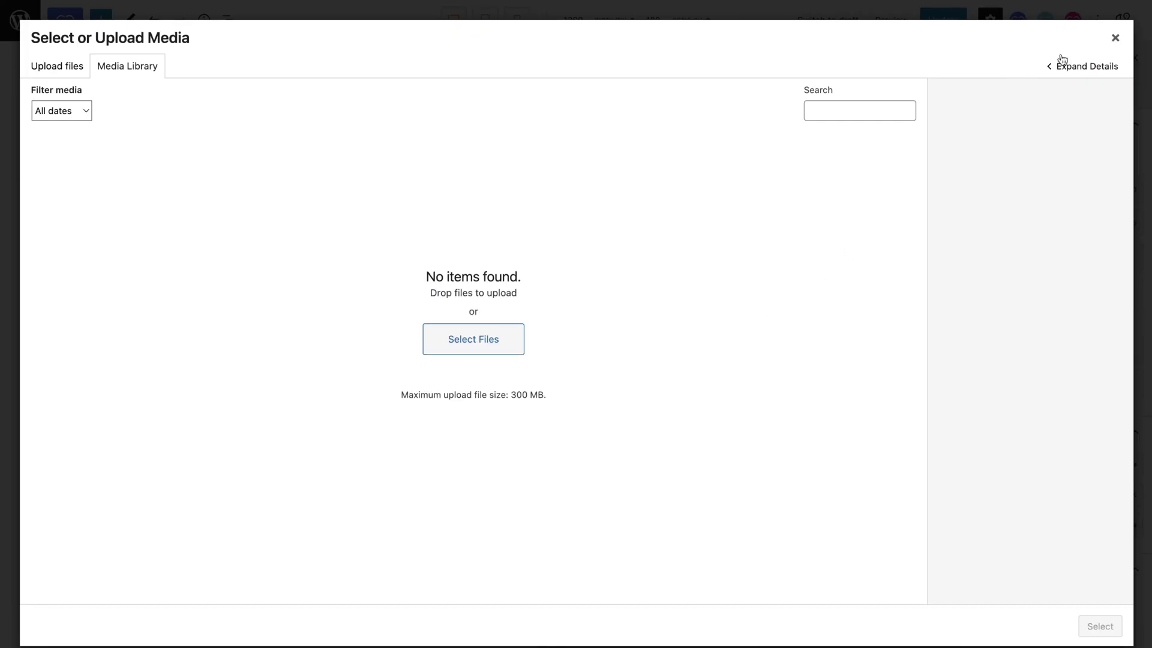
pyautogui.click(1110, 36)
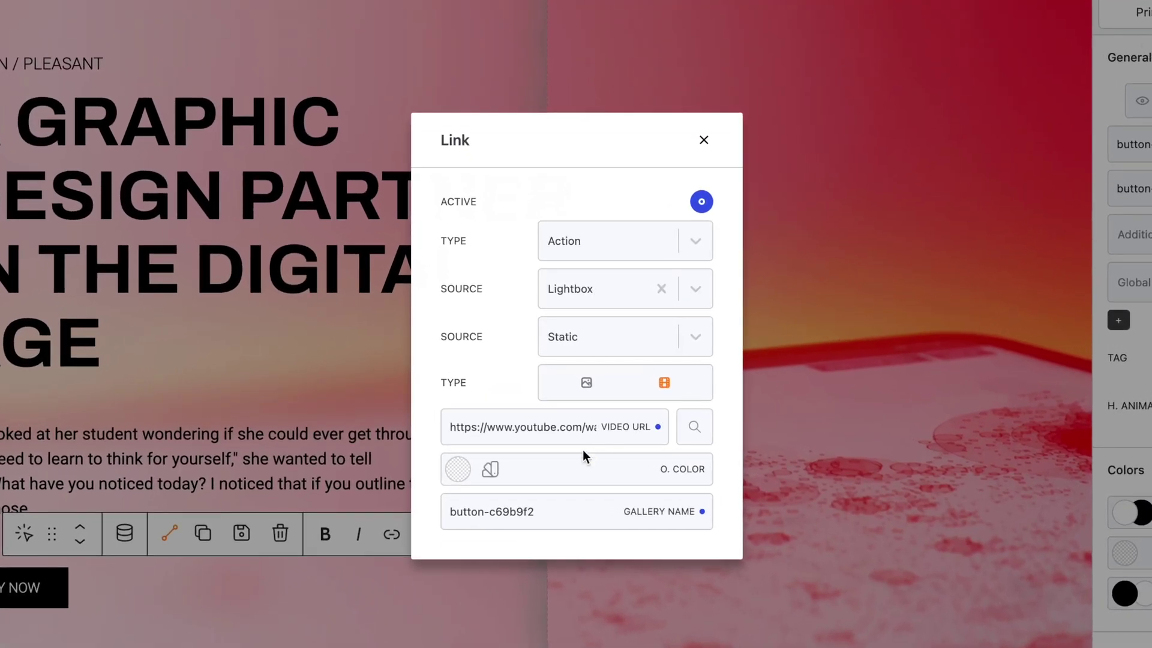
# Set the overlay to a gradient with a yellow left stop and a soft orange-red right stop.
pyautogui.click(491, 469)
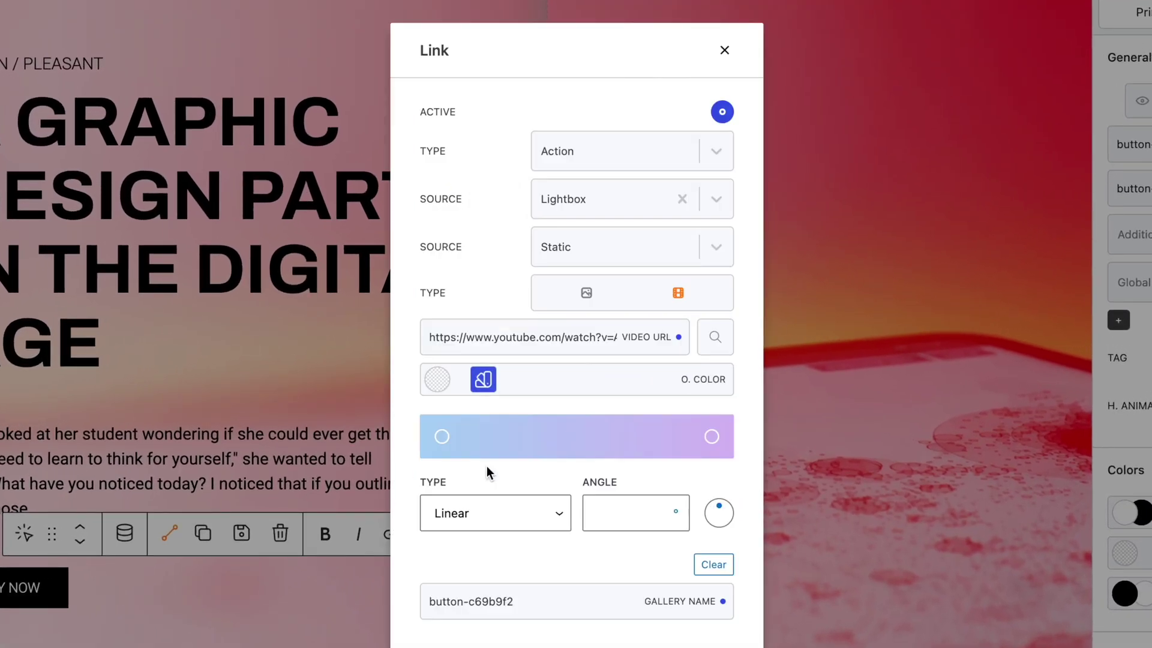
pyautogui.click(443, 438)
pyautogui.click(376, 322)
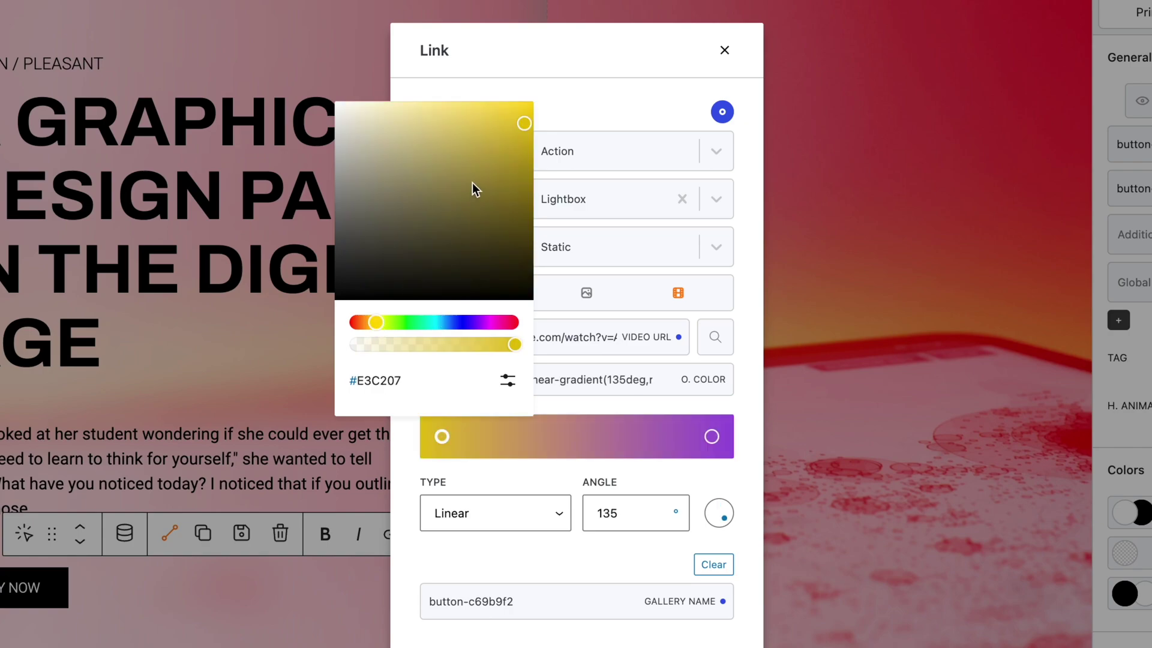
pyautogui.moveTo(524, 123); pyautogui.dragTo(543, 95)
pyautogui.click(711, 435)
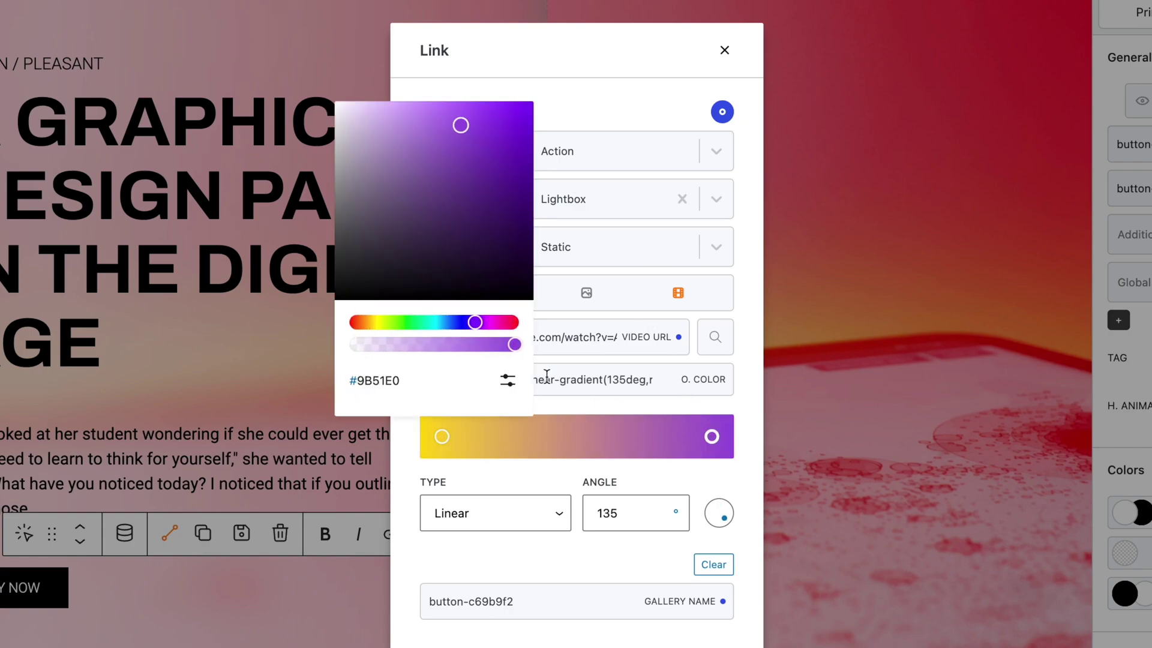
pyautogui.click(362, 324)
pyautogui.moveTo(481, 113); pyautogui.dragTo(509, 77)
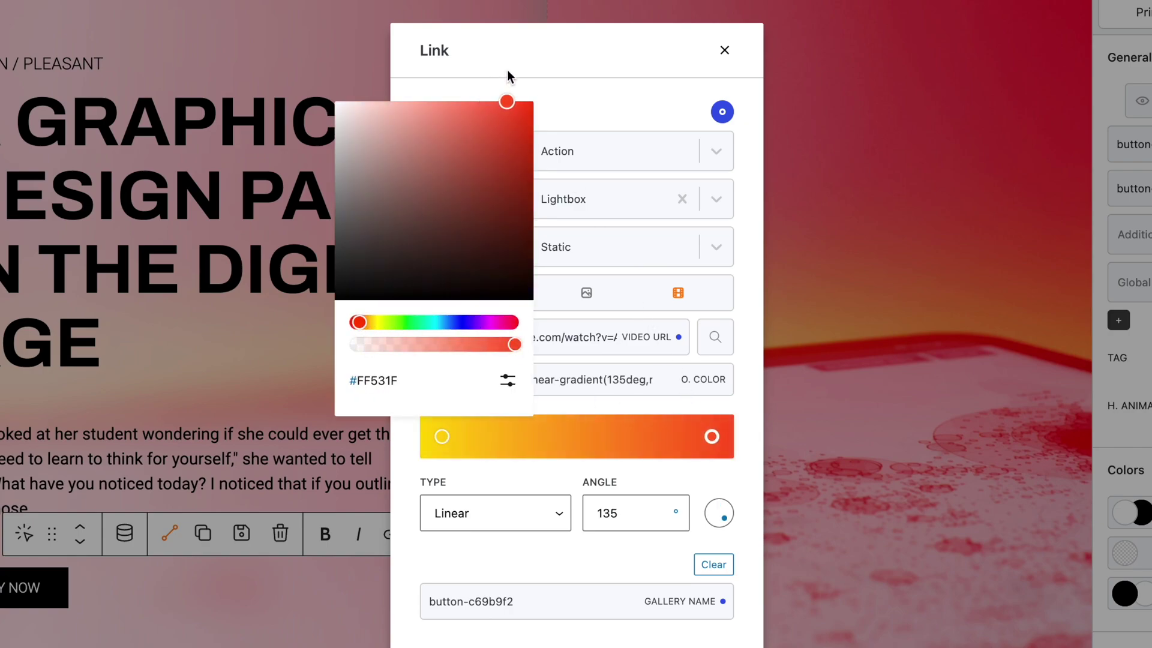
pyautogui.click(354, 323)
pyautogui.moveTo(462, 108); pyautogui.dragTo(450, 89)
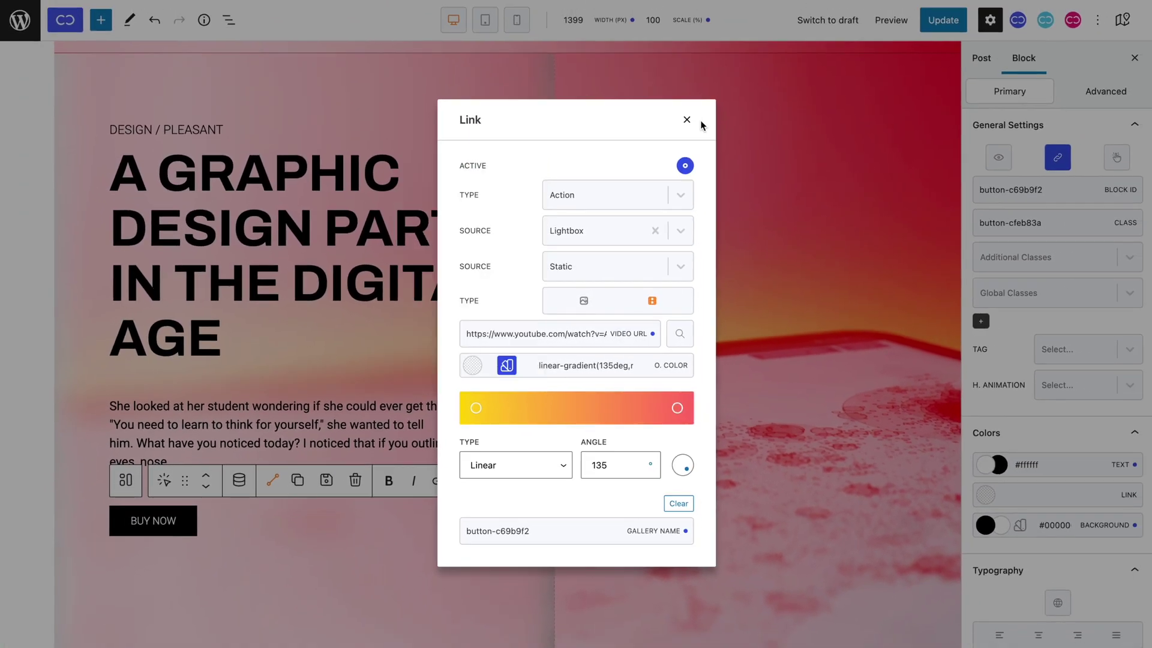
# Update the post and try the BUY NOW video lightbox on the live page.
pyautogui.click(724, 50)
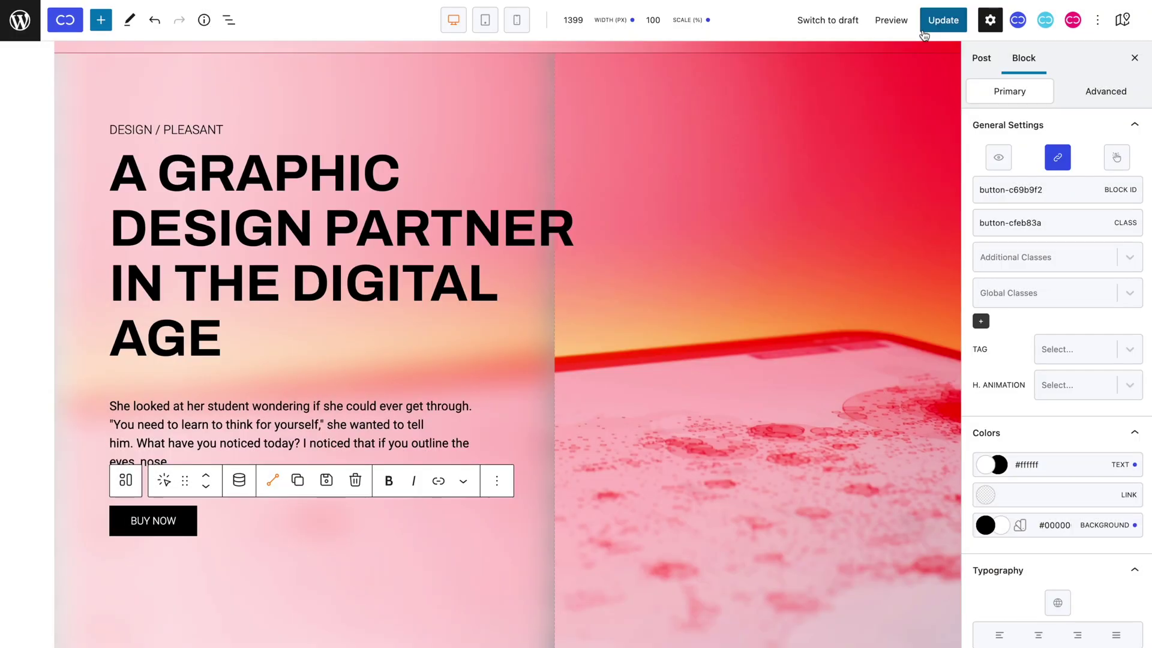
pyautogui.click(924, 24)
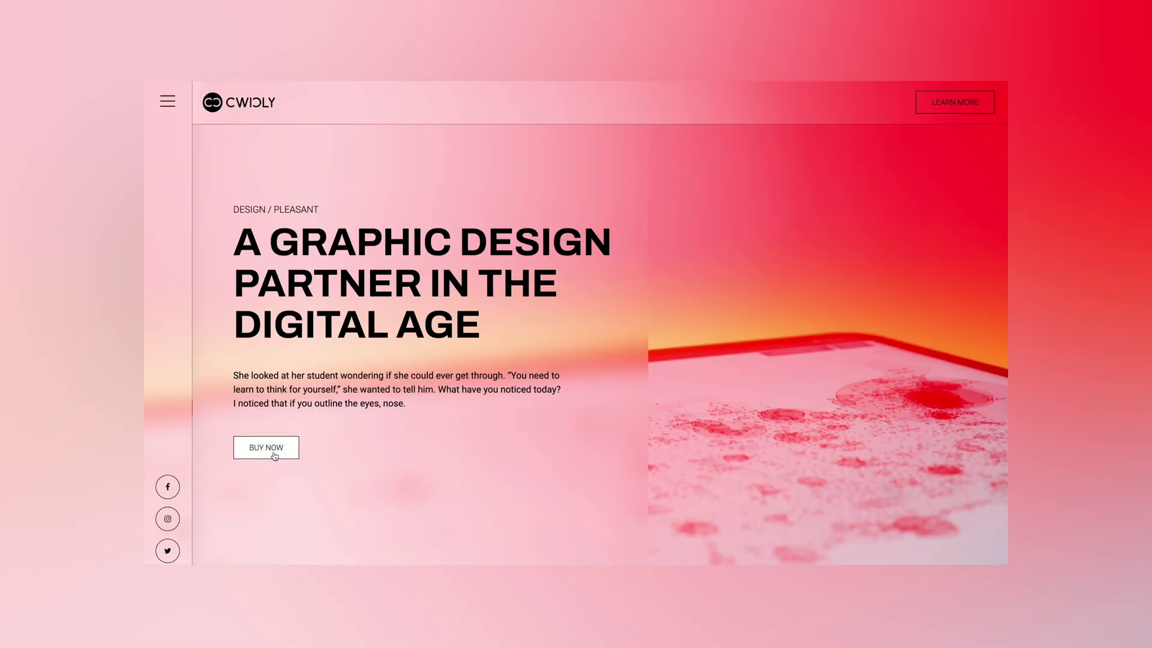
pyautogui.click(274, 454)
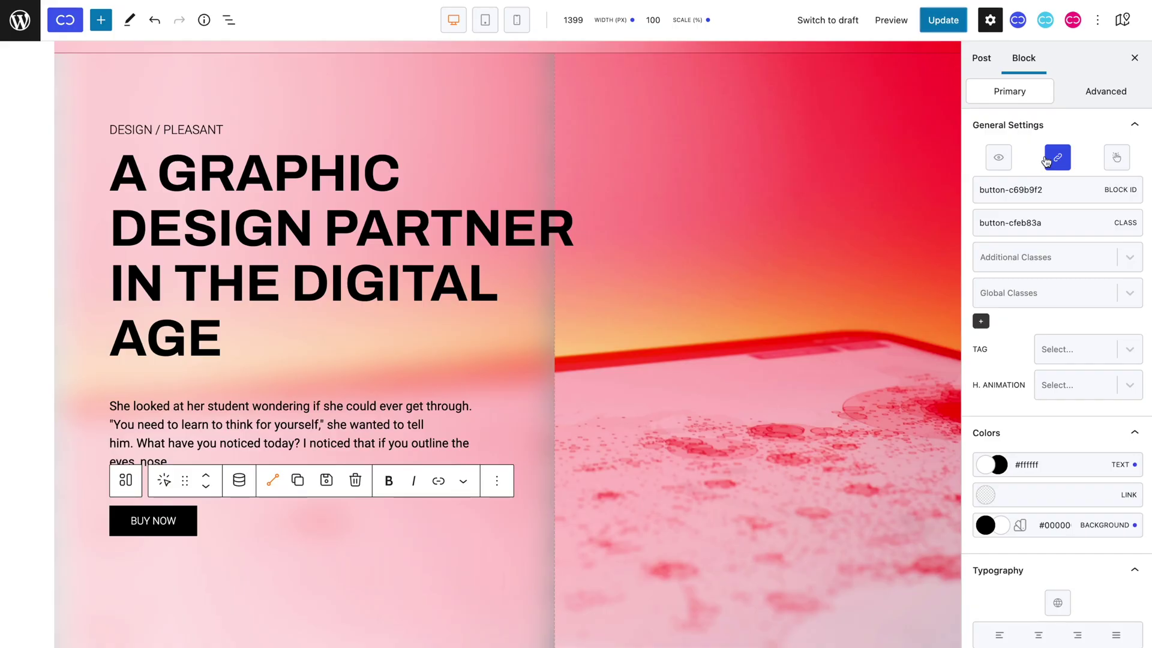
# Copy the lightbox gallery name button-c69b9f2 after paging through the List Block and Queries videos.
pyautogui.click(1047, 161)
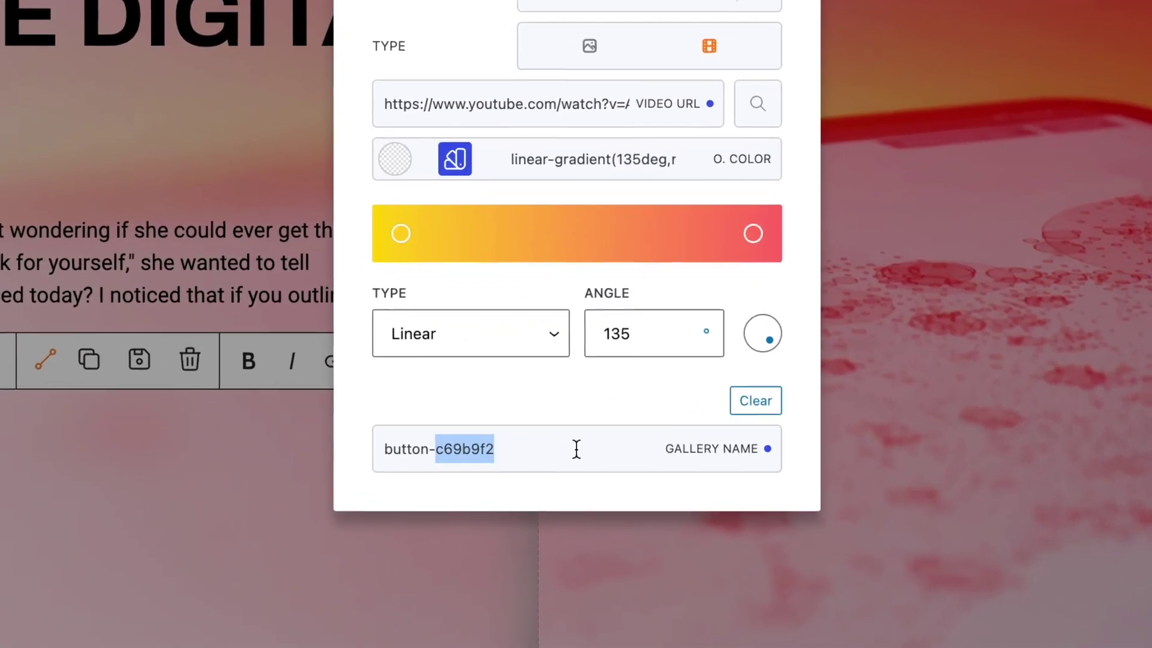
pyautogui.tripleClick(576, 531)
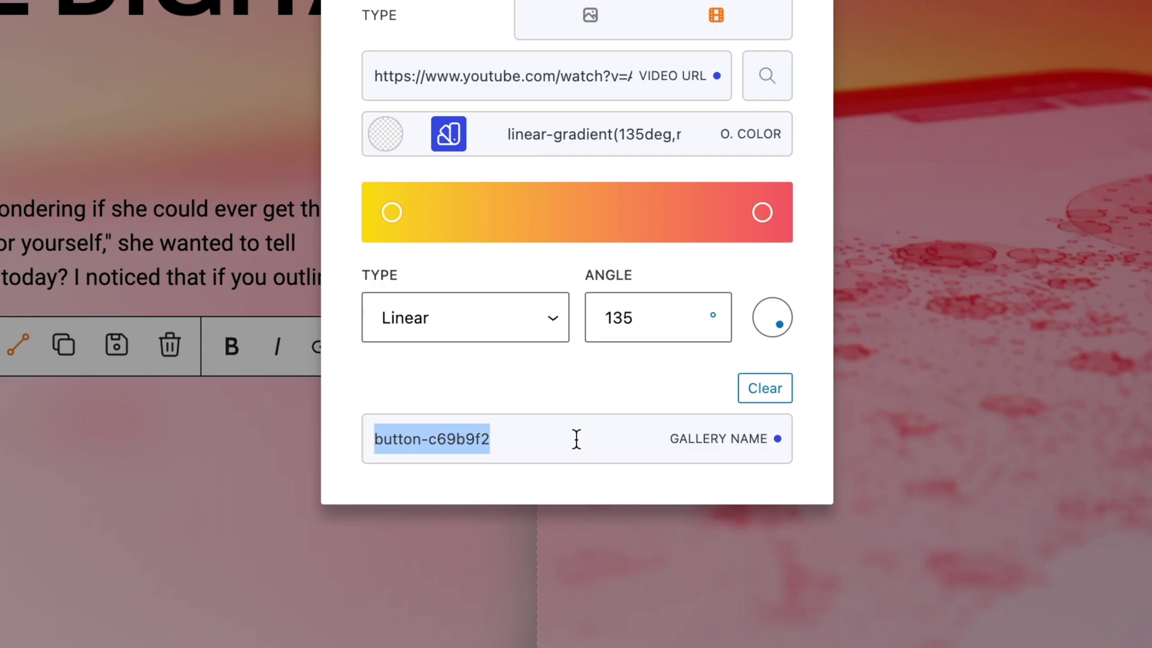
pyautogui.click(585, 403)
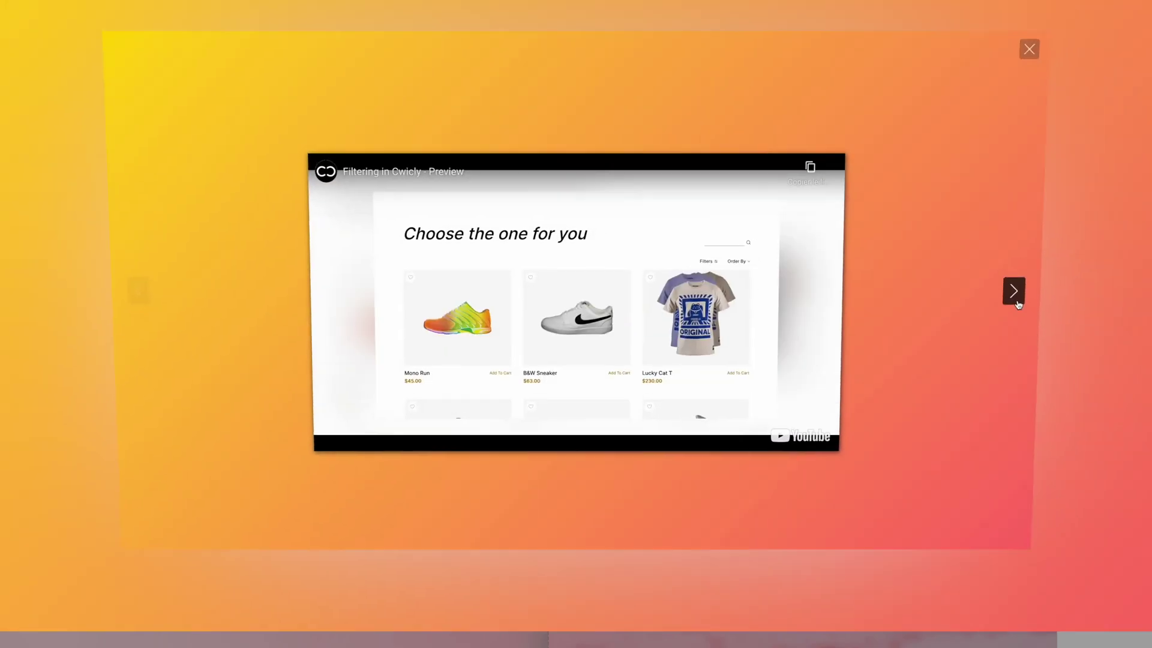
pyautogui.click(1014, 292)
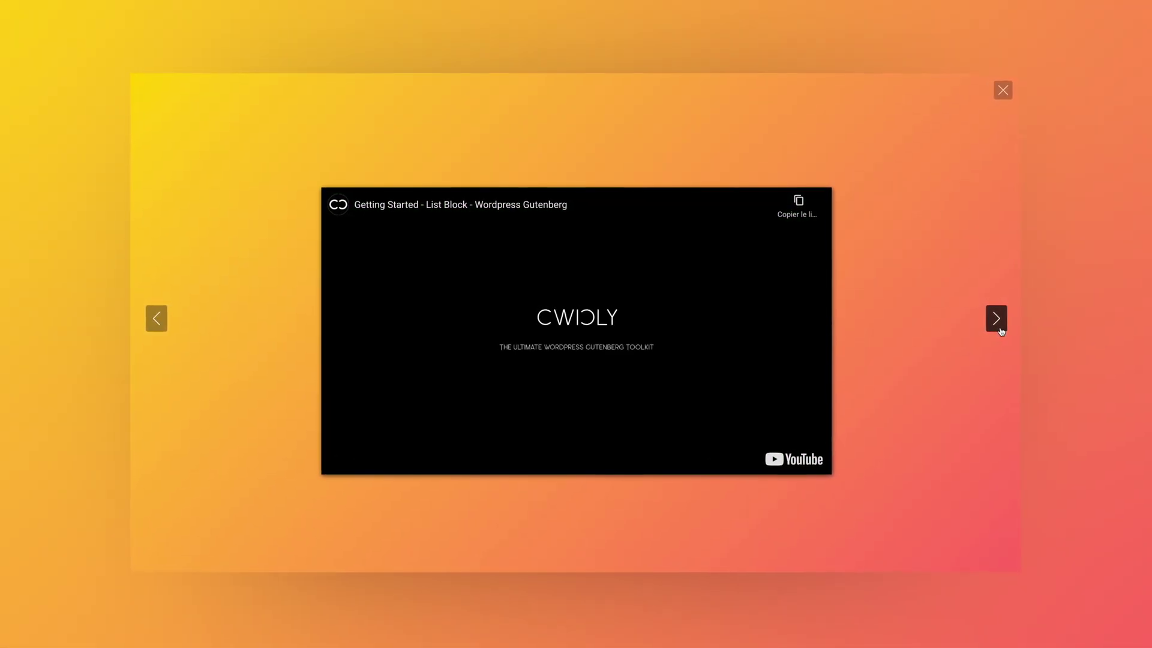
pyautogui.click(1005, 330)
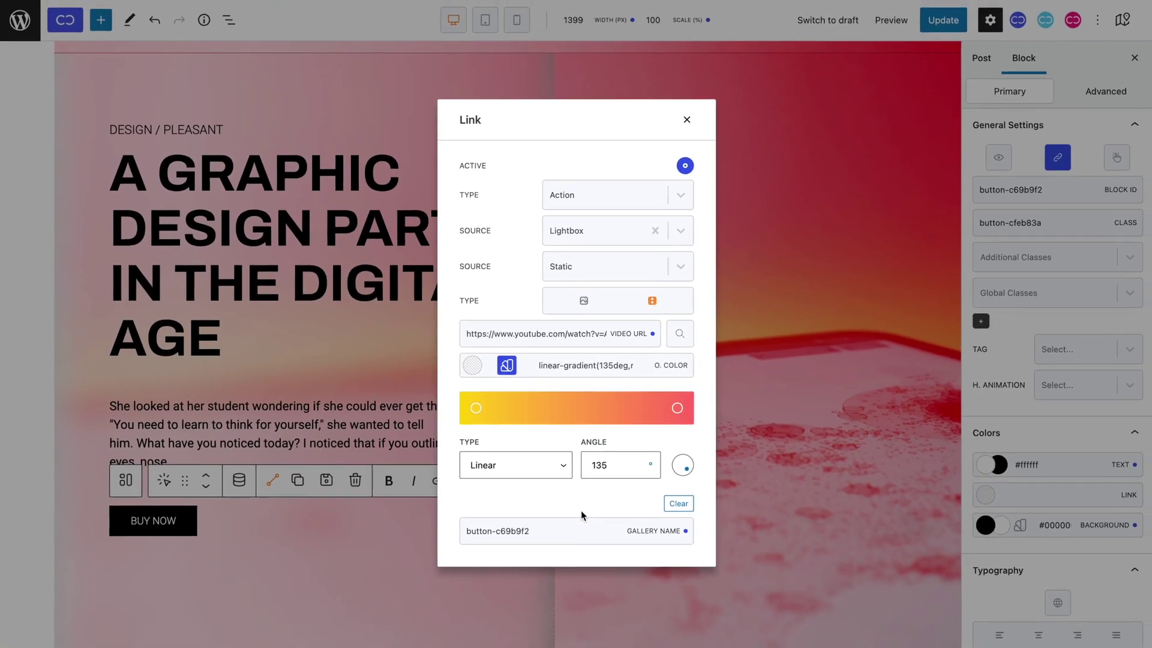
pyautogui.tripleClick(580, 527)
pyautogui.hotkey('ctrl', 'c')
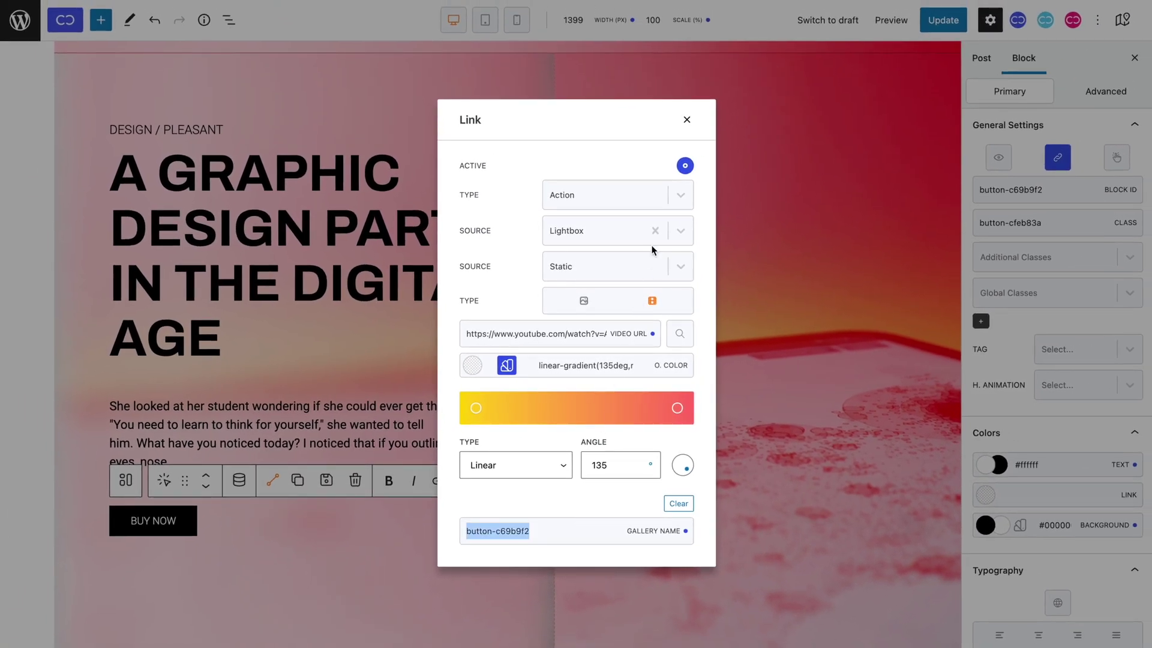
pyautogui.click(686, 129)
pyautogui.scroll(-10, 686, 128)
# Give the feature-cards BUY NOW button a static video Lightbox action with gradient overlay and gallery button-c69b9f2.
pyautogui.click(129, 437)
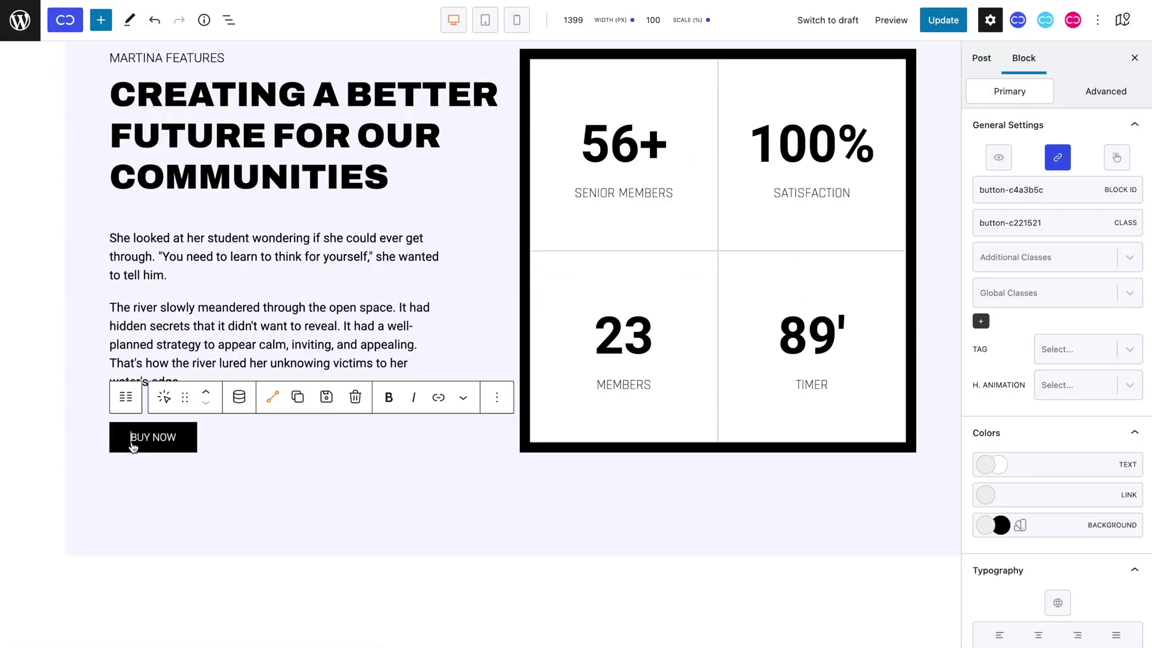
pyautogui.click(1063, 161)
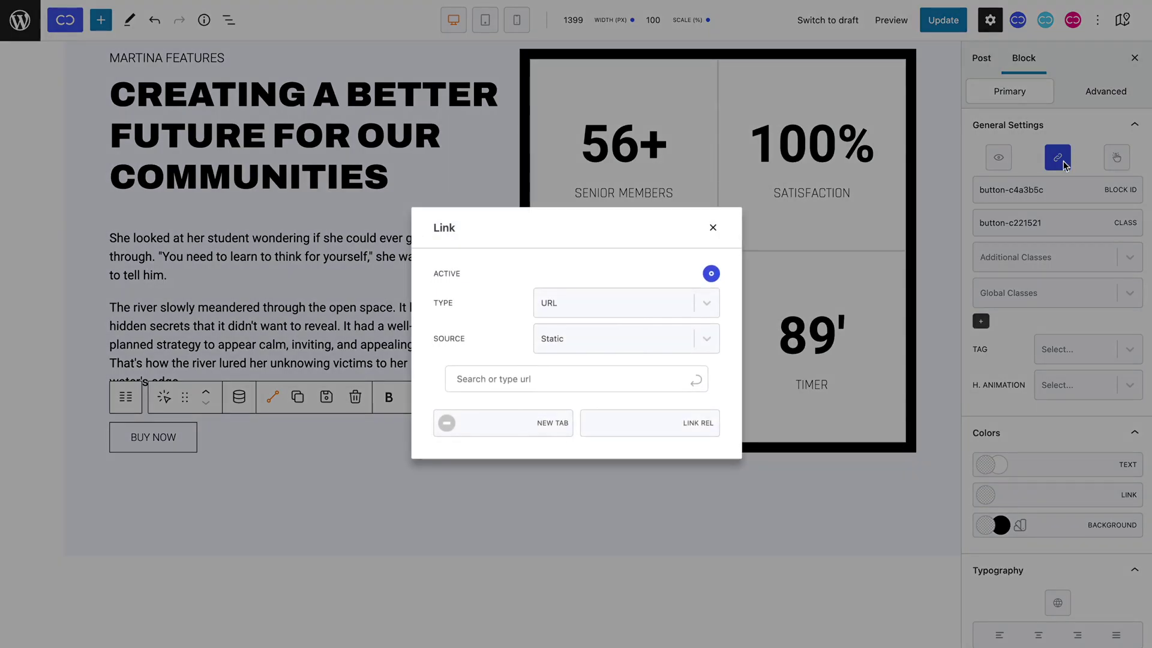
pyautogui.click(699, 303)
pyautogui.click(681, 360)
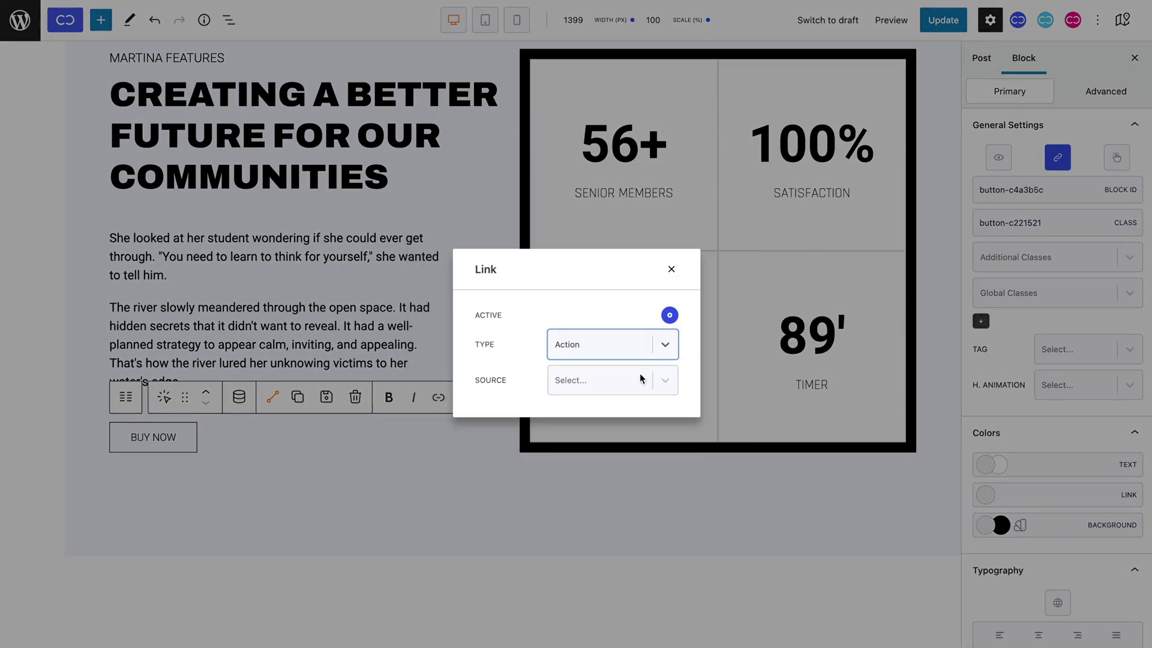
pyautogui.click(640, 377)
pyautogui.click(628, 420)
pyautogui.click(619, 401)
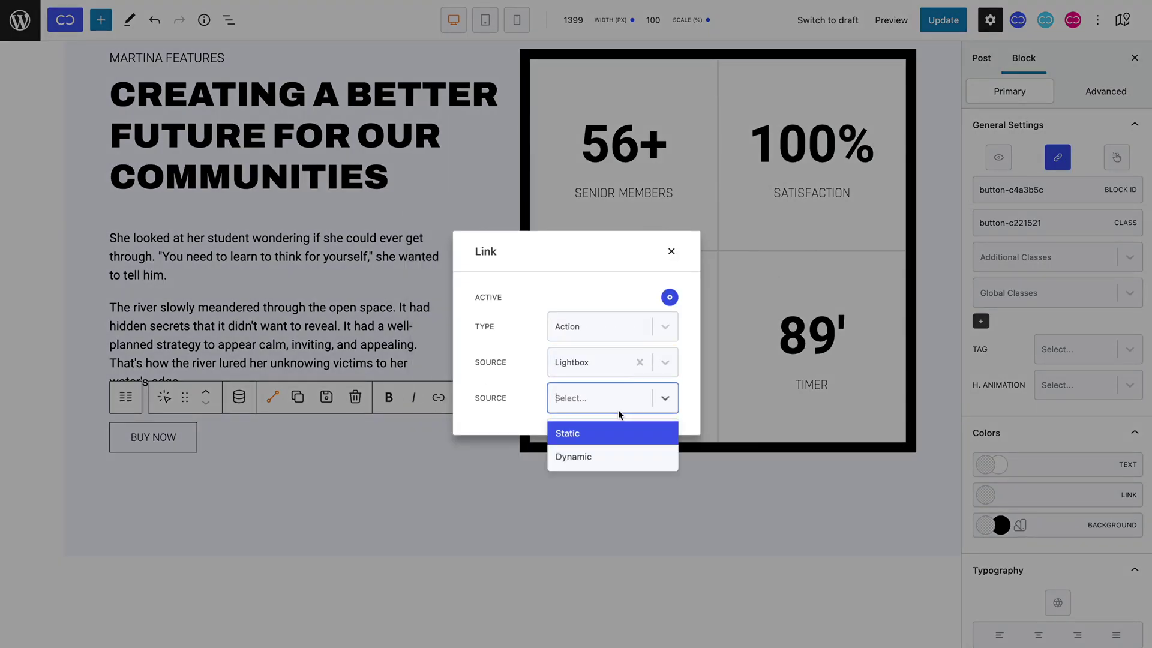
pyautogui.click(617, 441)
pyautogui.click(642, 385)
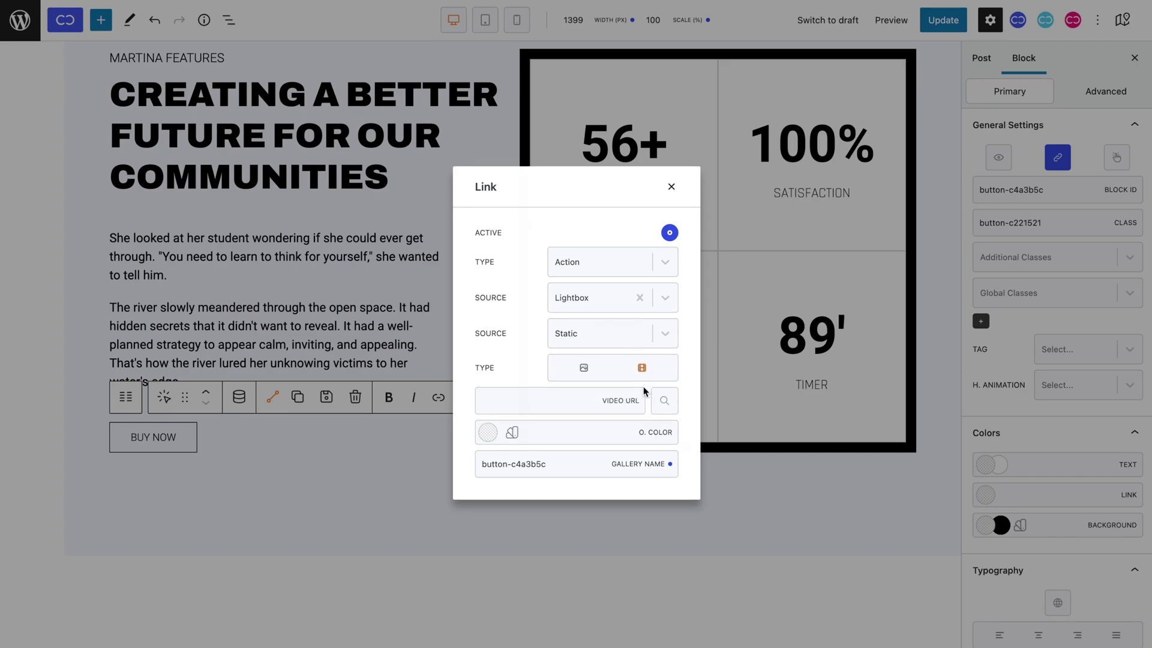
pyautogui.tripleClick(579, 463)
pyautogui.hotkey('ctrl', 'v')
pyautogui.hotkey('ctrl', 'v')
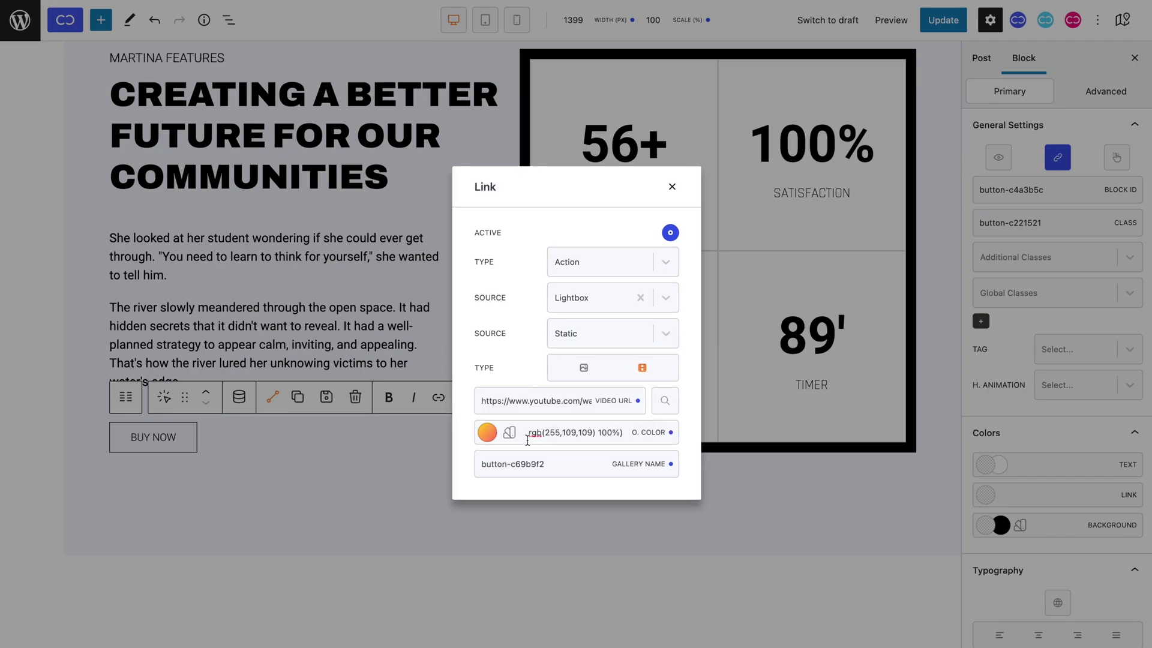
pyautogui.click(510, 432)
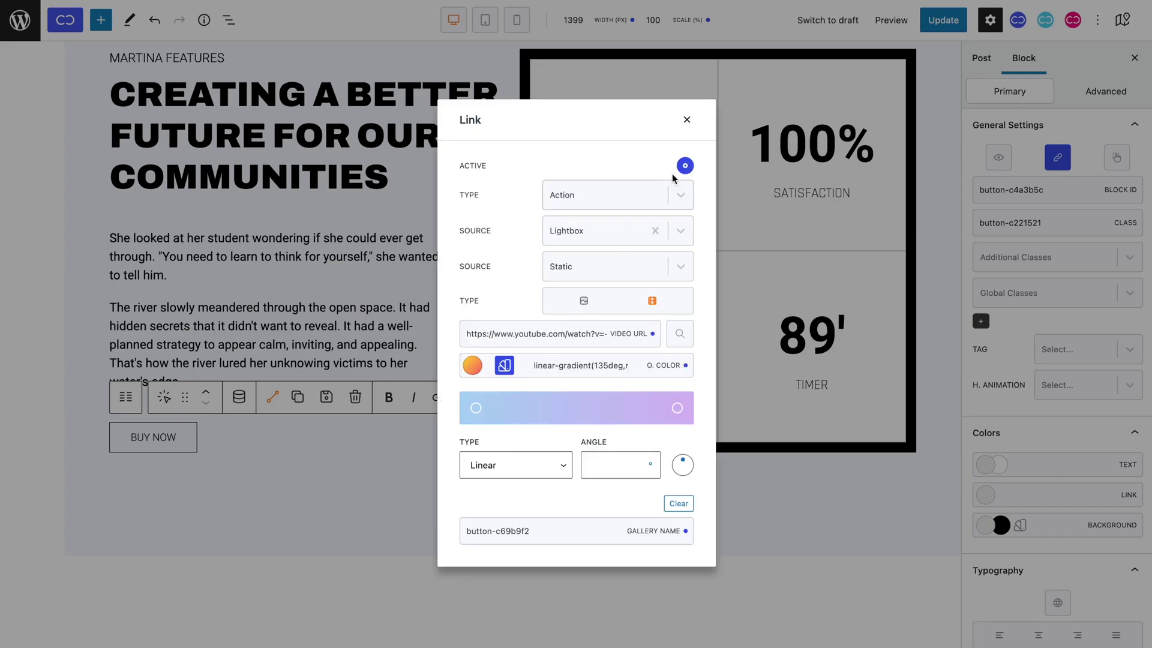
pyautogui.click(685, 119)
# Set the BUY NOW button below the feature cards to a static video Lightbox with the pasted gradient and gallery button-c69b9f2.
pyautogui.scroll(-4, 688, 130)
pyautogui.scroll(-8, 687, 129)
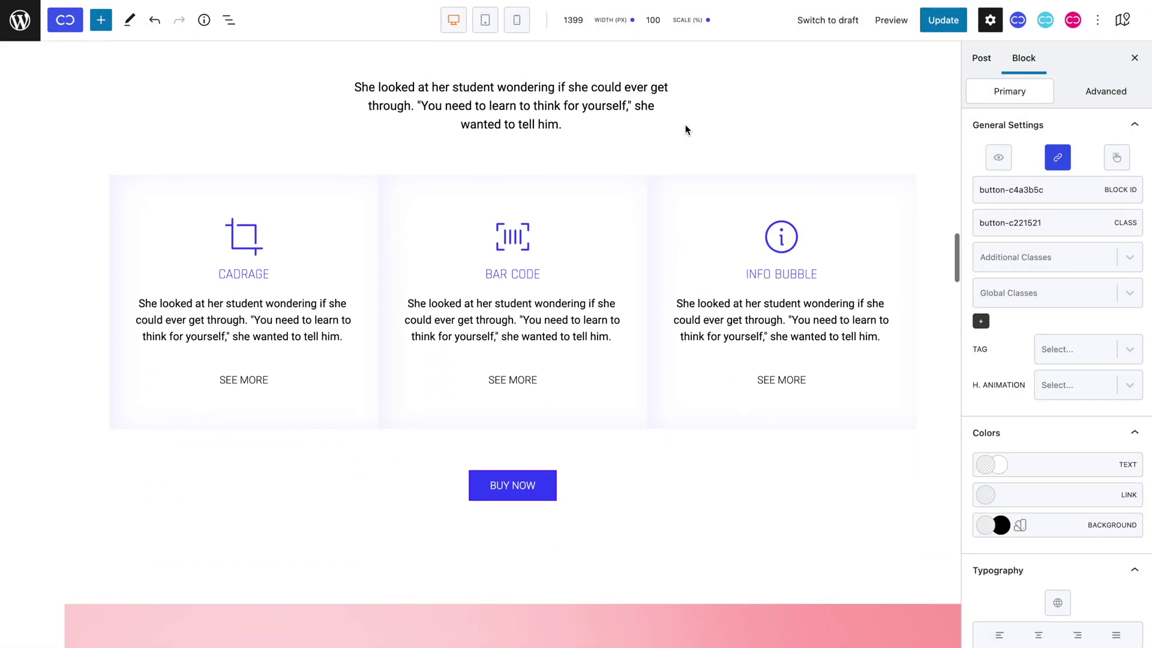
pyautogui.click(536, 485)
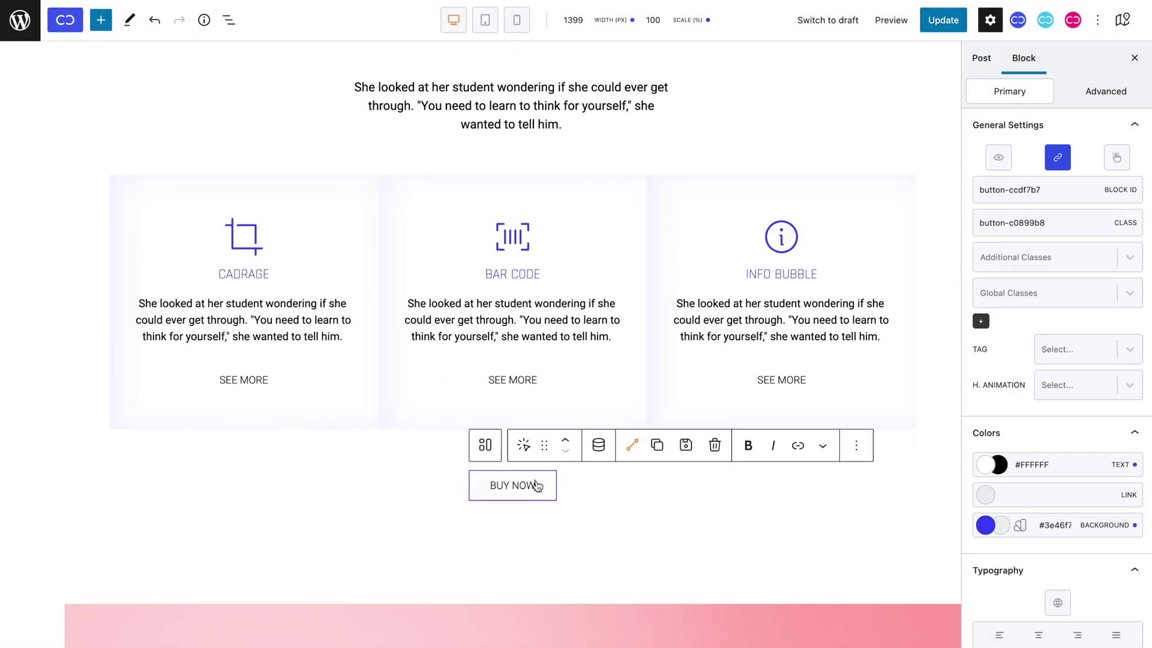
pyautogui.click(1058, 157)
pyautogui.click(665, 300)
pyautogui.click(642, 360)
pyautogui.click(639, 378)
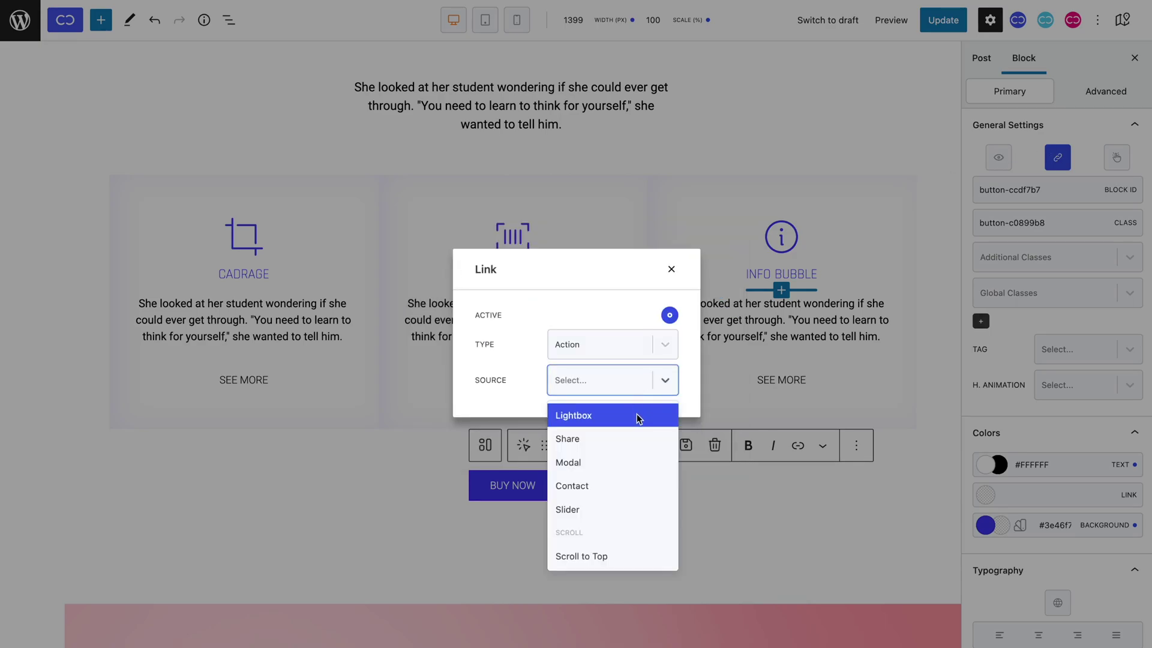
pyautogui.click(636, 416)
pyautogui.click(631, 400)
pyautogui.click(630, 427)
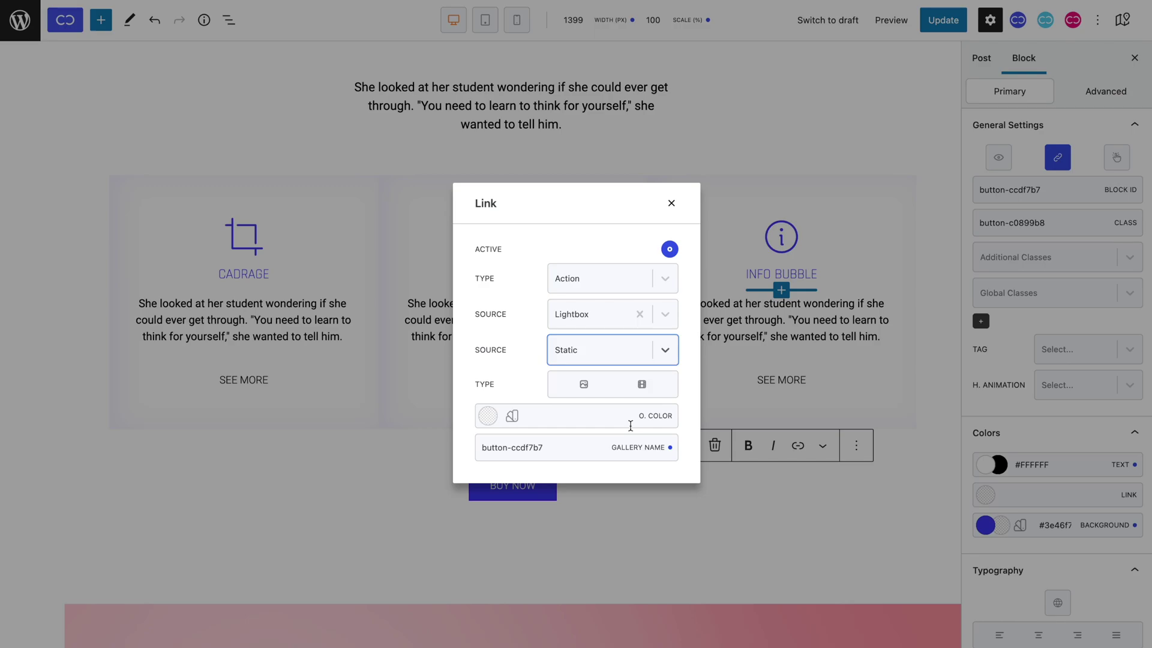
pyautogui.click(642, 384)
pyautogui.click(556, 443)
pyautogui.hotkey('ctrl', 'v')
pyautogui.click(532, 456)
pyautogui.hotkey('ctrl', 'shift', 'Left')
pyautogui.hotkey('ctrl', 'shift', 'Left')
pyautogui.hotkey('ctrl', 'v')
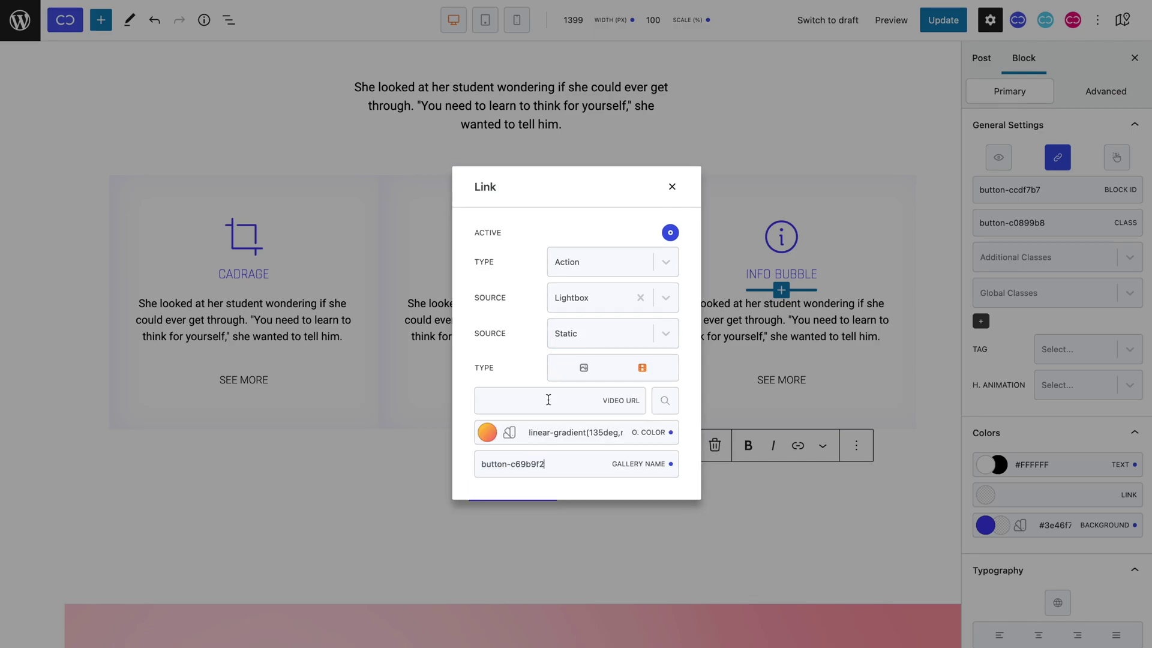
# Paste the YouTube address into the lower button's Video URL, update, and check the shared gallery live.
pyautogui.click(548, 400)
pyautogui.hotkey('ctrl', 'v')
pyautogui.click(673, 186)
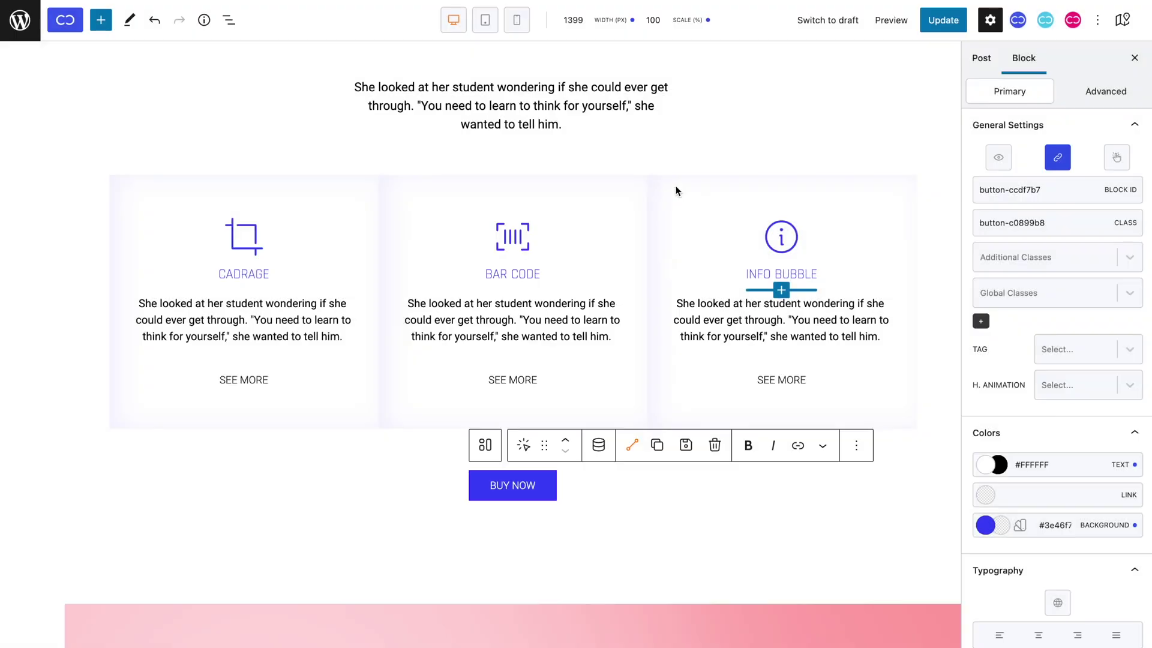
pyautogui.click(954, 18)
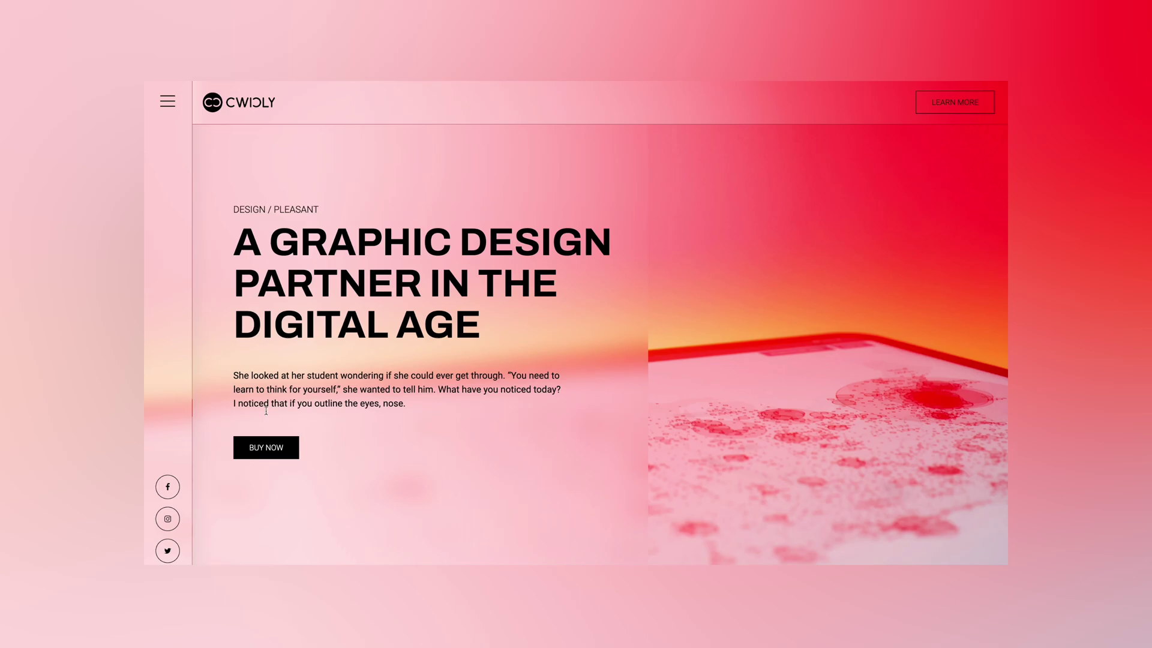
pyautogui.click(266, 447)
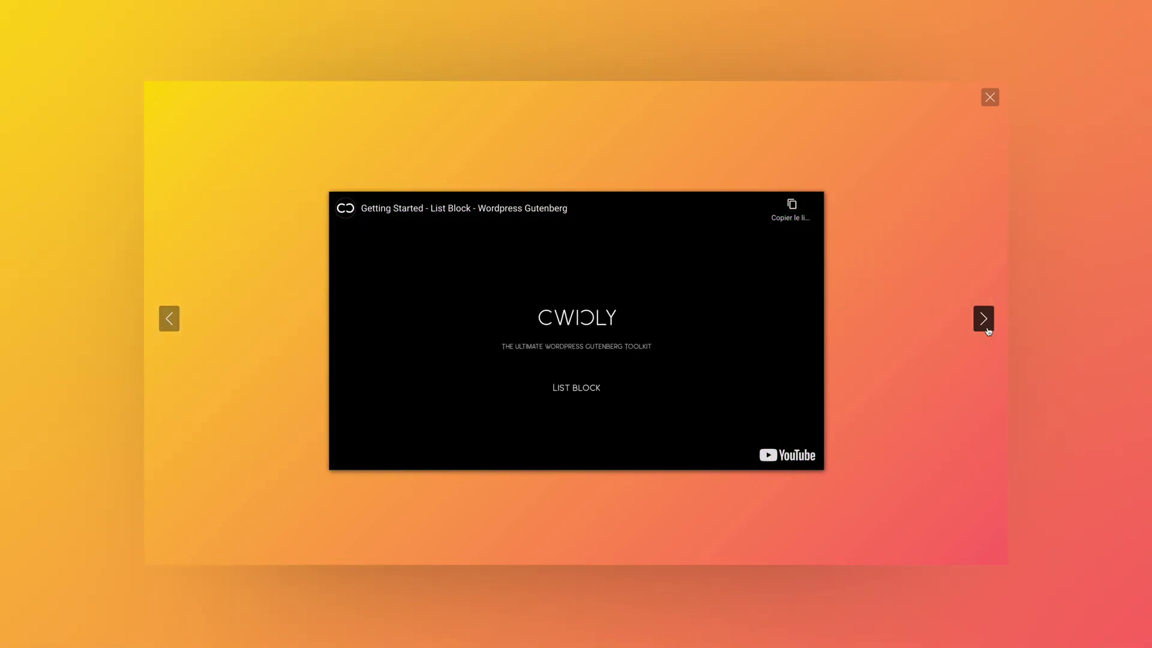
pyautogui.click(988, 330)
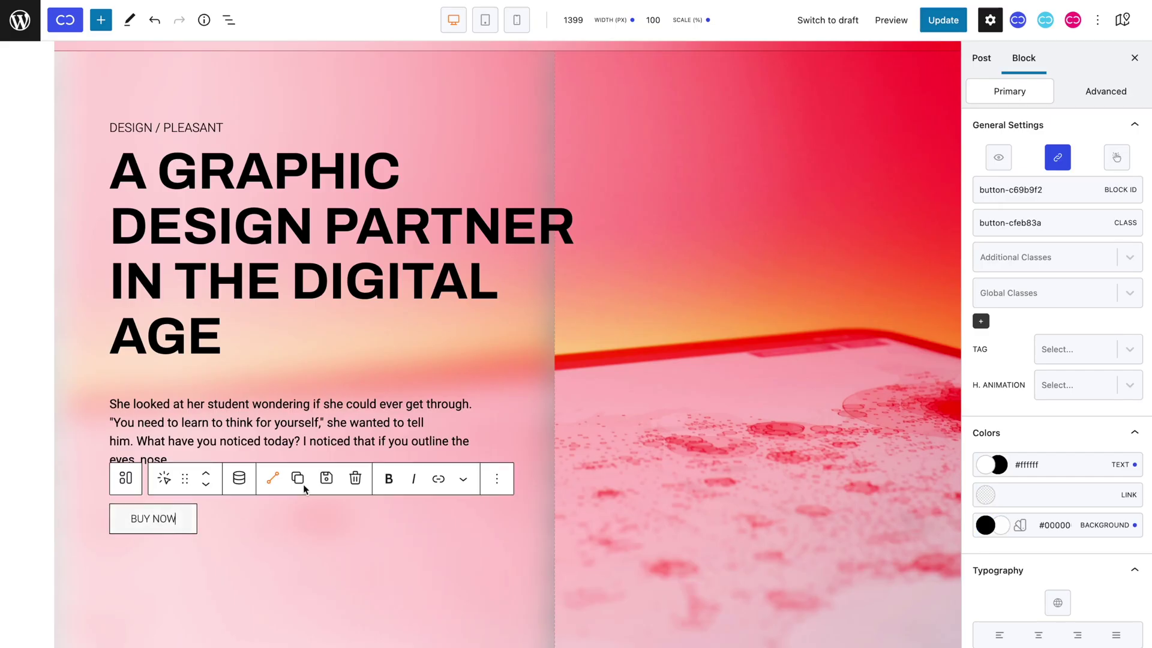
# Switch the hero button's lightbox to the post's dynamic Featured Image and update the post.
pyautogui.click(1058, 157)
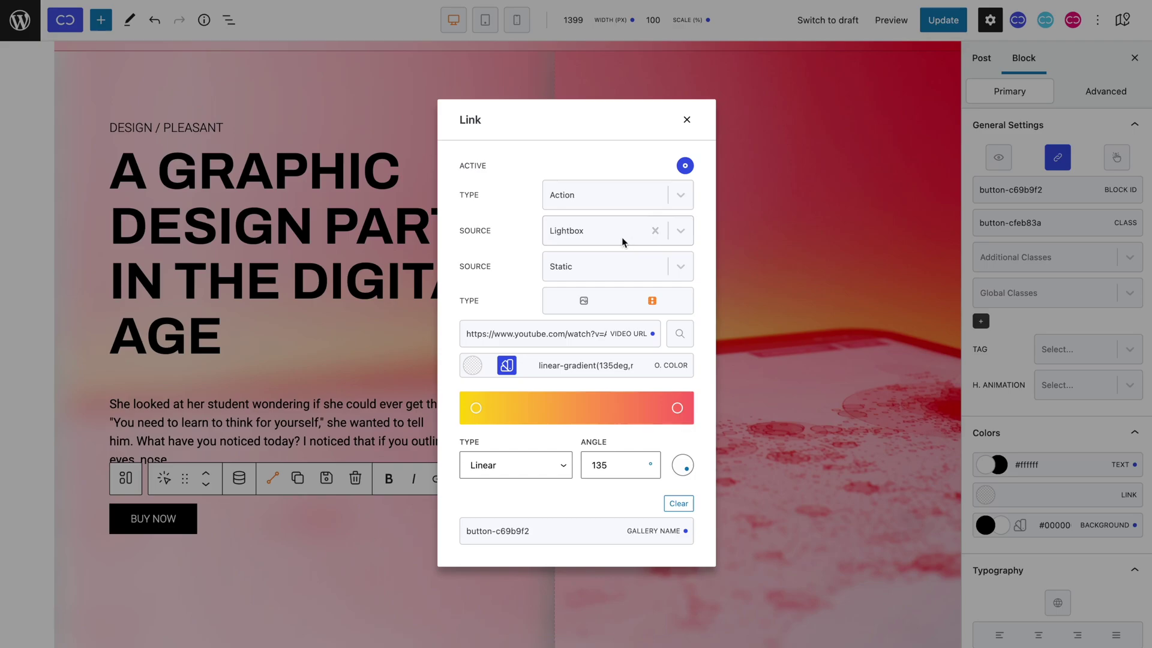
pyautogui.click(621, 265)
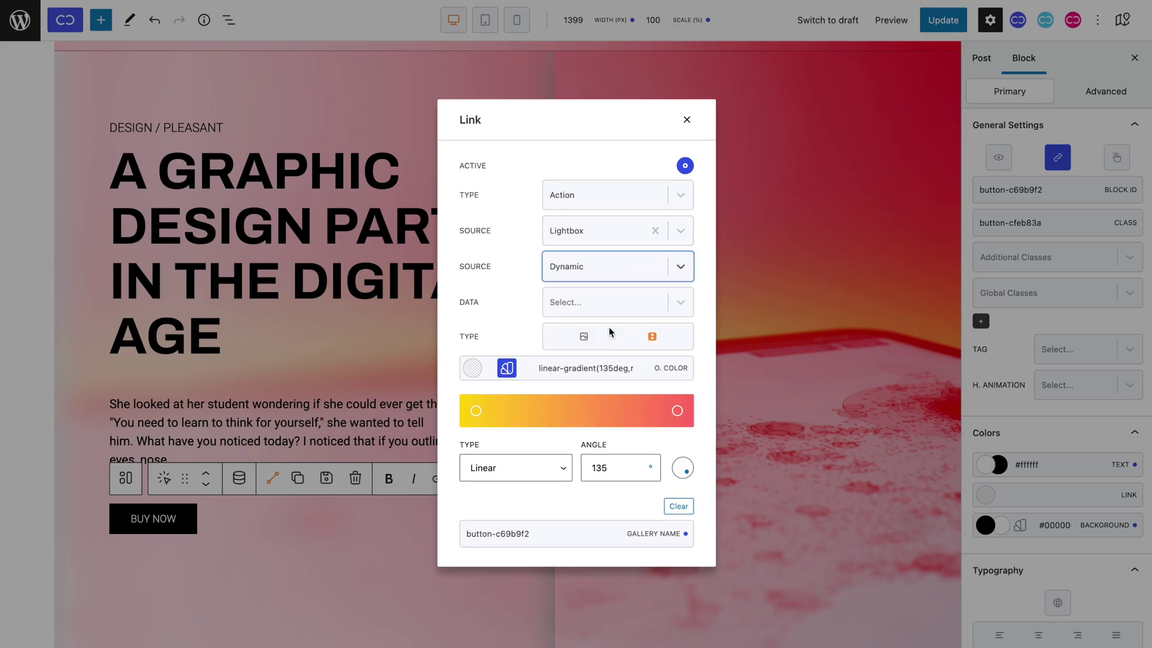
pyautogui.click(618, 303)
pyautogui.click(611, 383)
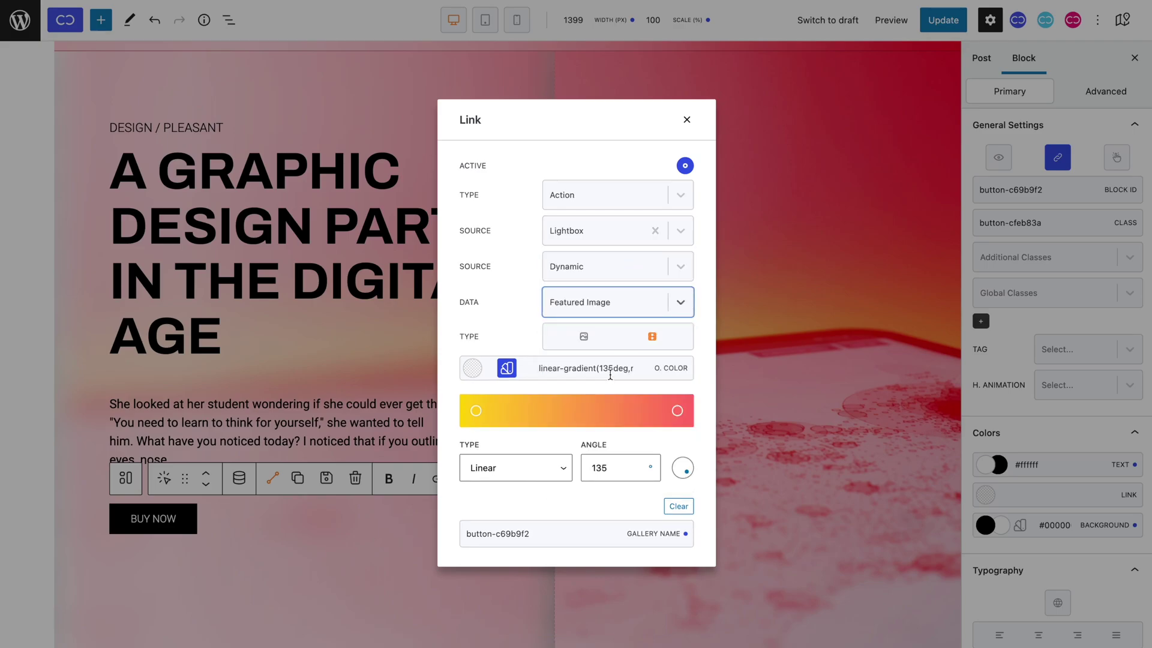
pyautogui.click(687, 120)
pyautogui.click(933, 30)
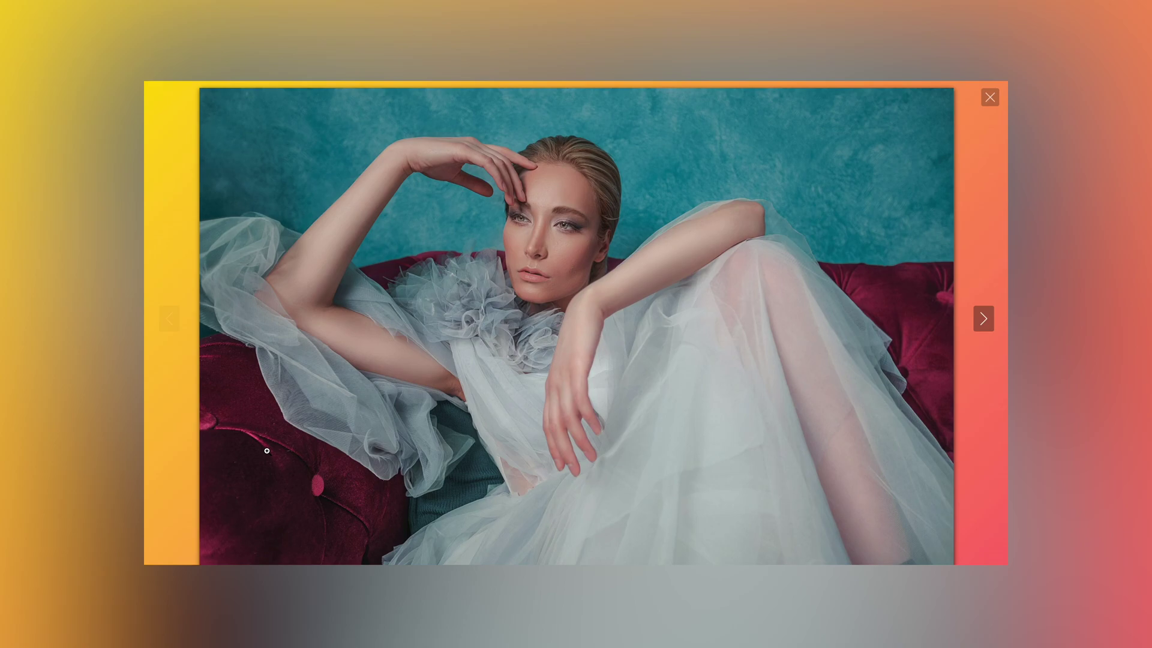
# Page from the featured photo through the List Block and Queries video slides, then close the lightbox.
pyautogui.press('Right')
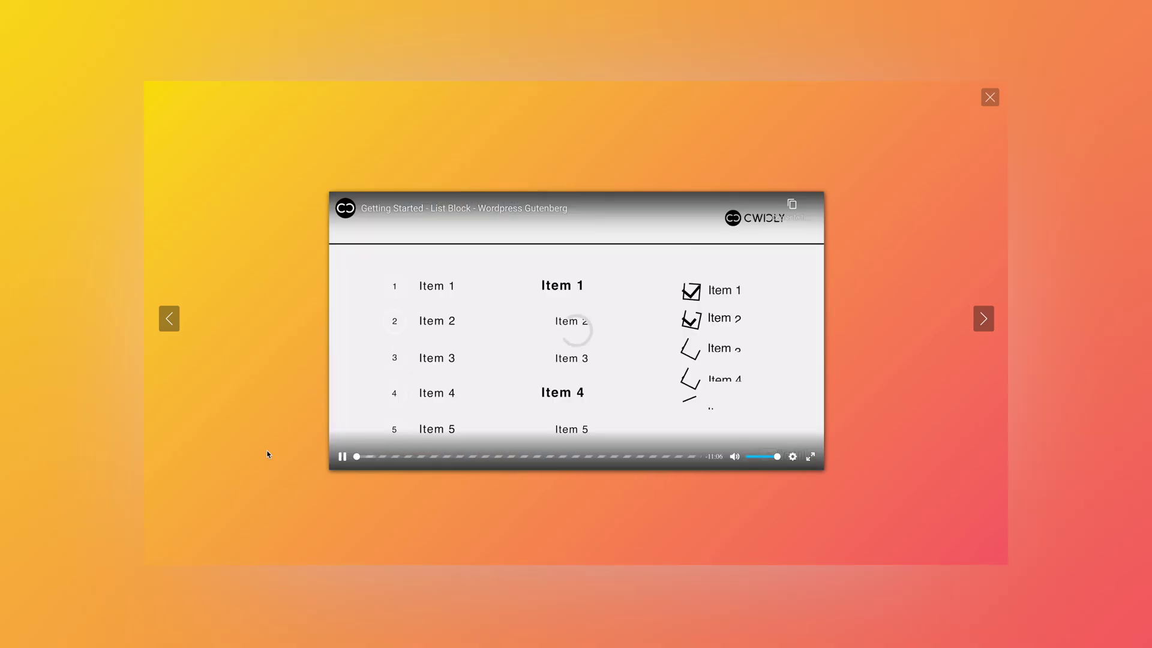
pyautogui.click(979, 319)
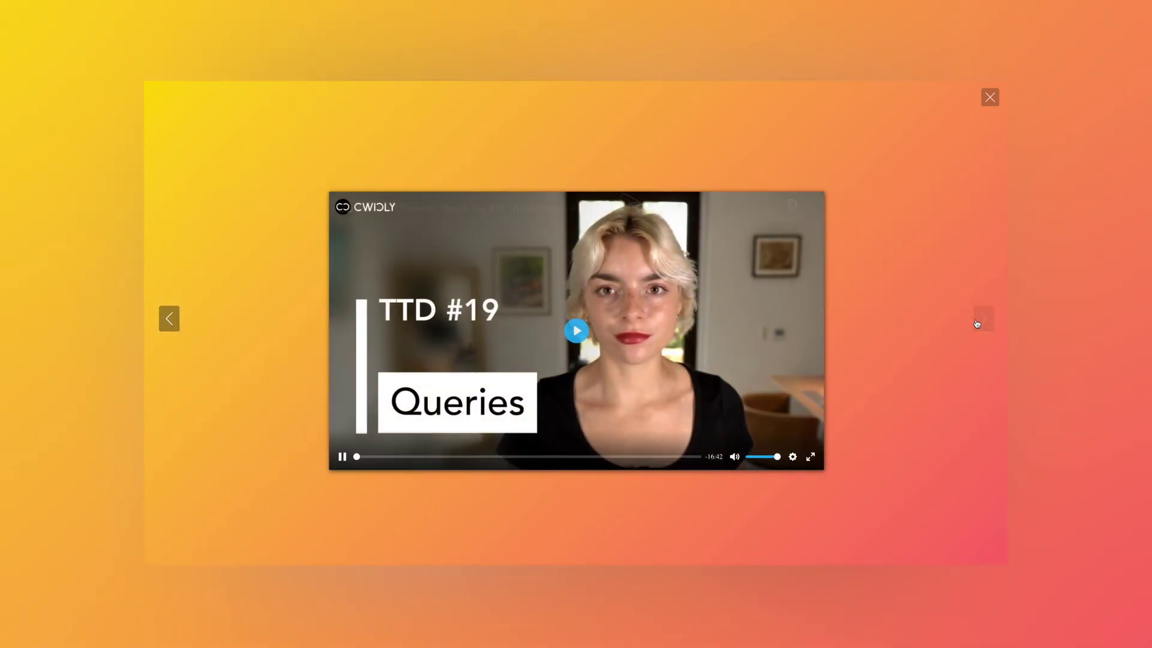
pyautogui.click(992, 100)
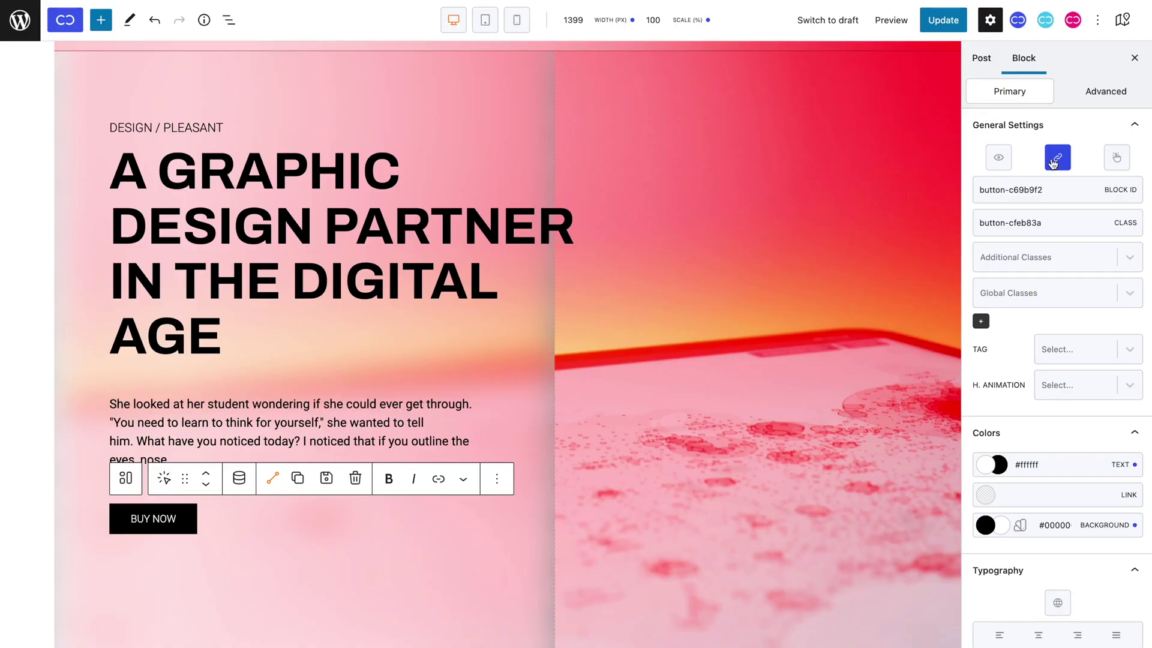
# Set BUY NOW's action source to Share, platform Twitter, description 'This is great!', and update.
pyautogui.click(1054, 161)
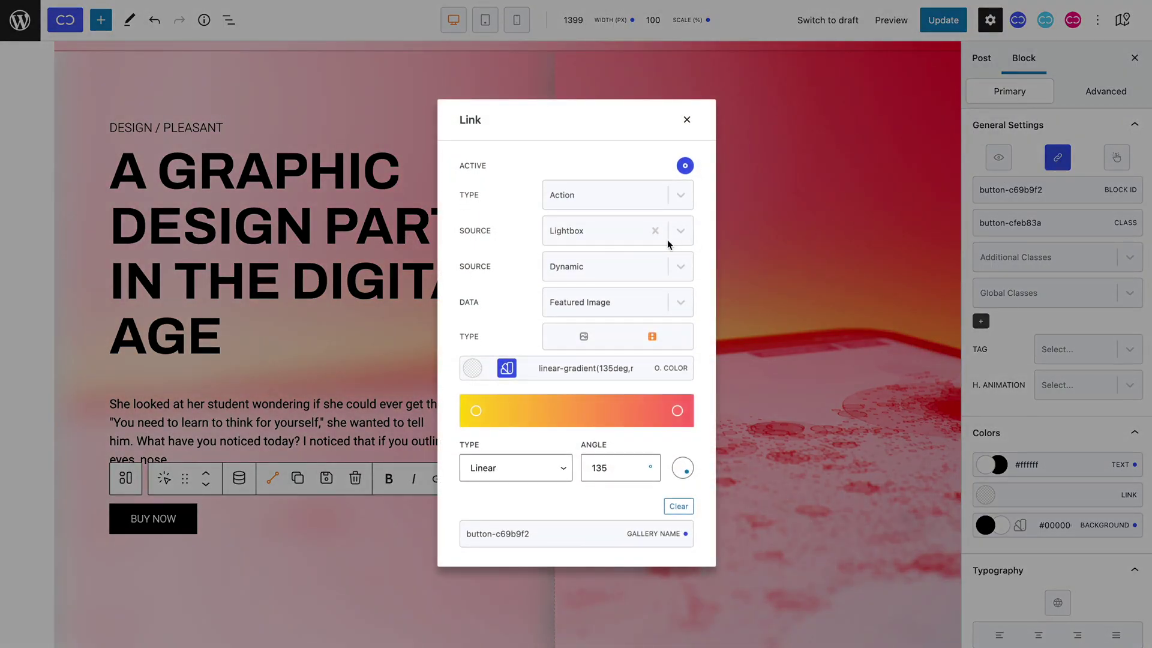
pyautogui.click(618, 243)
pyautogui.click(615, 287)
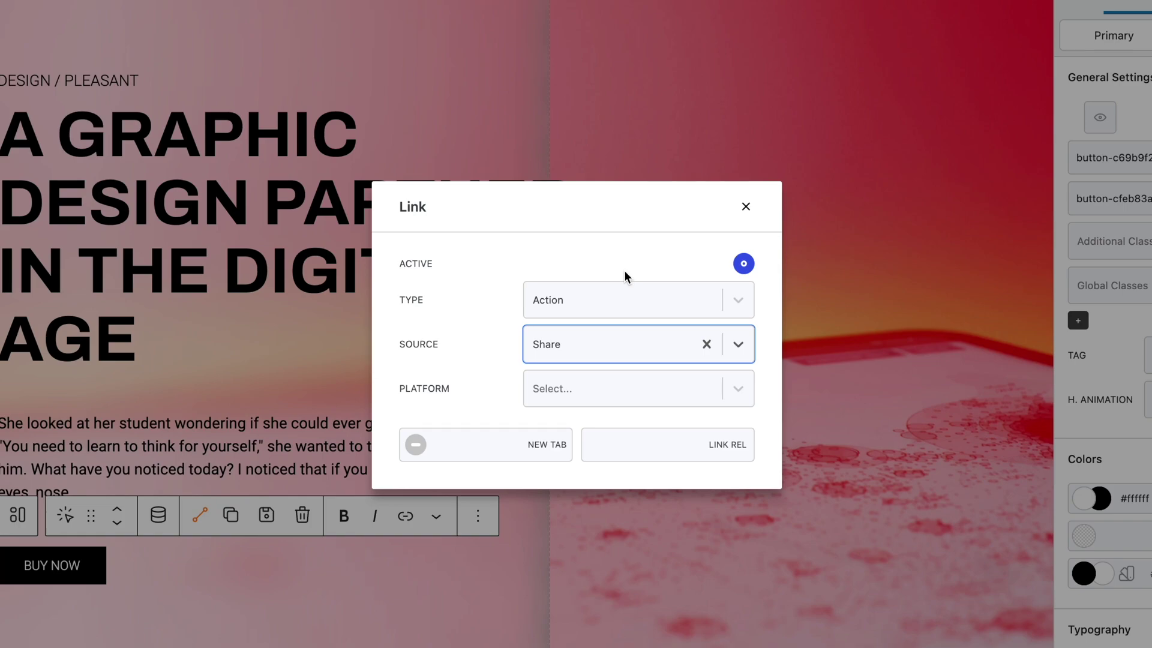
pyautogui.click(633, 387)
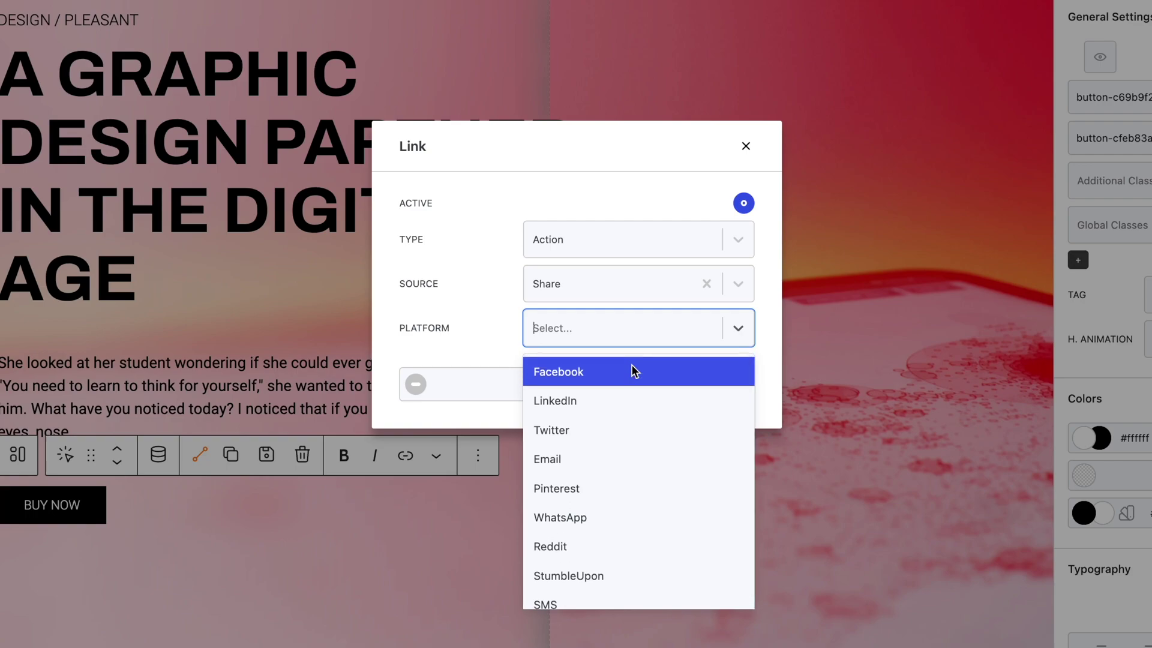
pyautogui.click(631, 431)
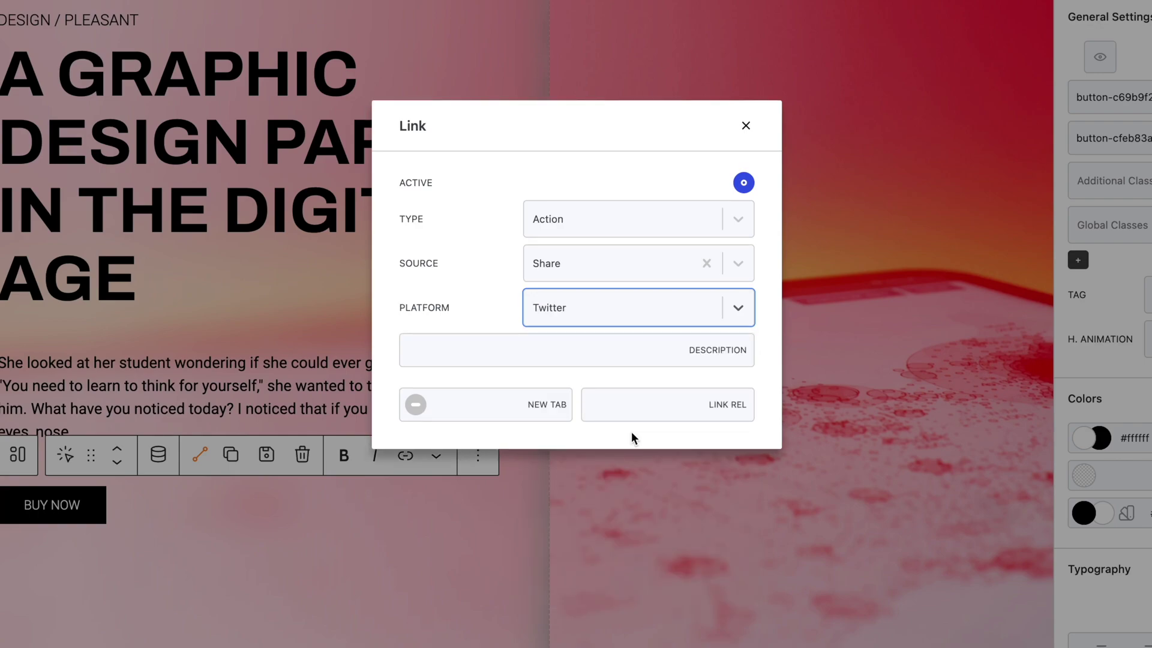
pyautogui.click(603, 346)
pyautogui.write('This is great!')
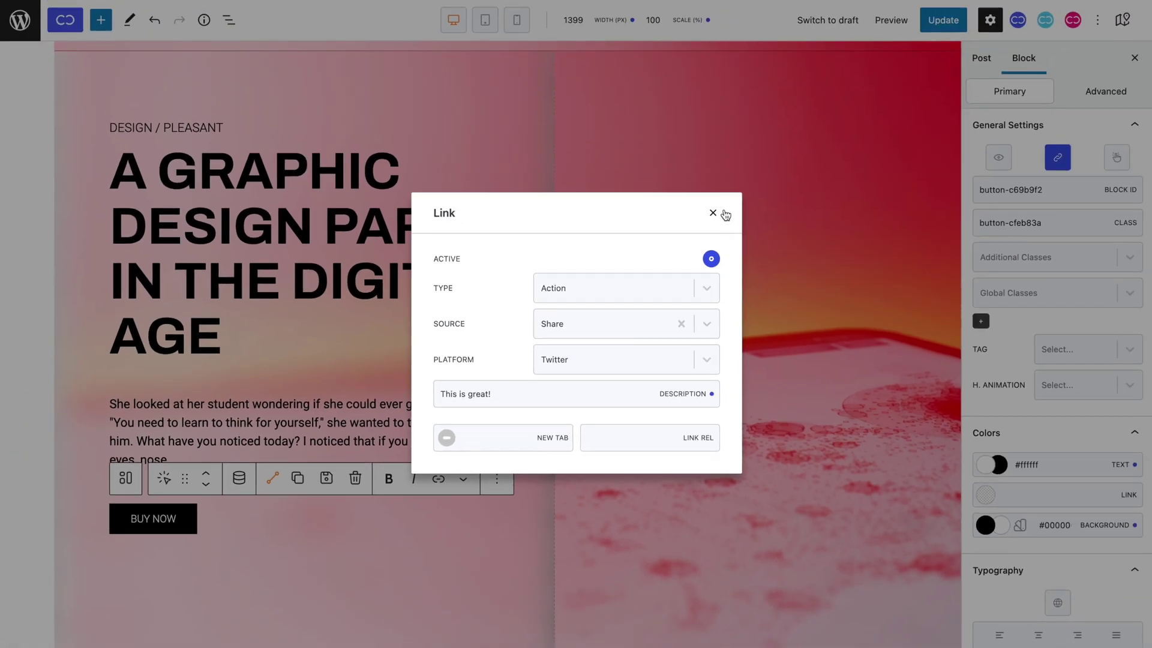
pyautogui.click(746, 125)
pyautogui.click(943, 20)
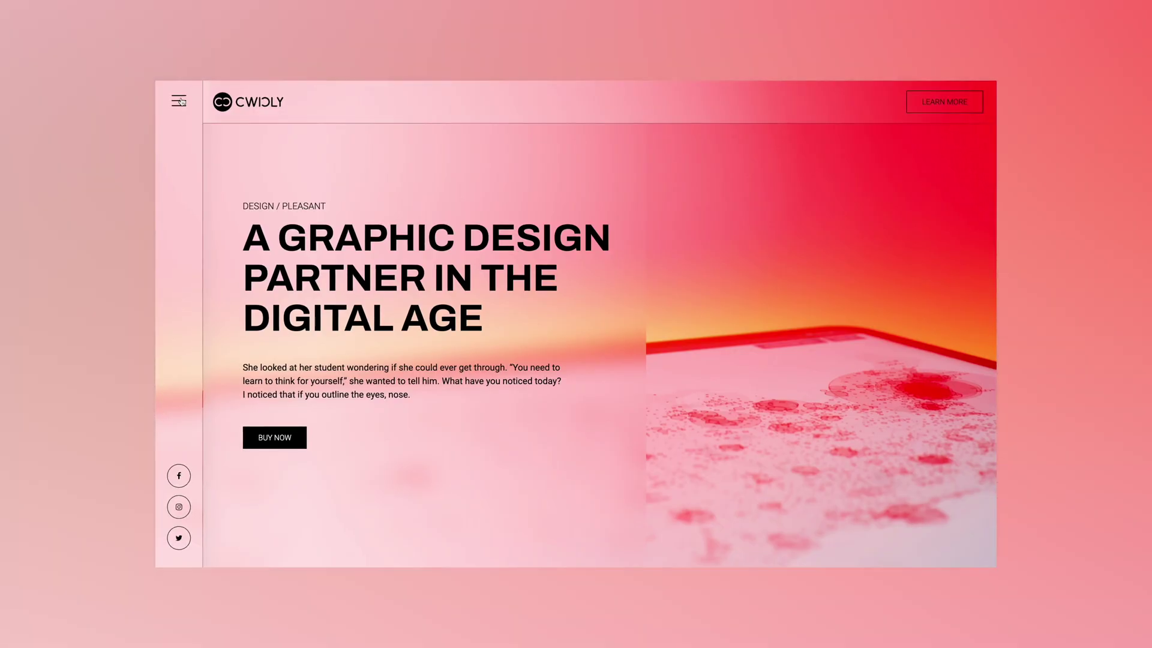
# Open and close the MARTINA navigation overlay four times with the hamburger icon on the live page.
pyautogui.click(180, 103)
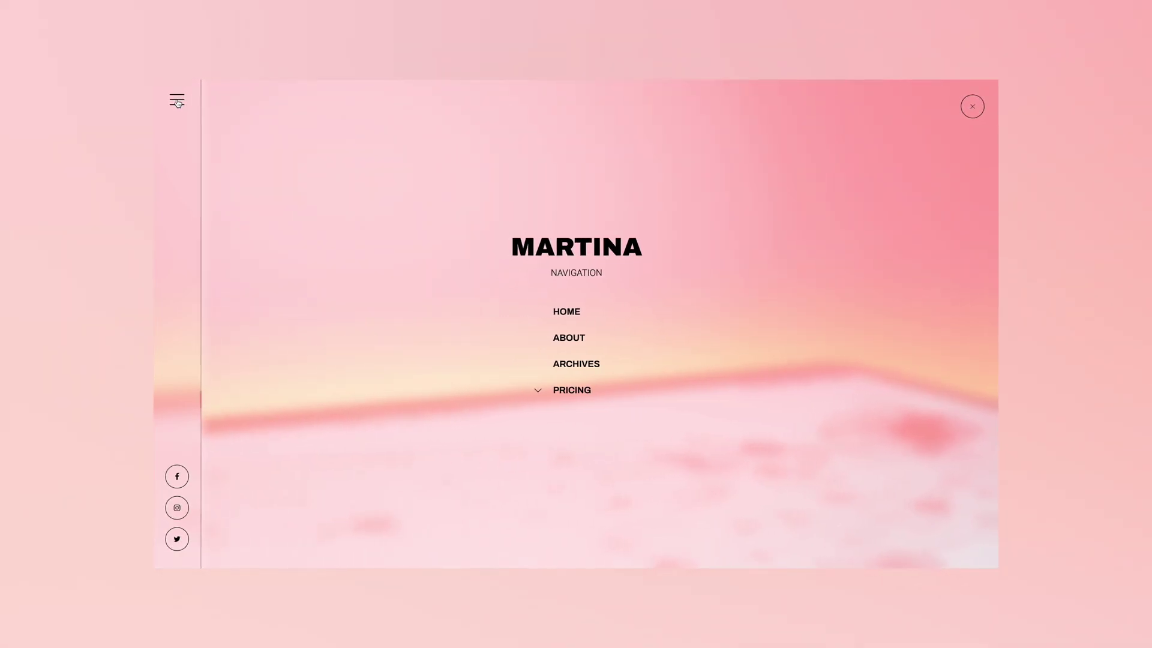
pyautogui.click(178, 103)
pyautogui.click(175, 102)
pyautogui.click(174, 101)
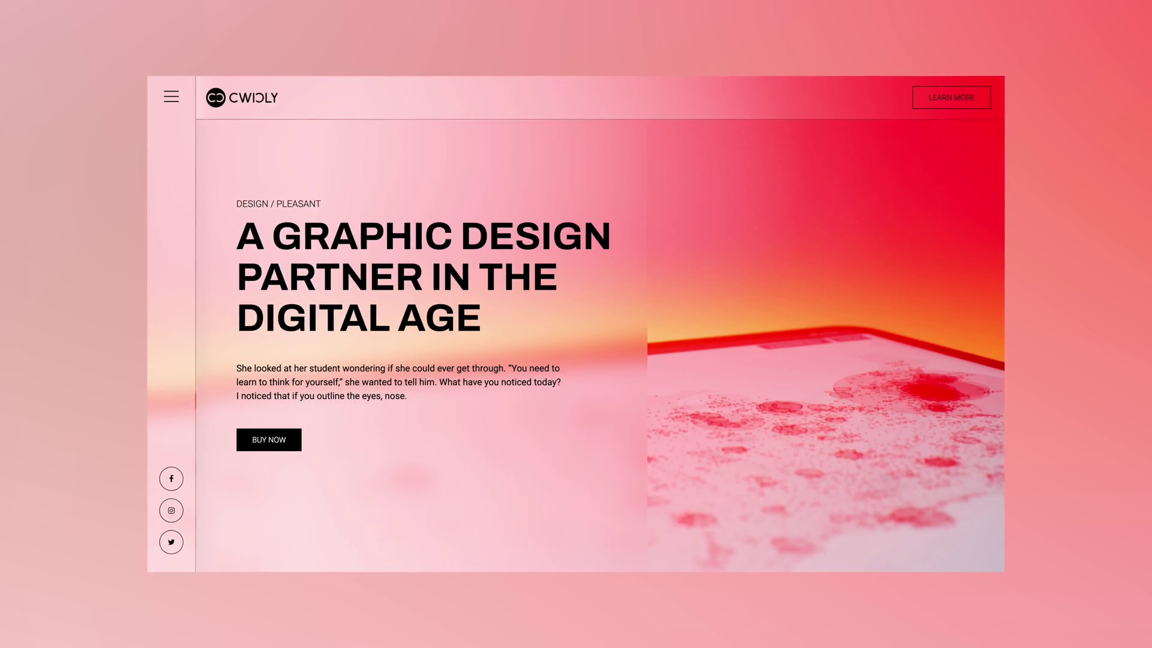
pyautogui.click(171, 96)
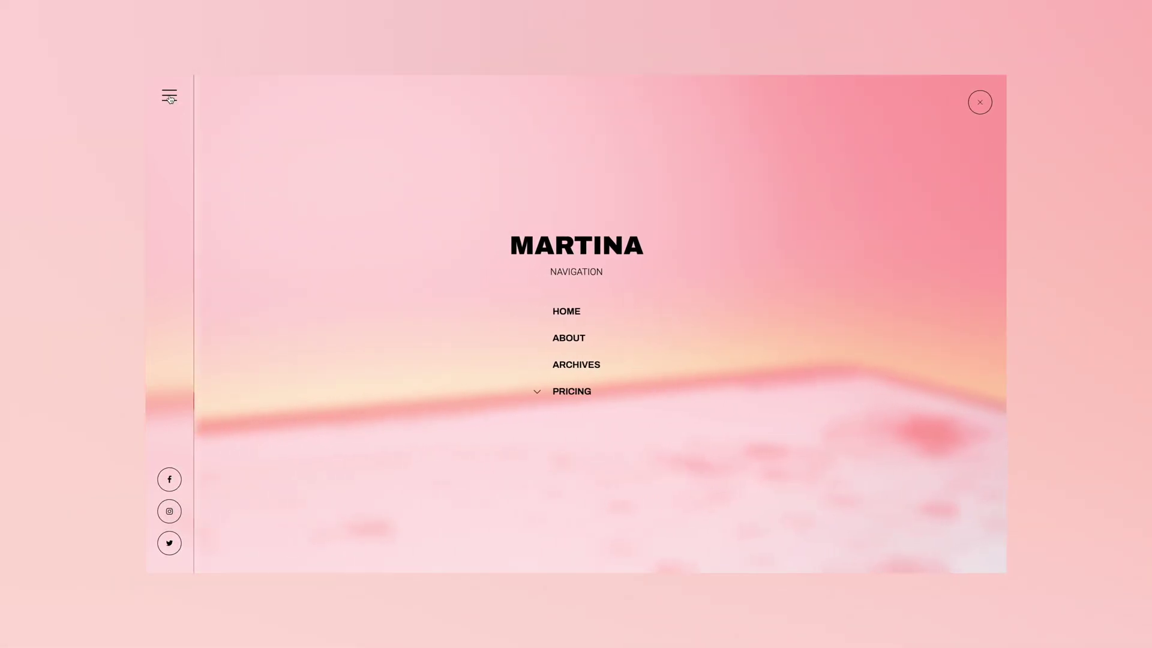
pyautogui.click(171, 99)
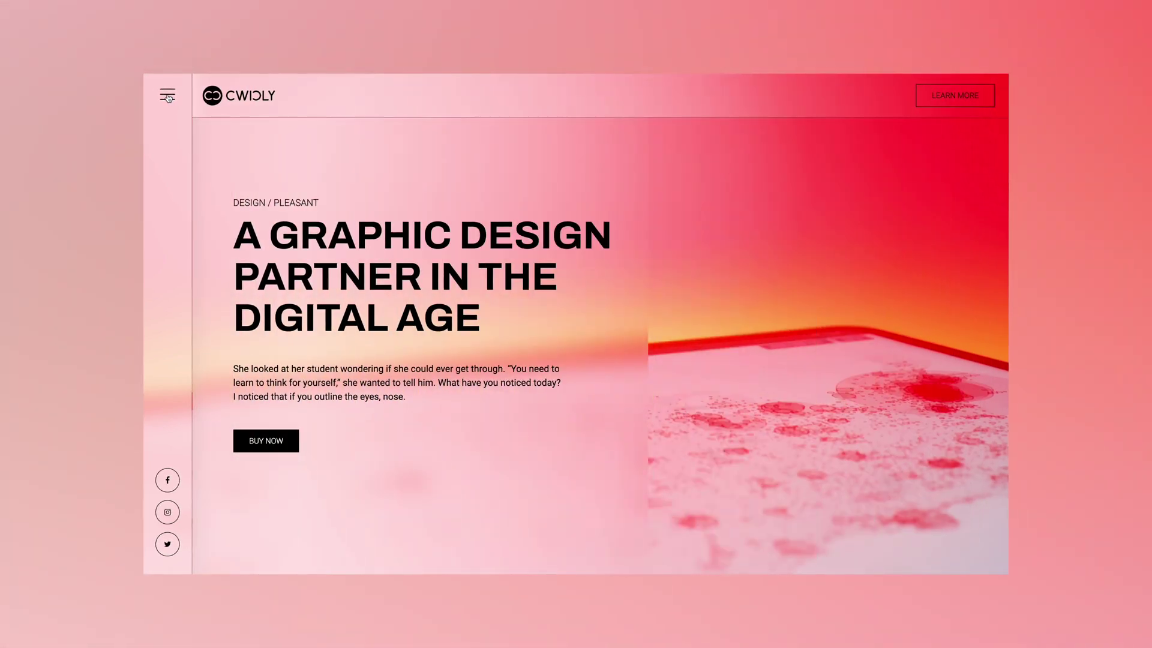
pyautogui.click(169, 99)
pyautogui.click(167, 97)
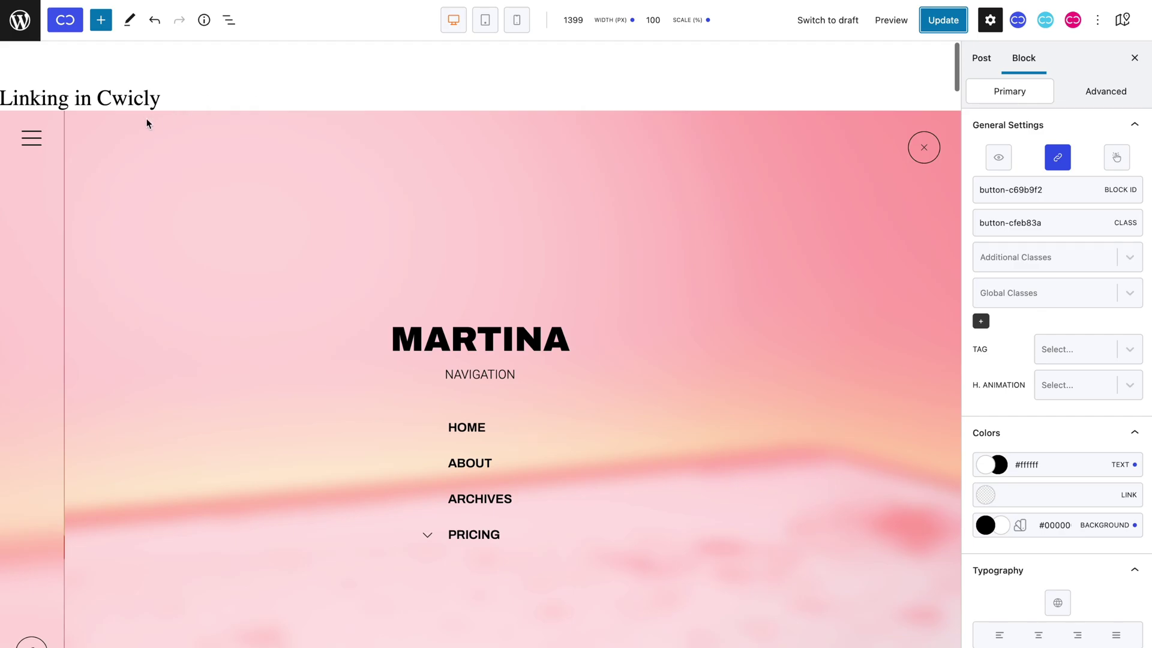
# Enable the hamburger icon's link as an Action with Modal as its source.
pyautogui.click(31, 138)
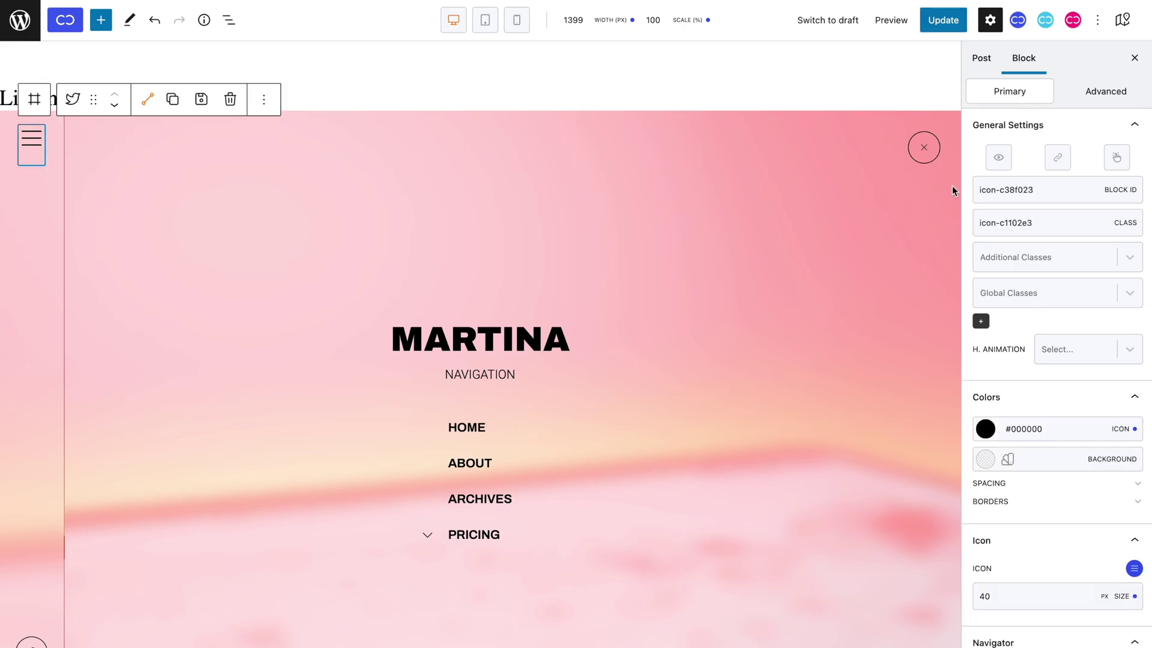
pyautogui.click(1056, 159)
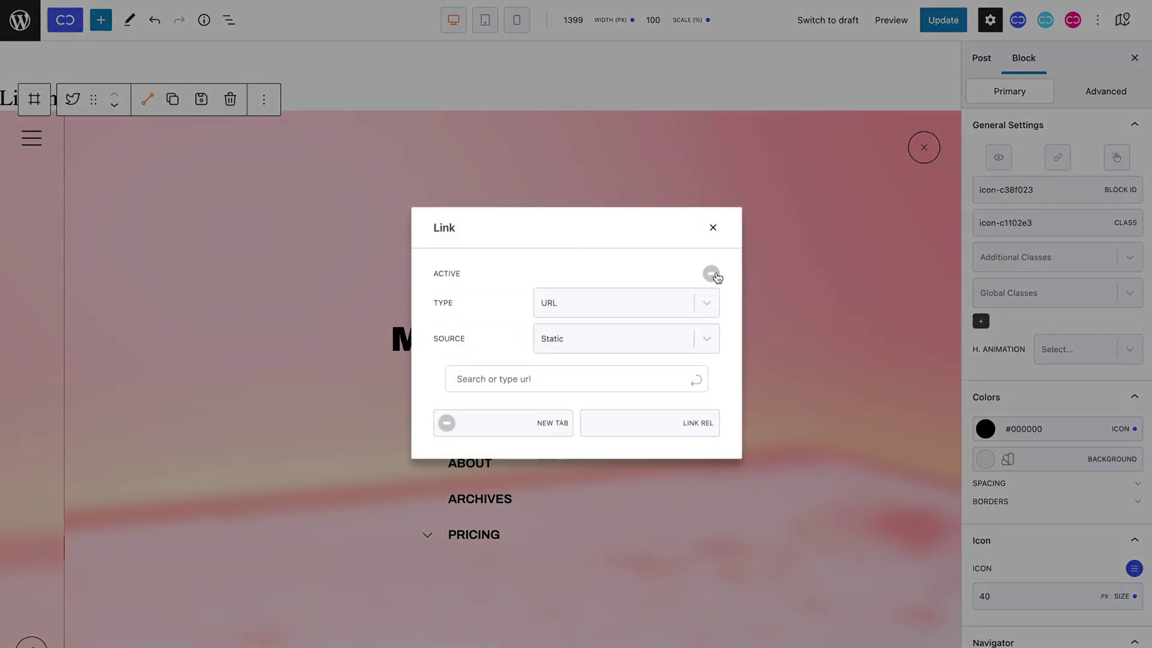
pyautogui.click(712, 274)
pyautogui.click(650, 304)
pyautogui.click(647, 359)
pyautogui.click(628, 384)
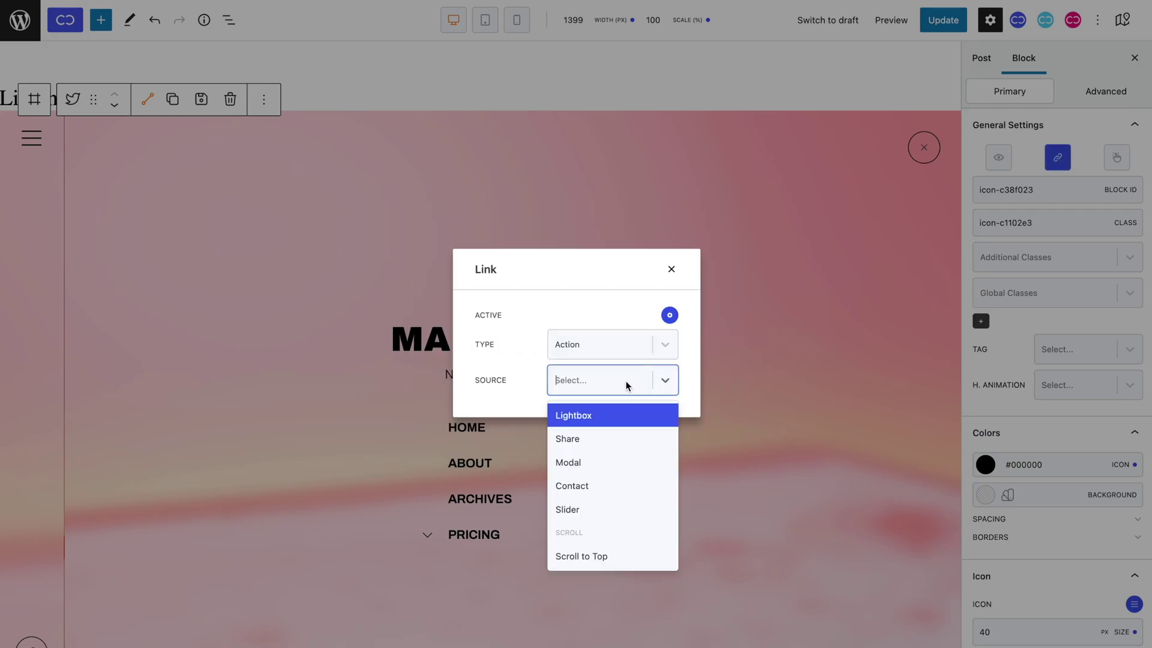
pyautogui.click(622, 462)
pyautogui.click(598, 408)
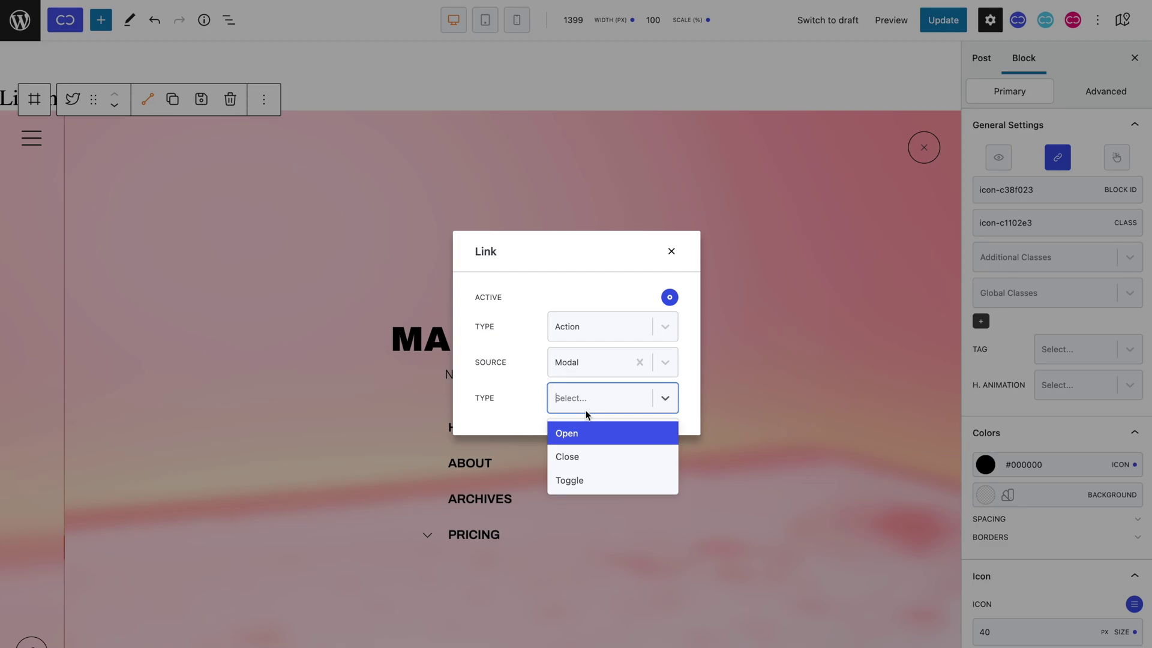
pyautogui.click(674, 260)
# Copy the navigation modal's block ID modal-c8b1b54 and set it as the icon's Open target.
pyautogui.click(673, 260)
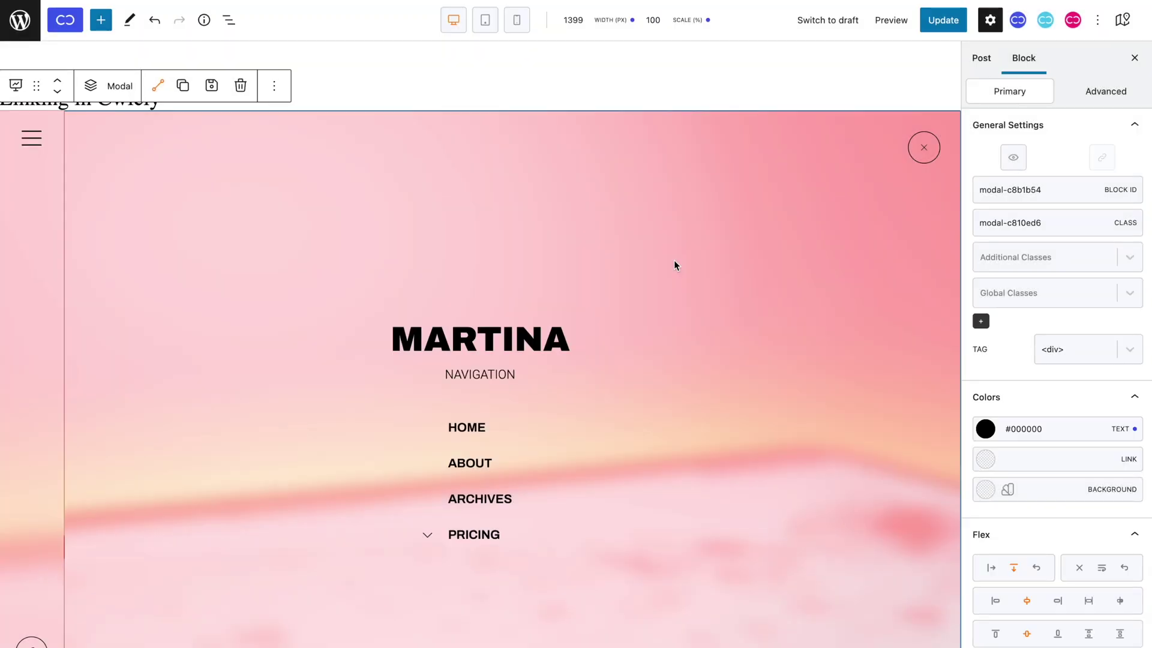
pyautogui.tripleClick(1074, 183)
pyautogui.hotkey('ctrl', 'c')
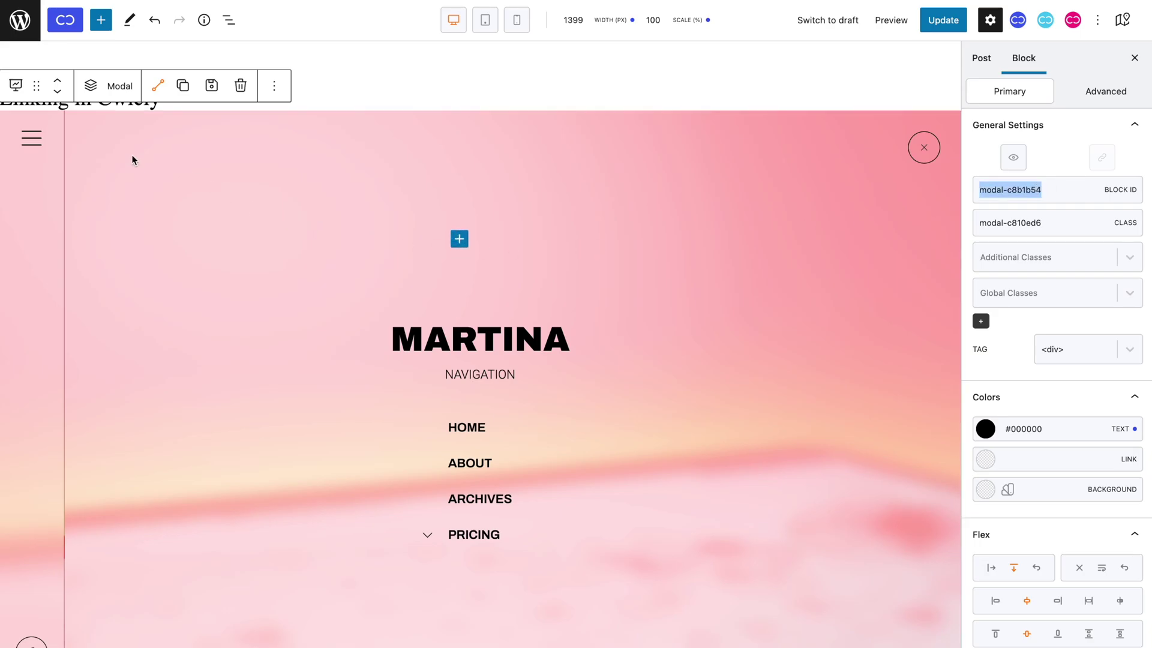
pyautogui.click(33, 137)
pyautogui.click(36, 141)
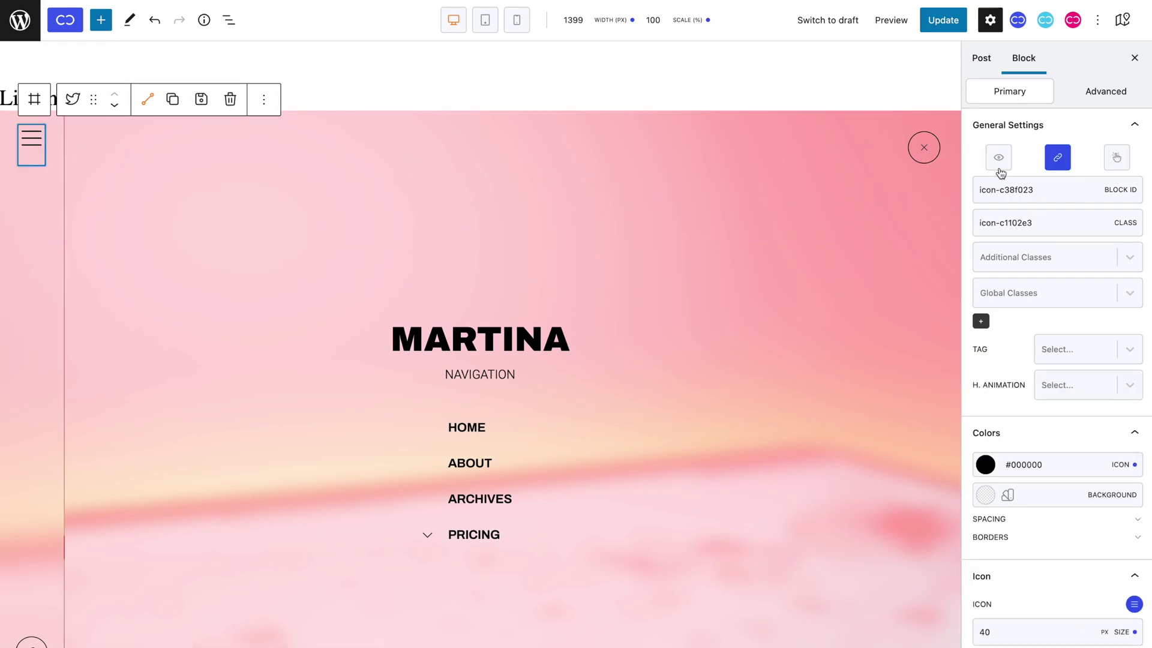
pyautogui.click(1052, 157)
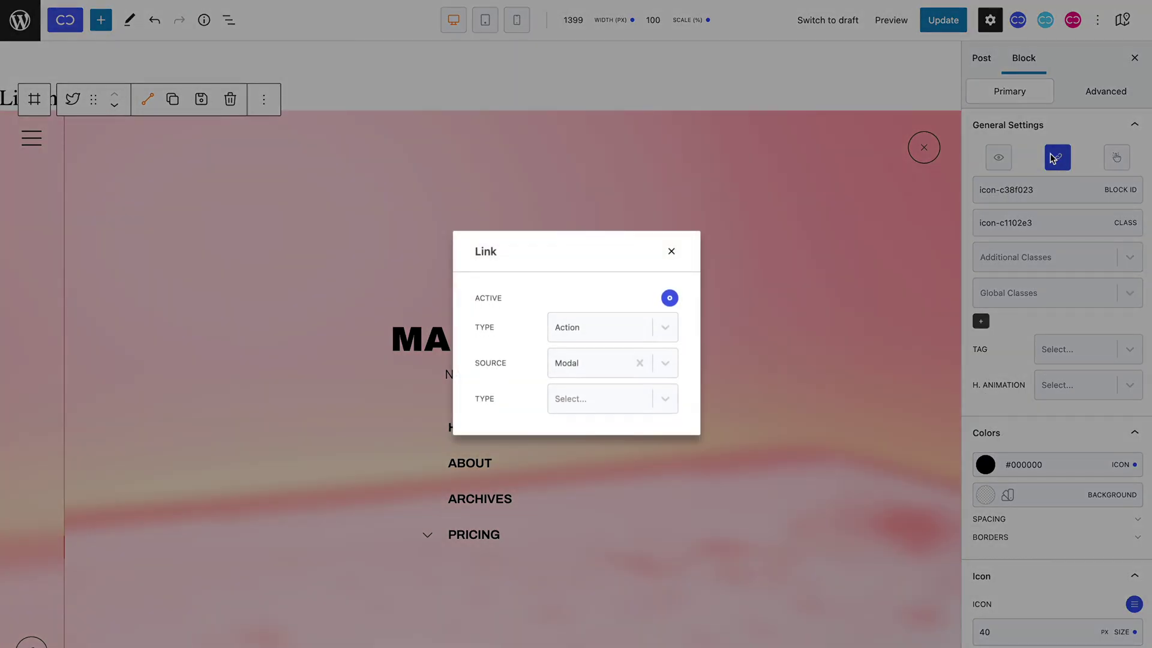
pyautogui.click(614, 399)
pyautogui.click(616, 439)
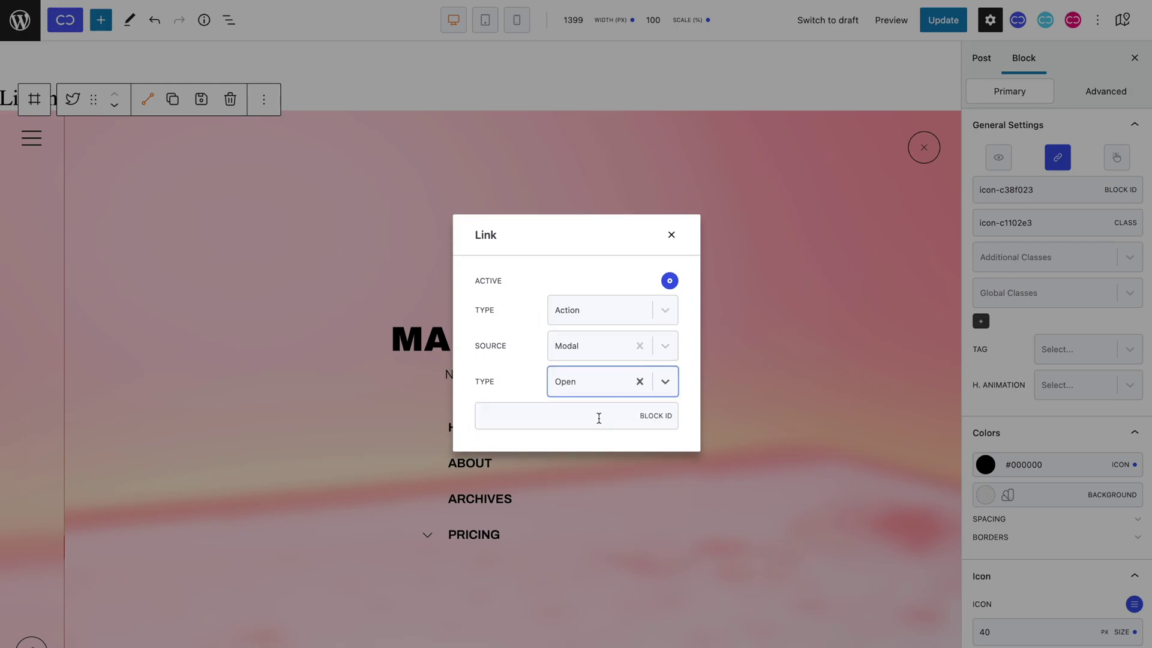
pyautogui.click(599, 415)
pyautogui.hotkey('ctrl', 'v')
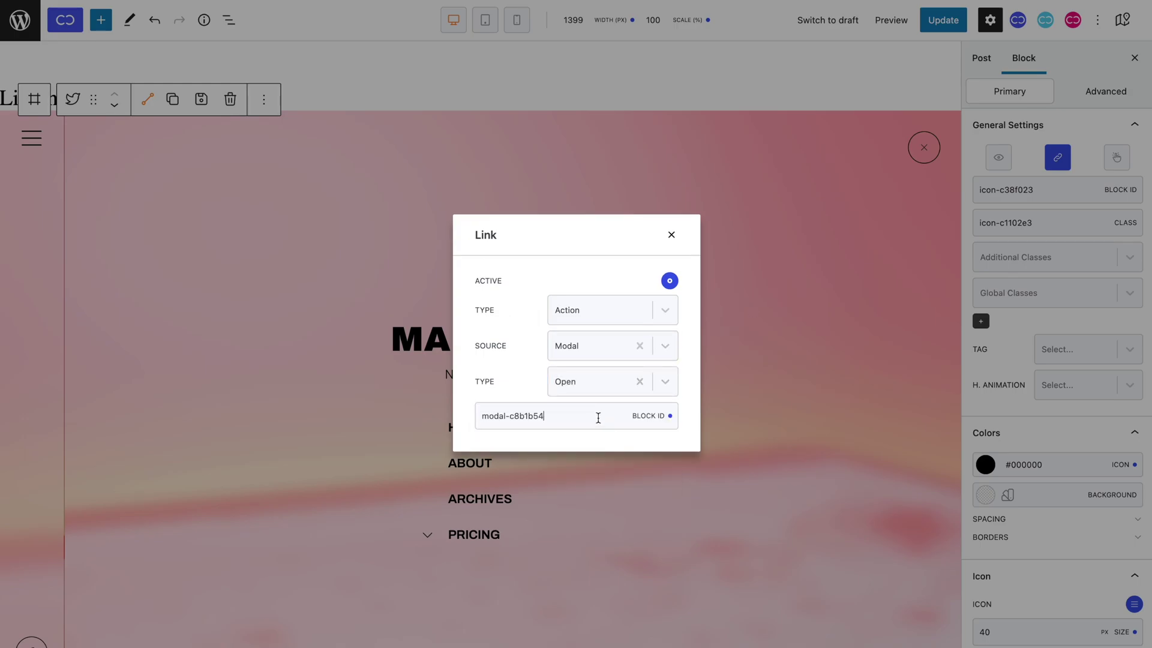
pyautogui.click(672, 236)
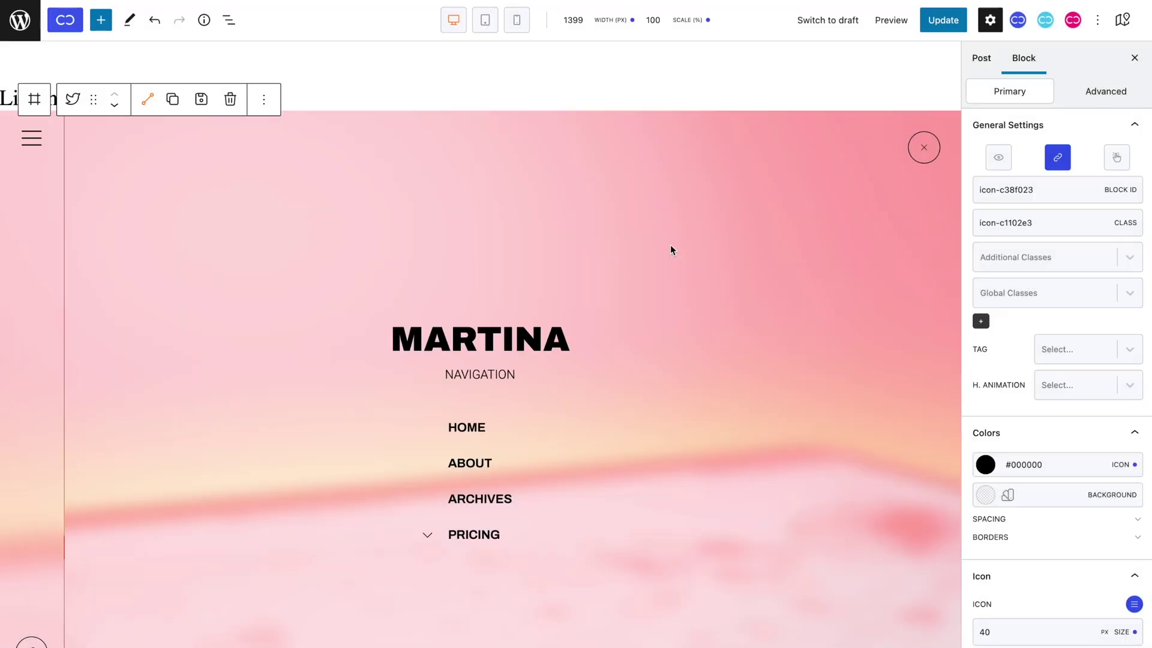
# Update the page to store the hamburger icon's Modal Open link.
pyautogui.click(939, 20)
# Give the overlay's close icon a Modal Close action targeting block modal-c8b1b54.
pyautogui.click(912, 150)
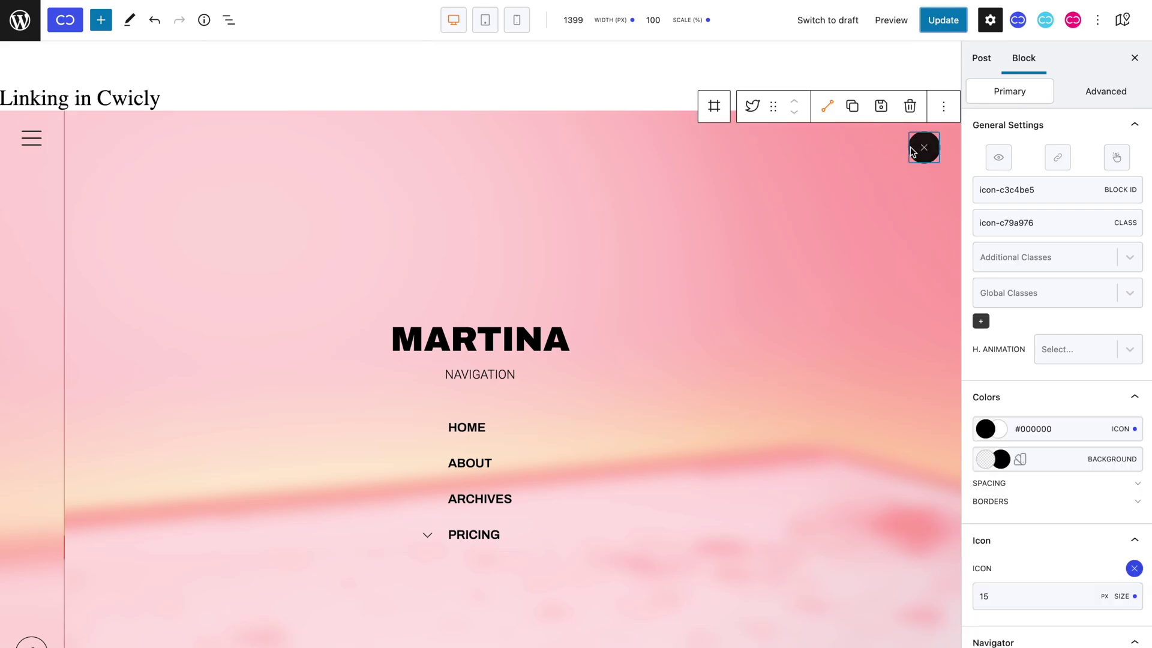
pyautogui.click(1056, 159)
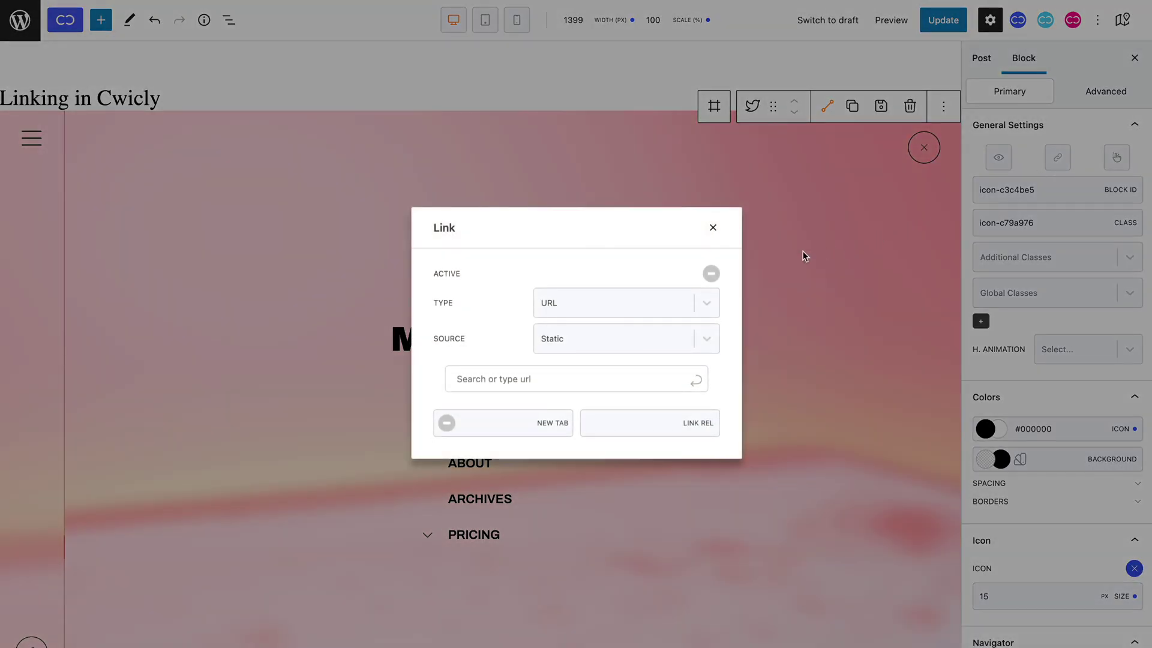
pyautogui.click(711, 274)
pyautogui.click(643, 308)
pyautogui.click(642, 360)
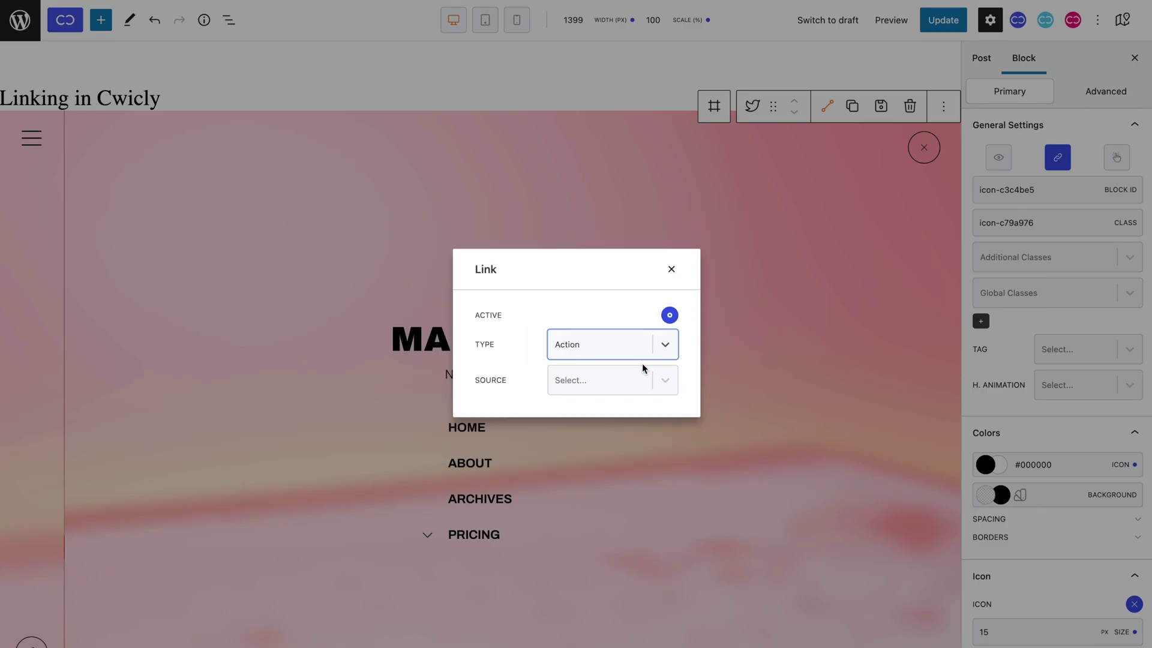
pyautogui.click(643, 375)
pyautogui.click(629, 469)
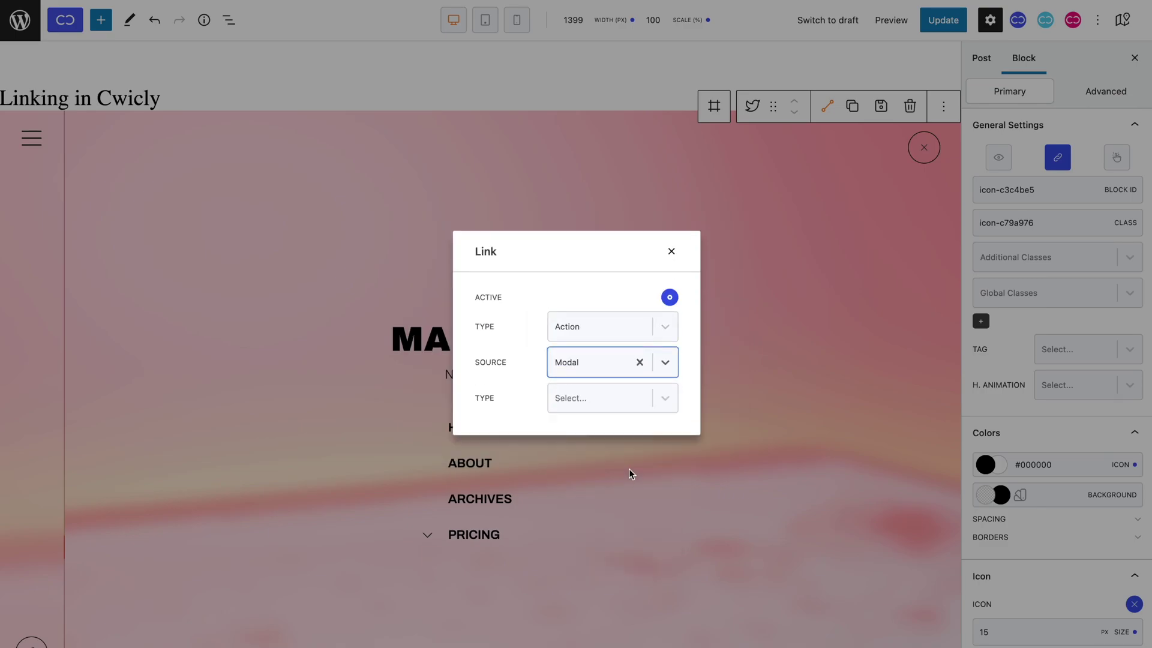
pyautogui.click(602, 403)
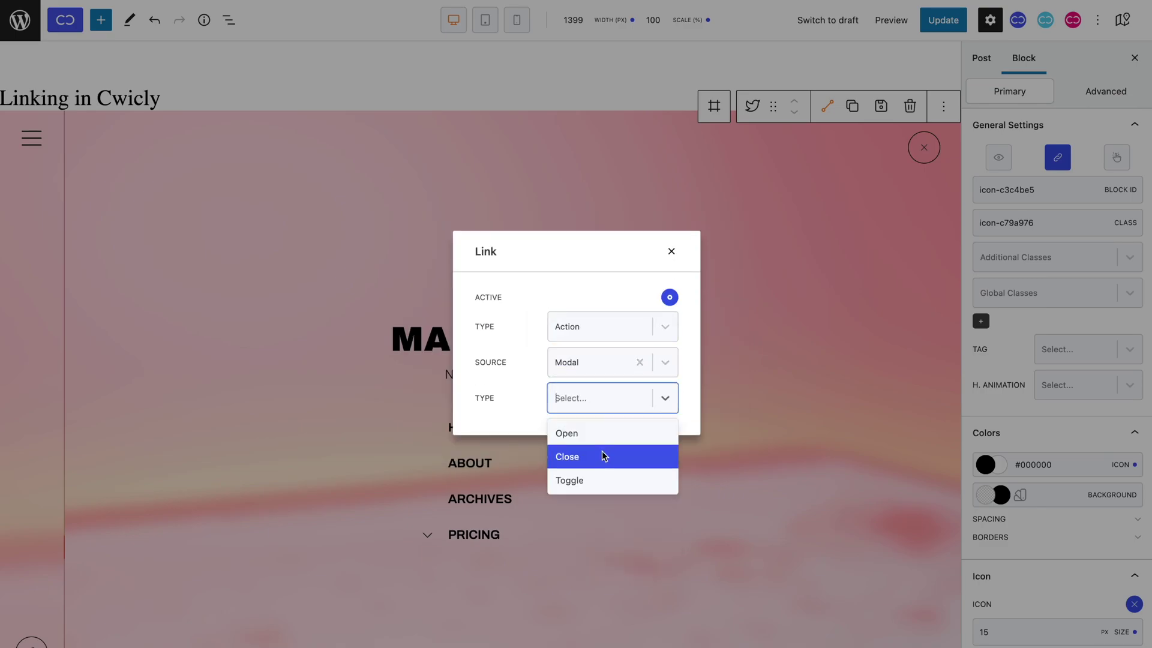
pyautogui.click(603, 457)
pyautogui.click(589, 420)
pyautogui.hotkey('ctrl', 'v')
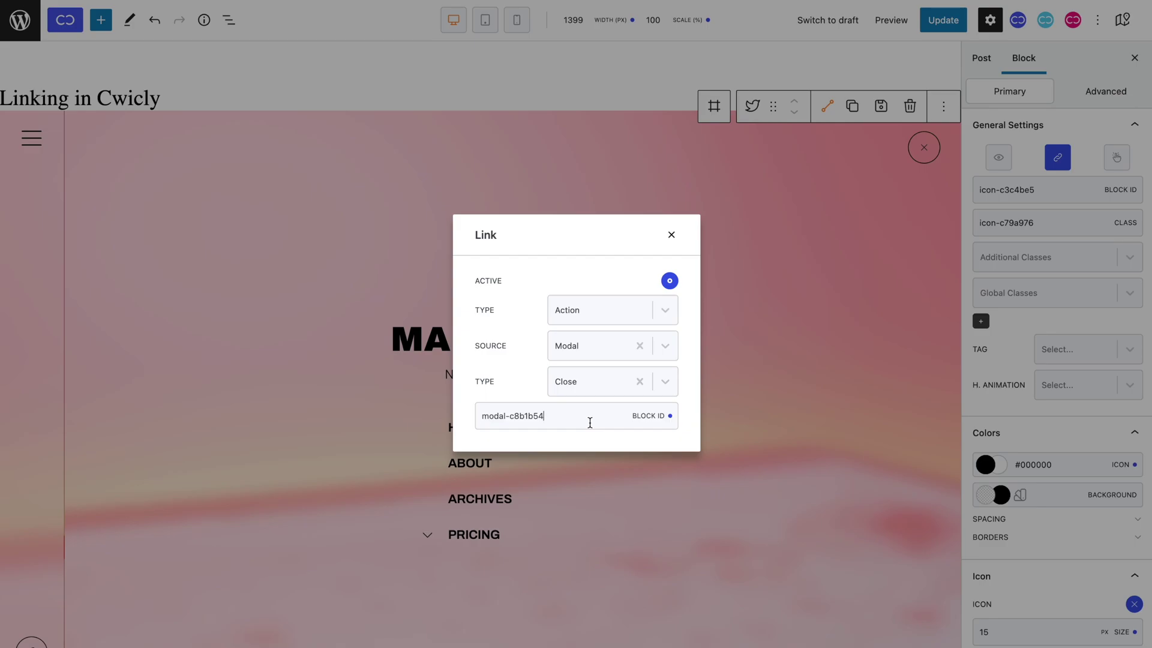
# Update the page and open the navigation overlay on the live site.
pyautogui.click(672, 235)
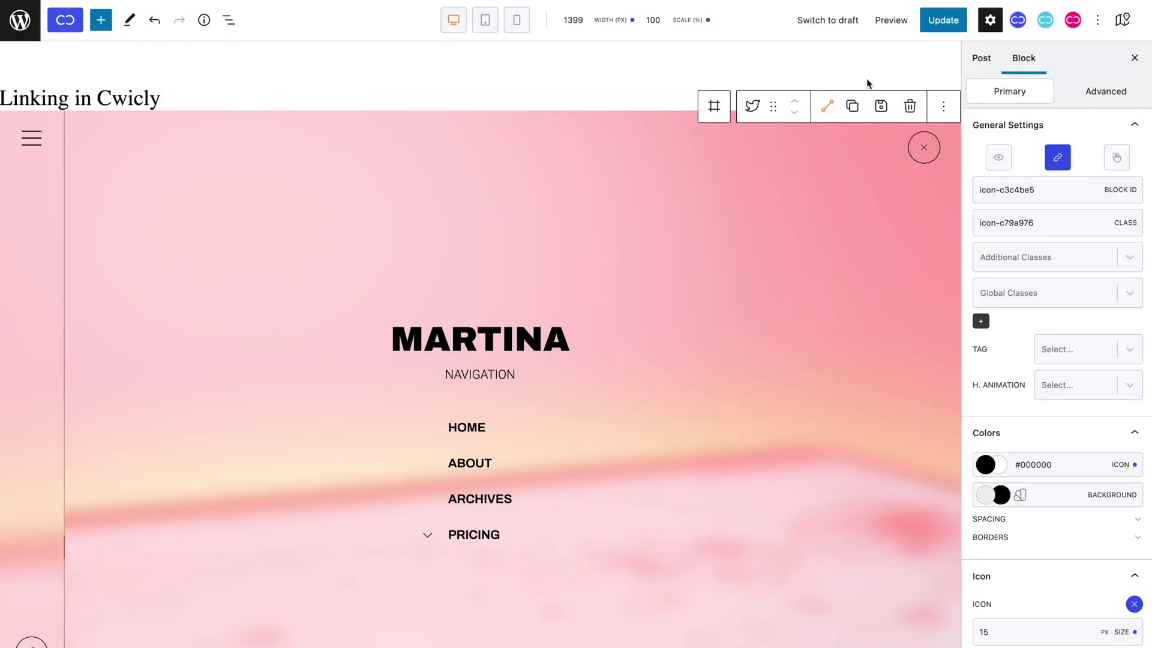
pyautogui.click(938, 30)
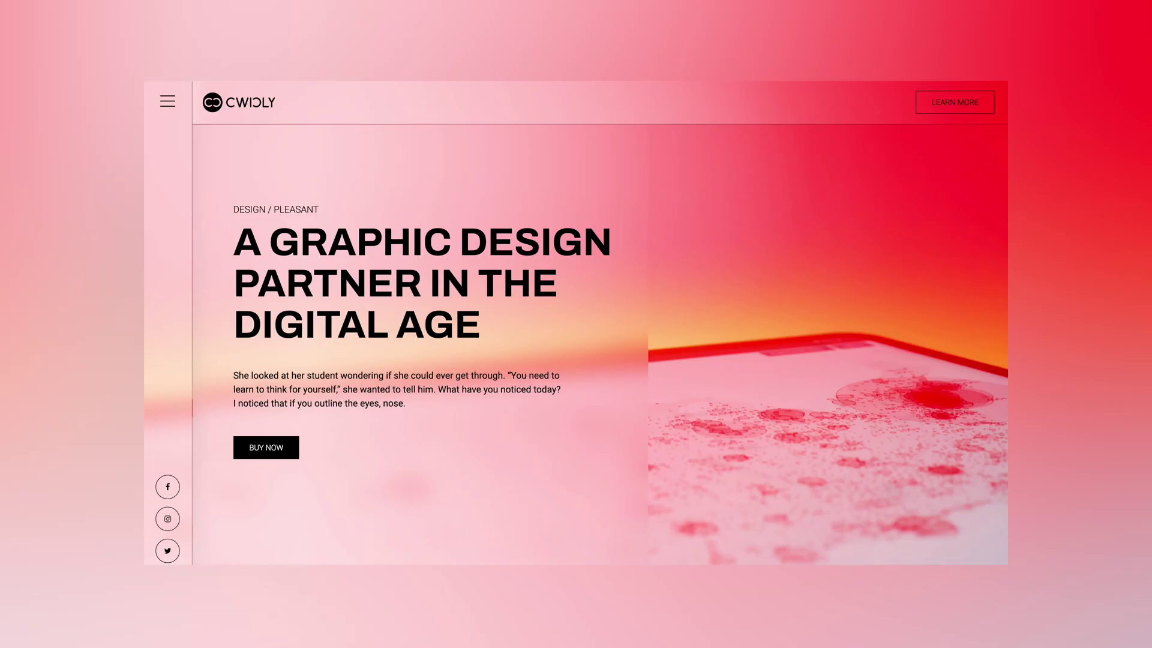
pyautogui.click(169, 101)
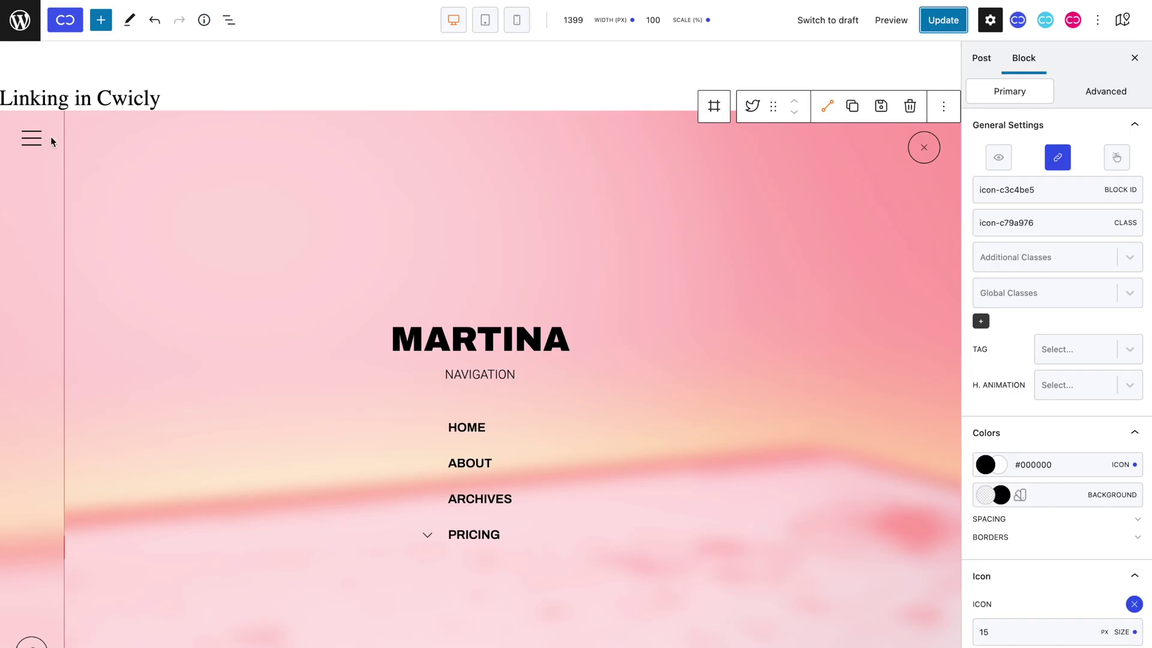
# Change the hamburger icon's modal action on modal-c8b1b54 from Open to Toggle.
pyautogui.click(42, 141)
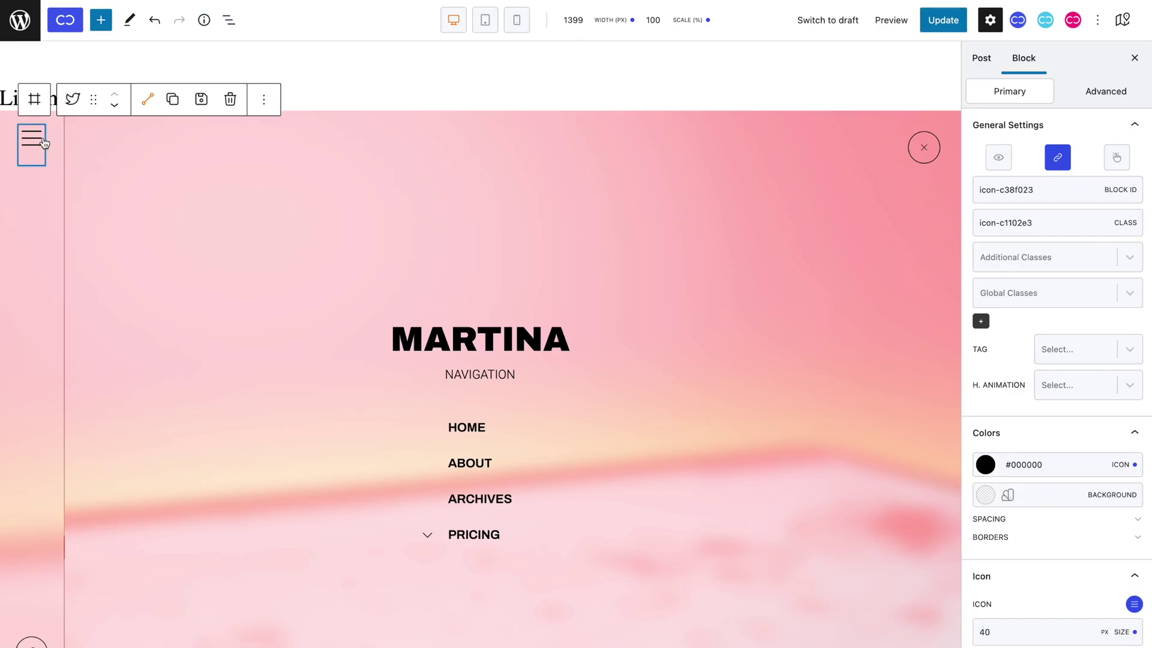
pyautogui.click(1050, 161)
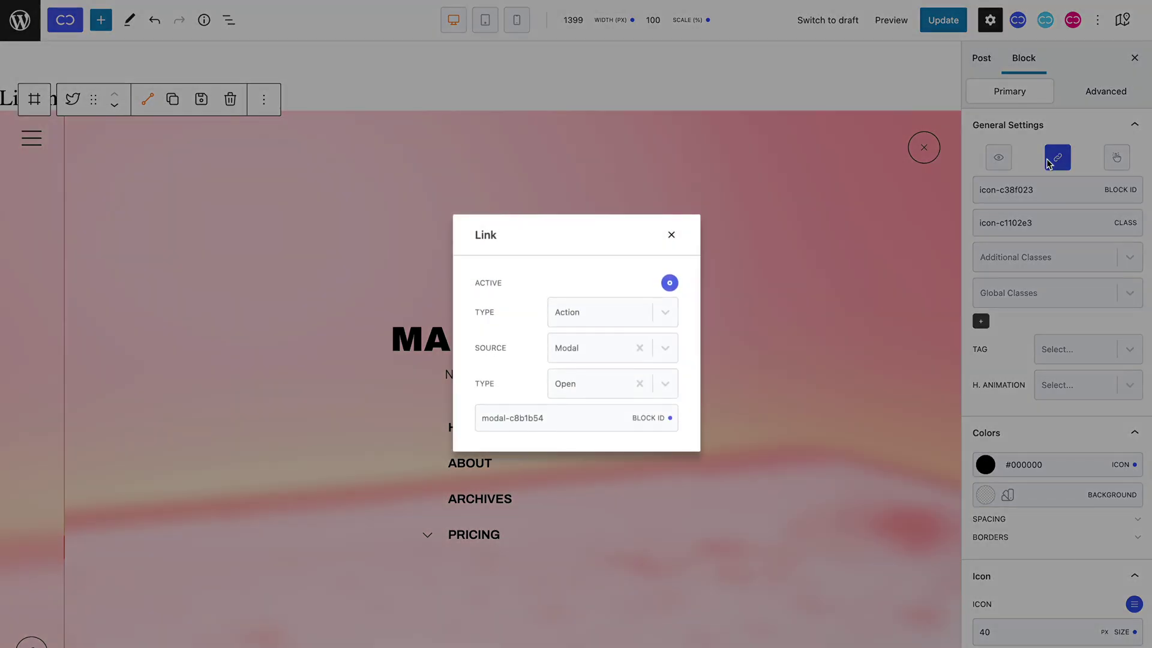
pyautogui.click(589, 381)
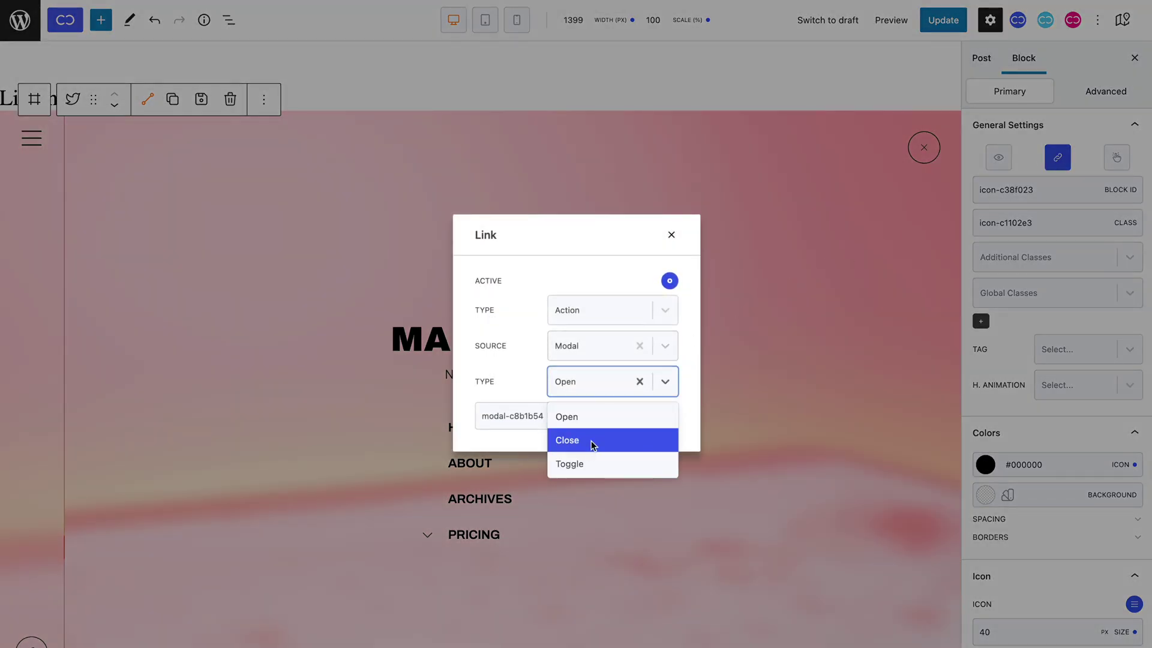
pyautogui.click(592, 461)
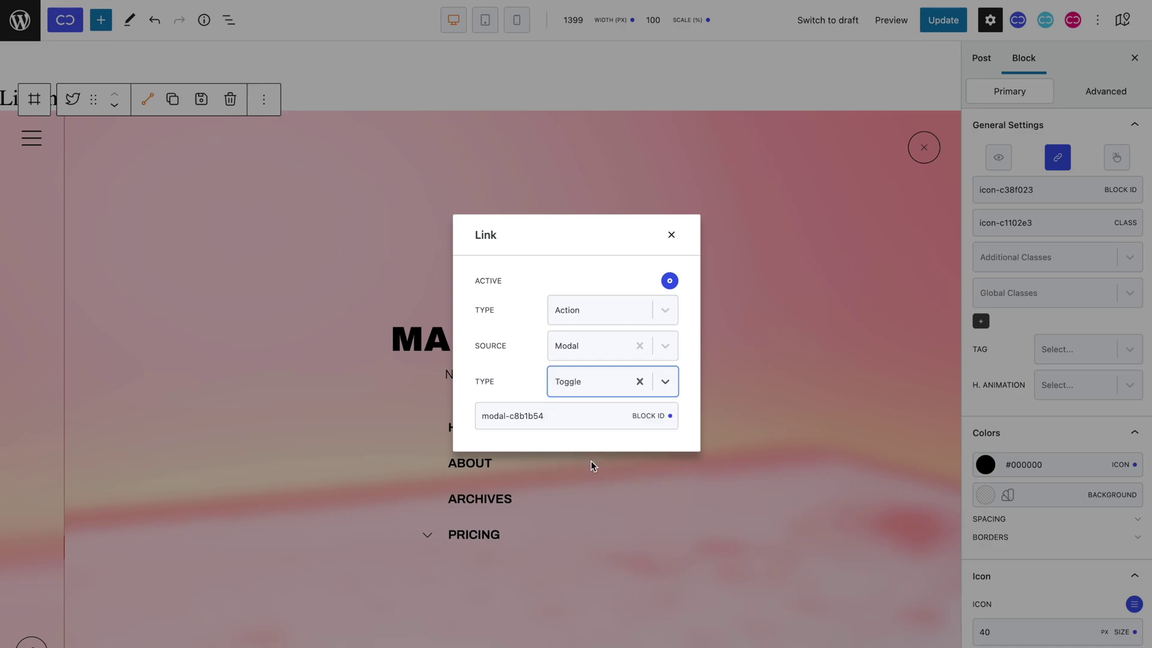
pyautogui.click(671, 235)
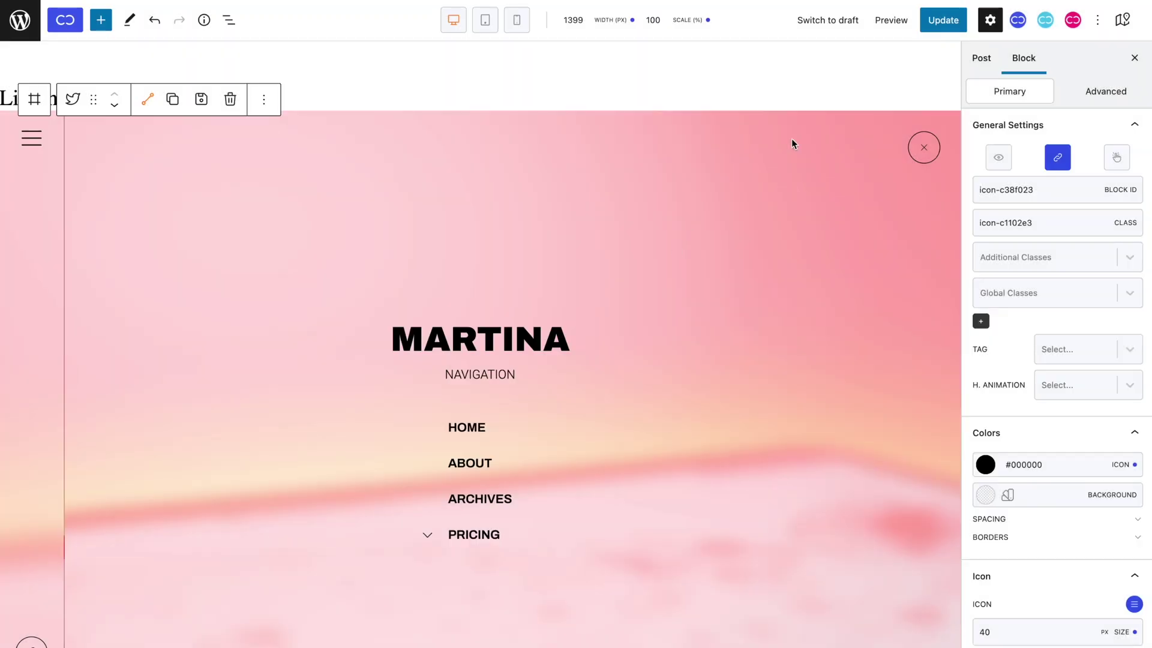
# Update the page and open the MARTINA navigation overlay from the hamburger on the live page.
pyautogui.click(943, 20)
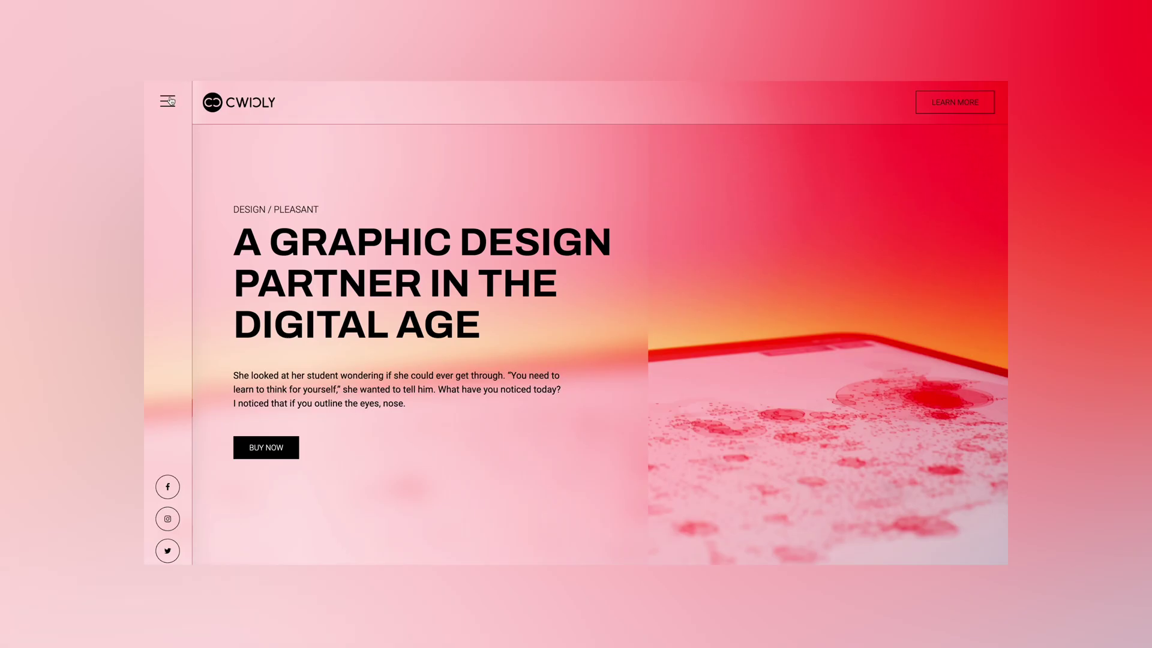
pyautogui.click(170, 100)
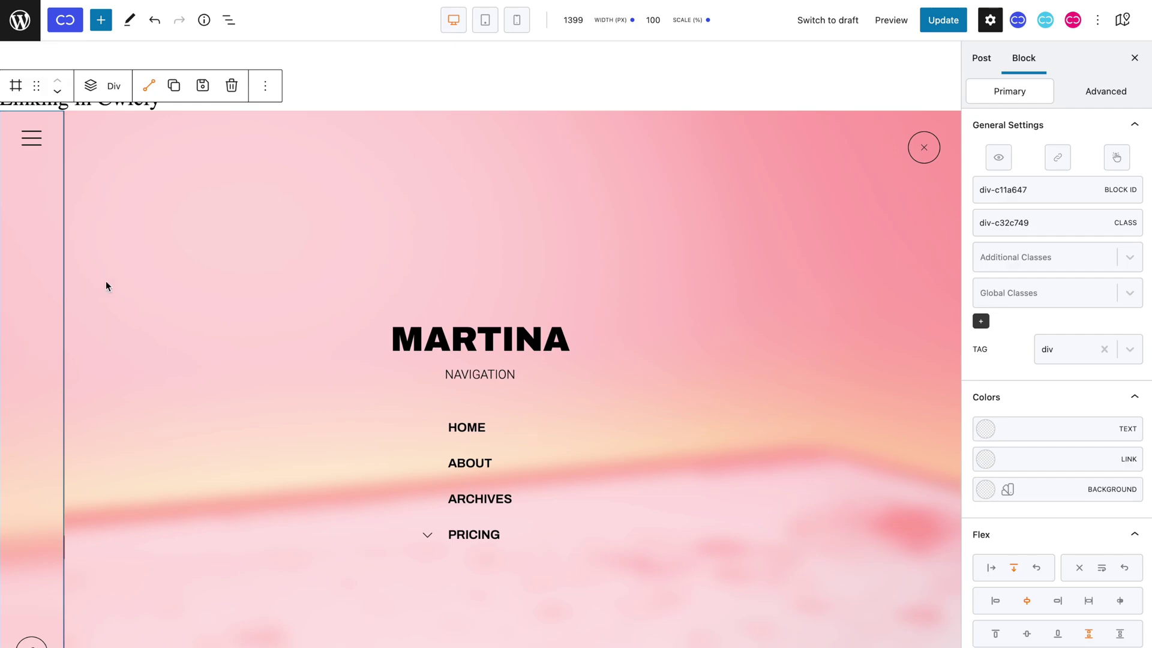
# Set the navigation modal's Advanced > Layout z-index to 1005 and update the page.
pyautogui.click(1116, 99)
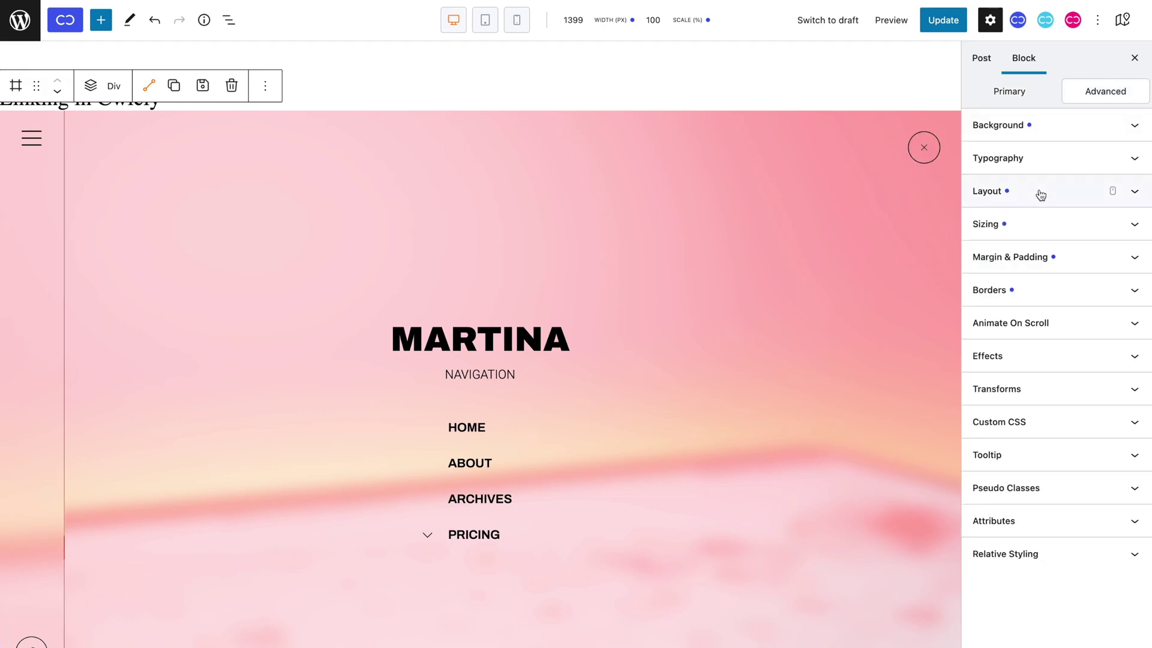
pyautogui.click(1041, 195)
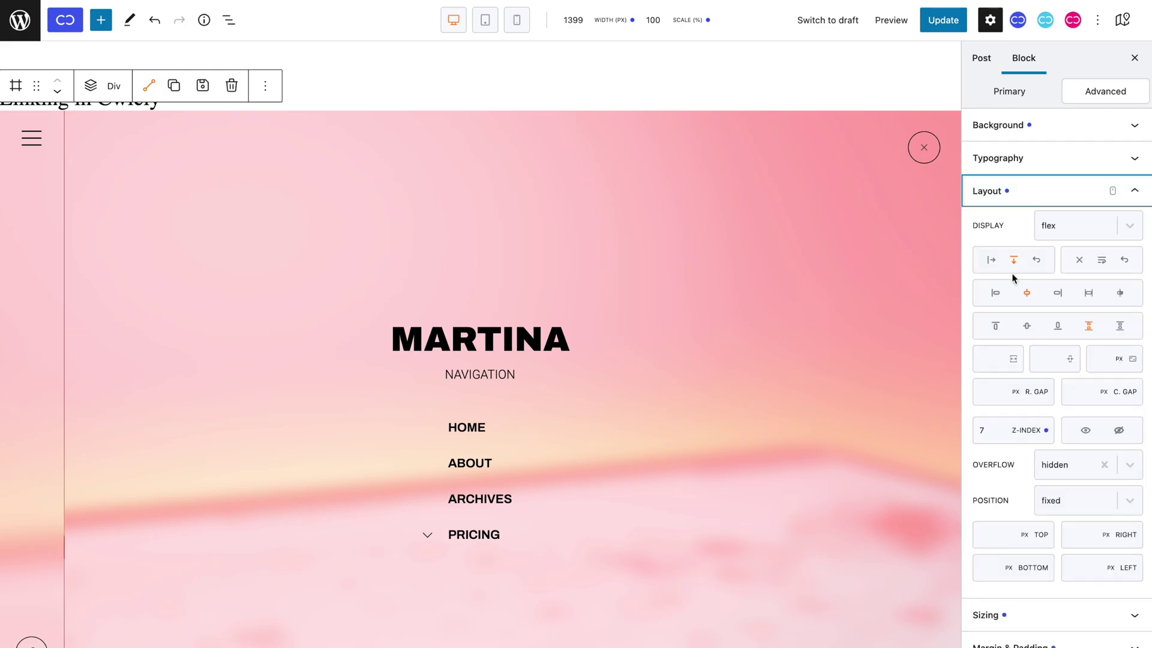
pyautogui.doubleClick(901, 390)
pyautogui.write('1005')
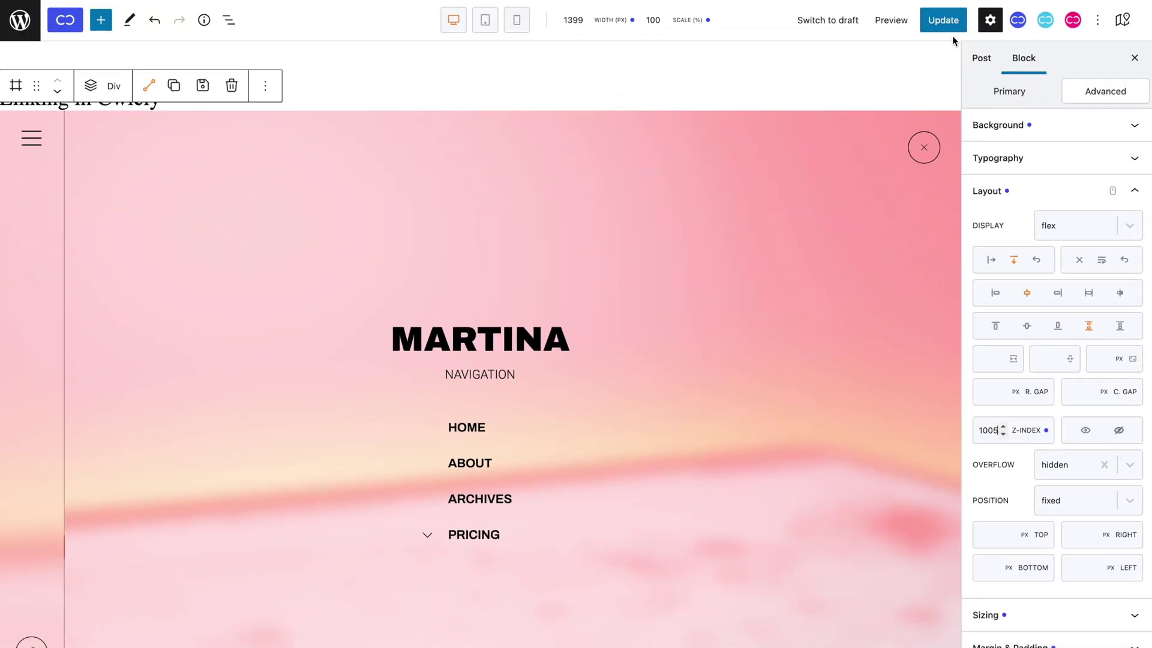
pyautogui.click(954, 18)
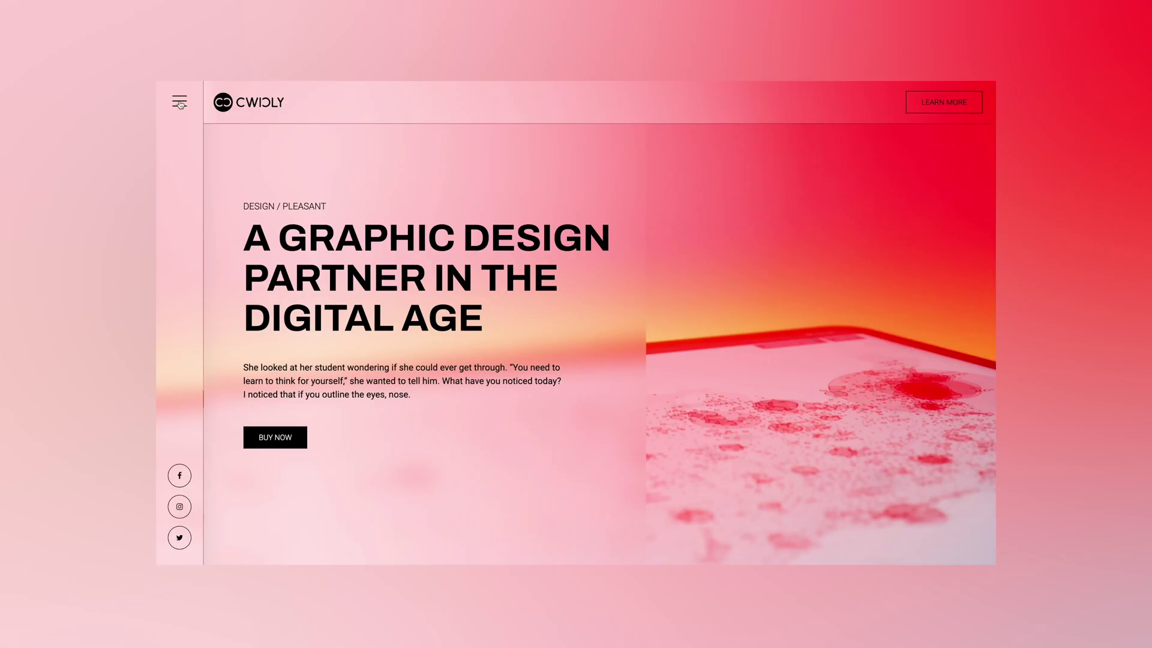
# Open the navigation overlay from the hamburger on the live page, then close it again.
pyautogui.click(179, 103)
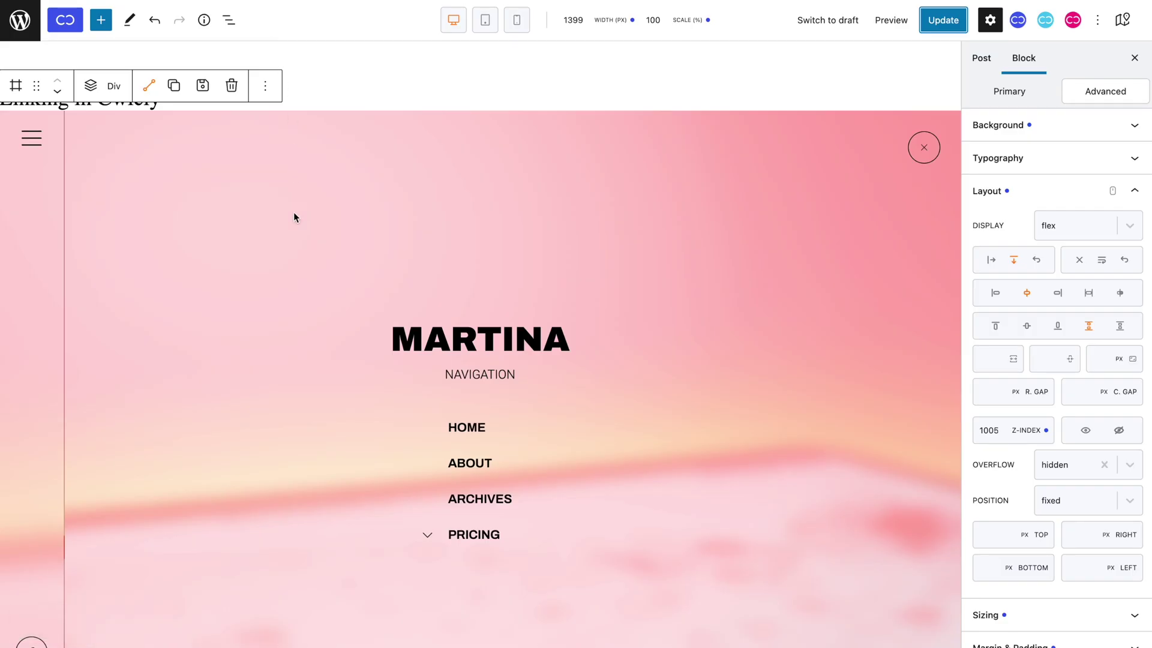
pyautogui.click(294, 213)
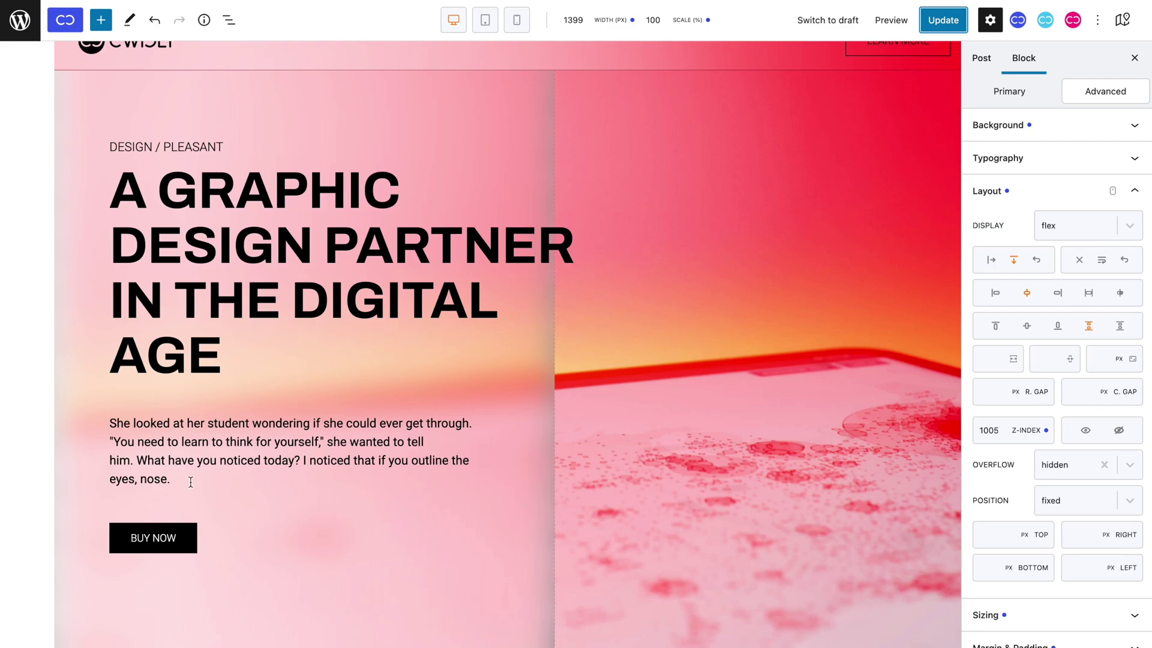
# Give the BUY NOW button a Contact link action of type Email.
pyautogui.click(174, 534)
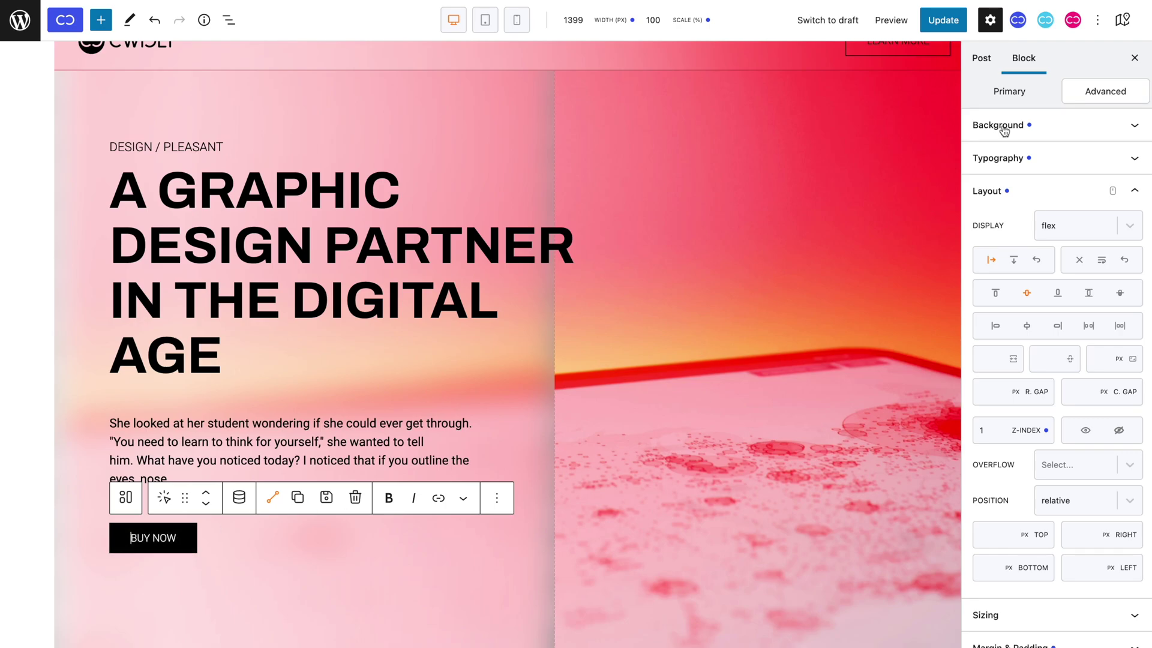
pyautogui.click(1023, 105)
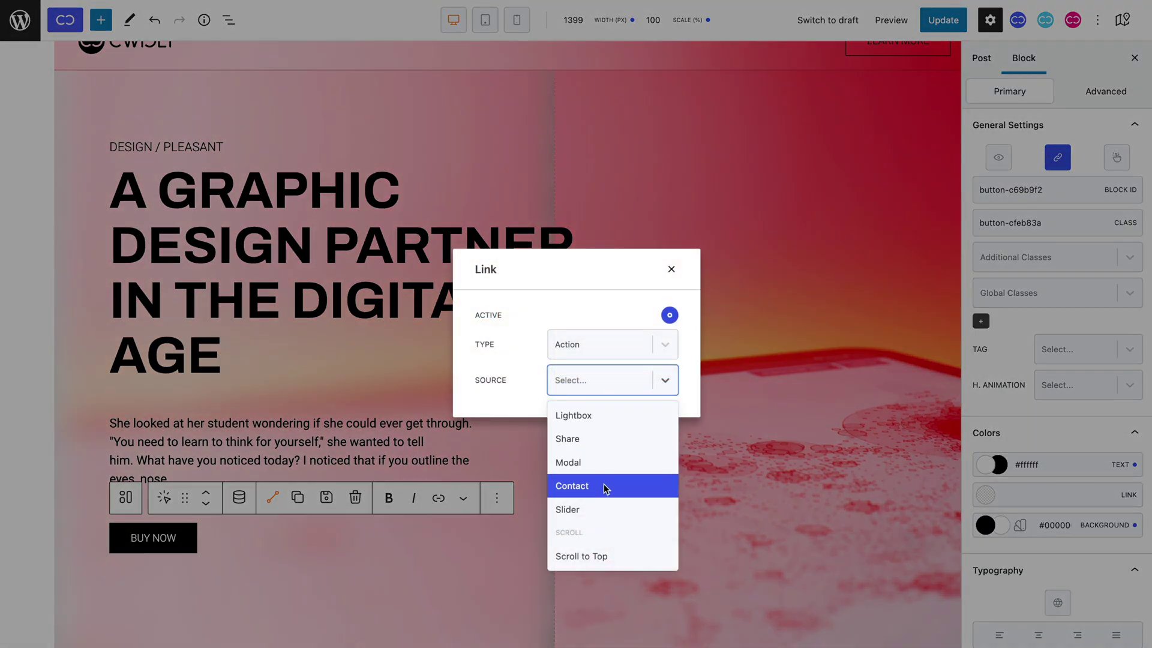
pyautogui.click(604, 483)
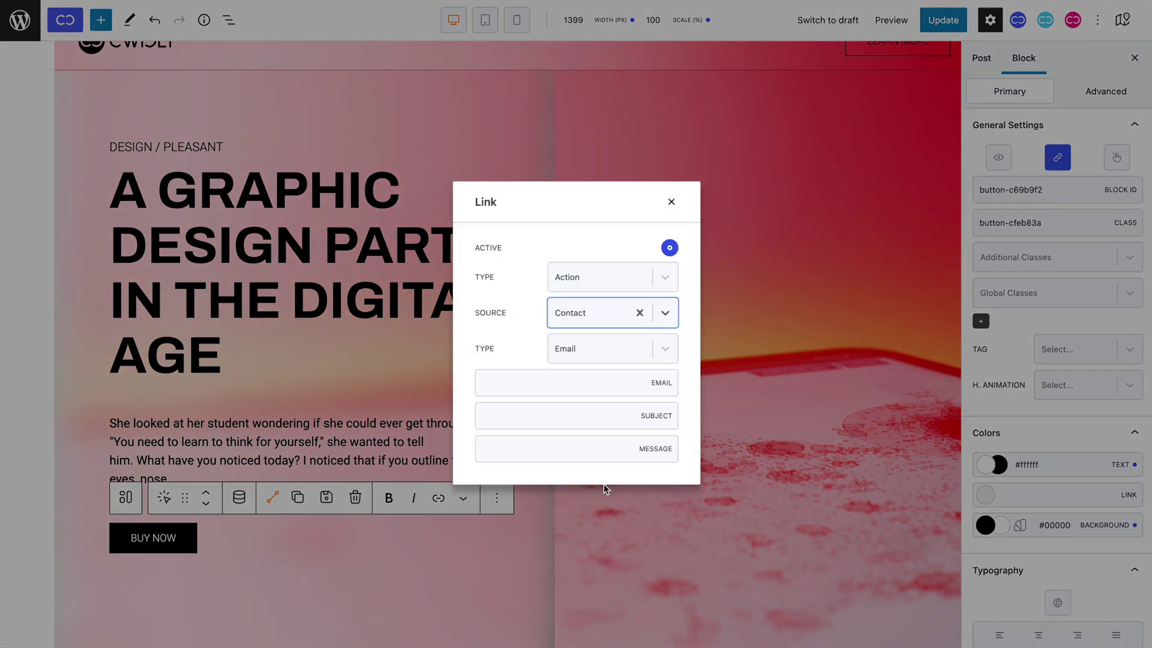
pyautogui.click(596, 348)
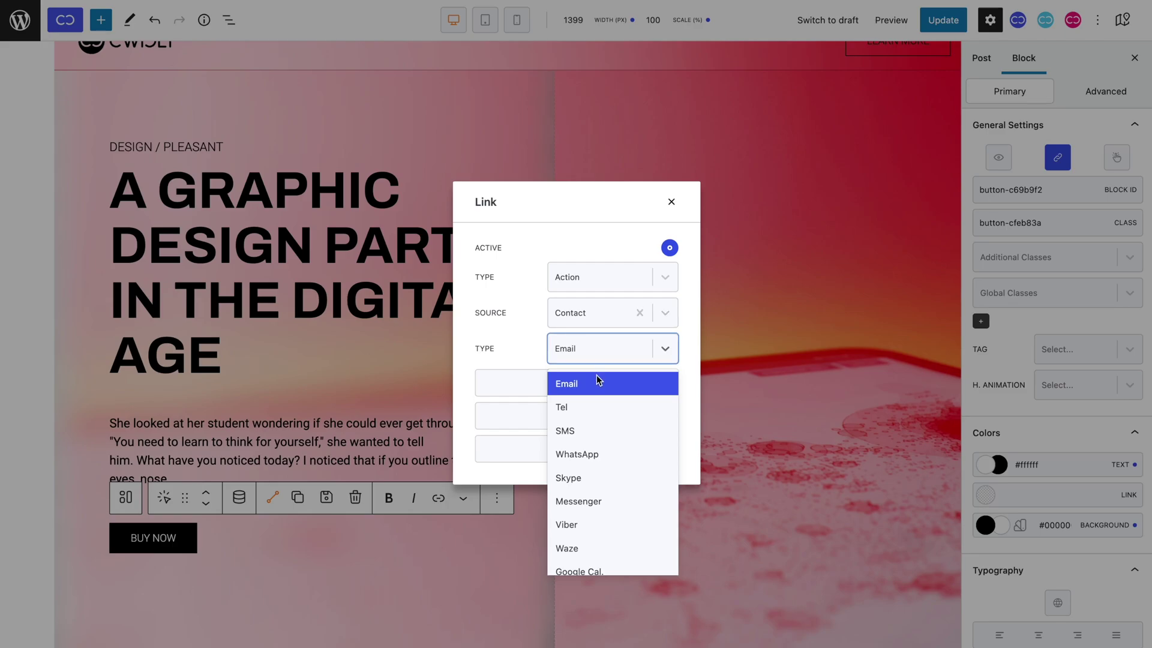
pyautogui.scroll(-2, 598, 379)
pyautogui.scroll(2, 598, 379)
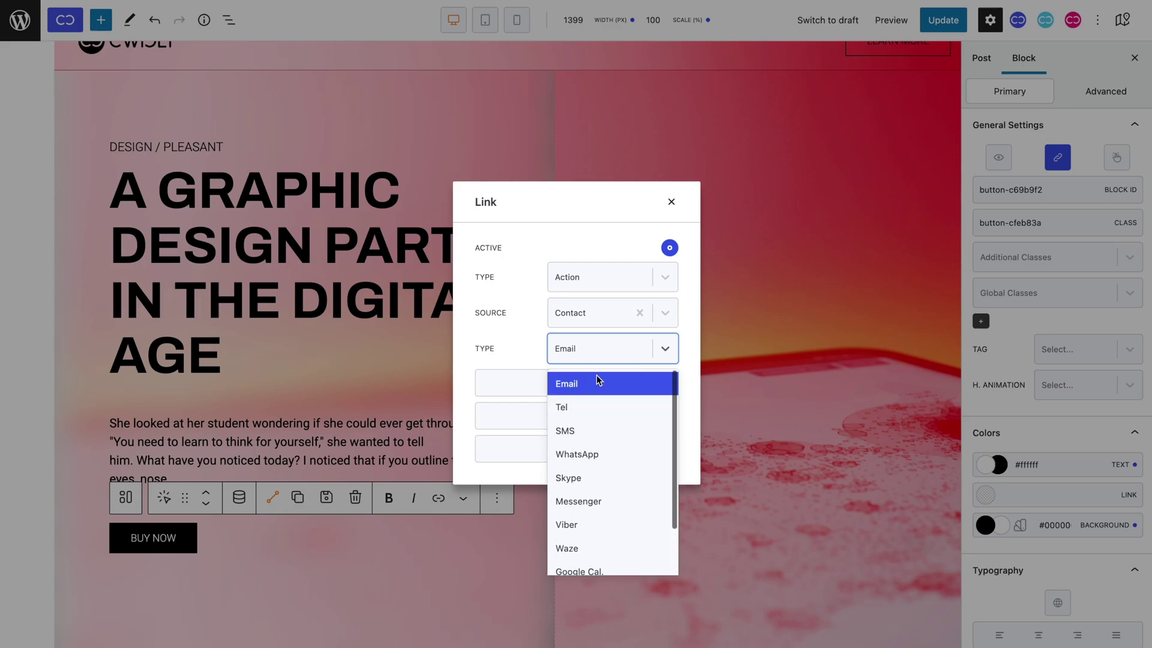
pyautogui.click(598, 383)
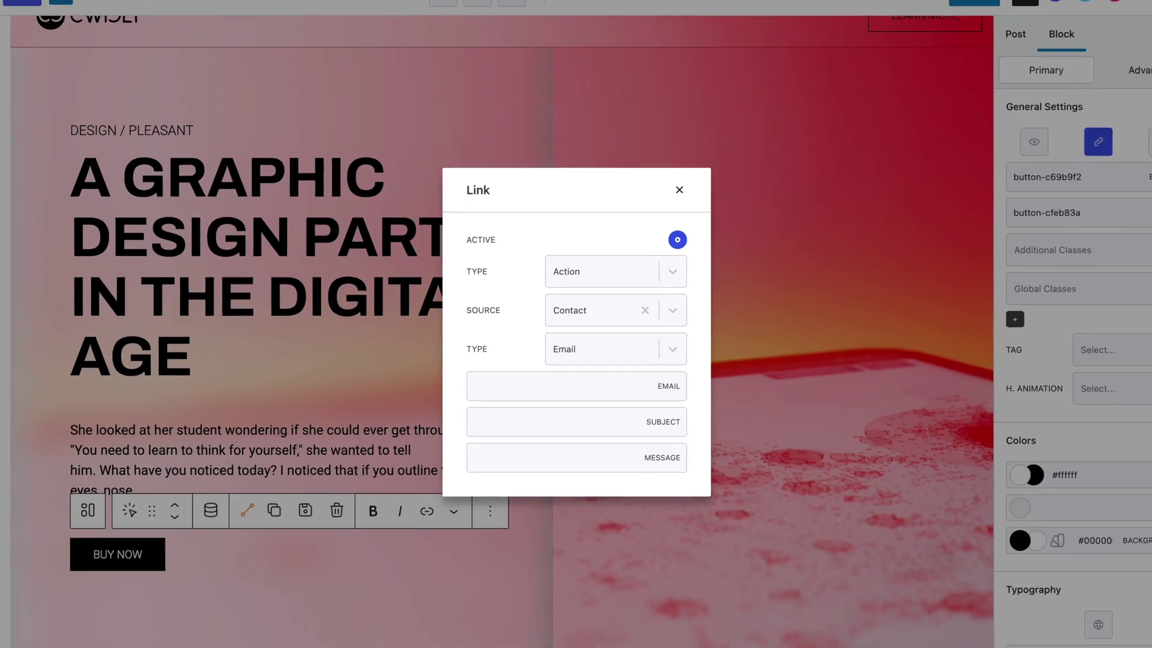
# Fill in the support email address, subject 'Hello' and message 'This is a test'.
pyautogui.click(600, 421)
pyautogui.write('Hello')
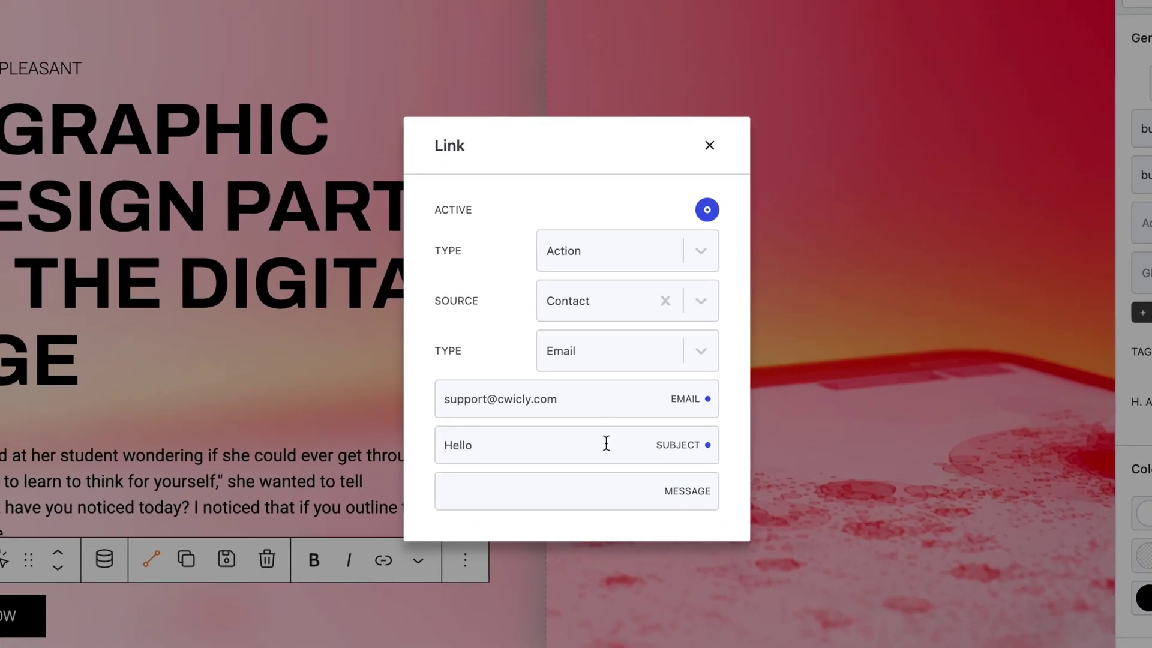
pyautogui.click(600, 488)
pyautogui.write('This is a test')
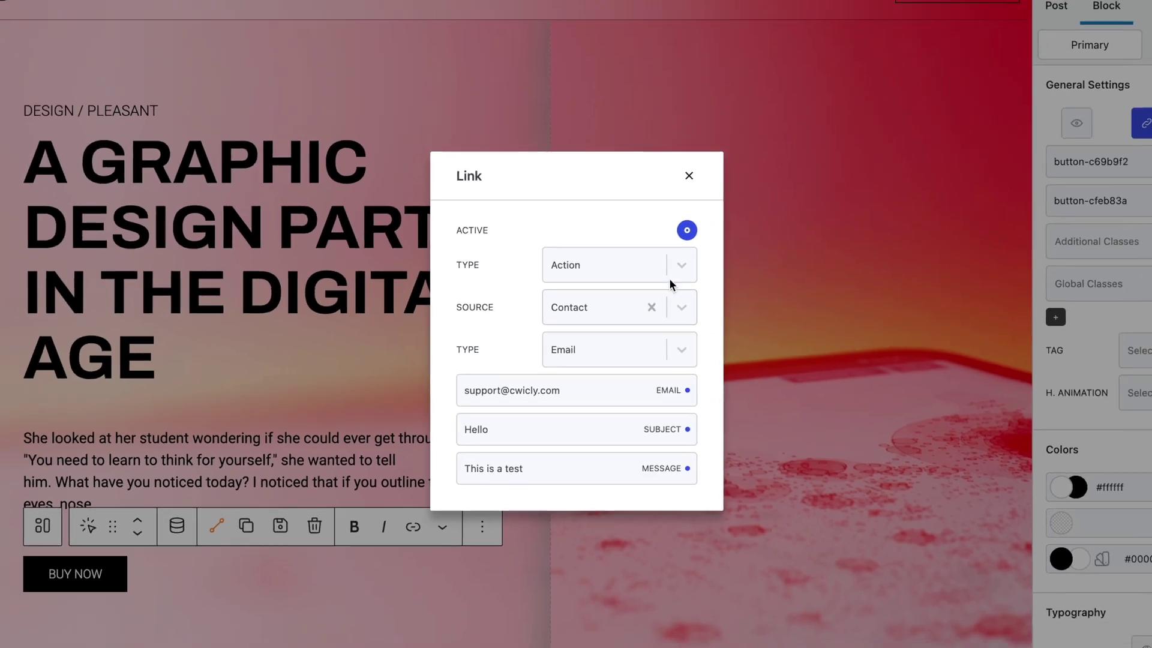
pyautogui.click(688, 177)
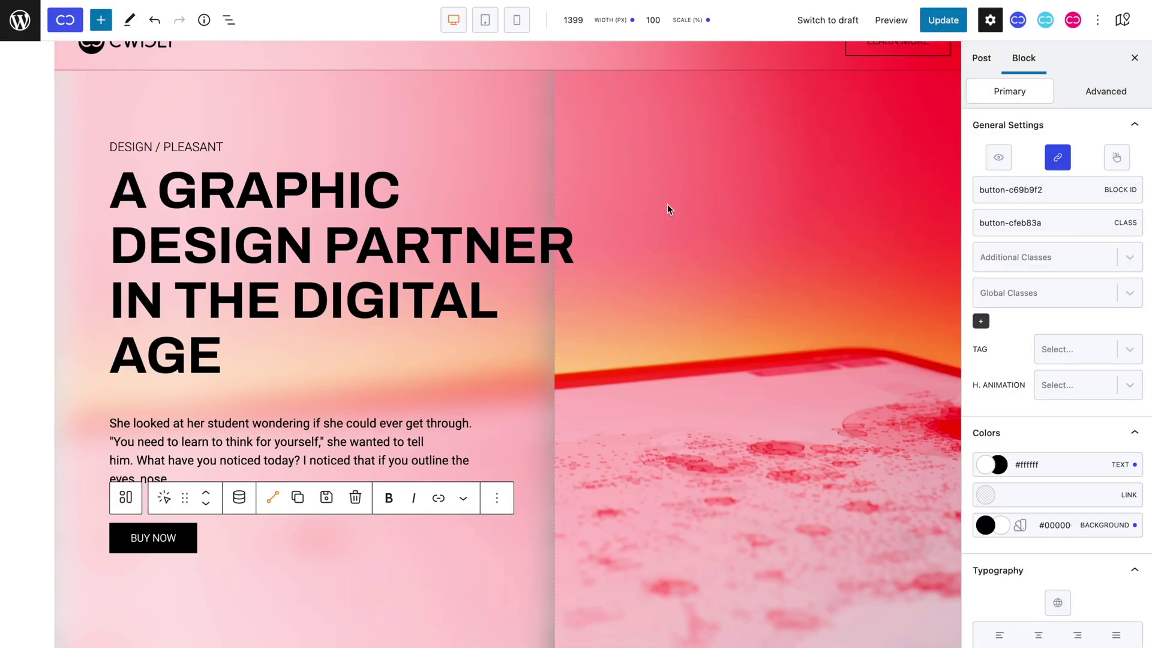
# Update the page, test the Mail draft, then reopen BUY NOW's link settings.
pyautogui.click(941, 22)
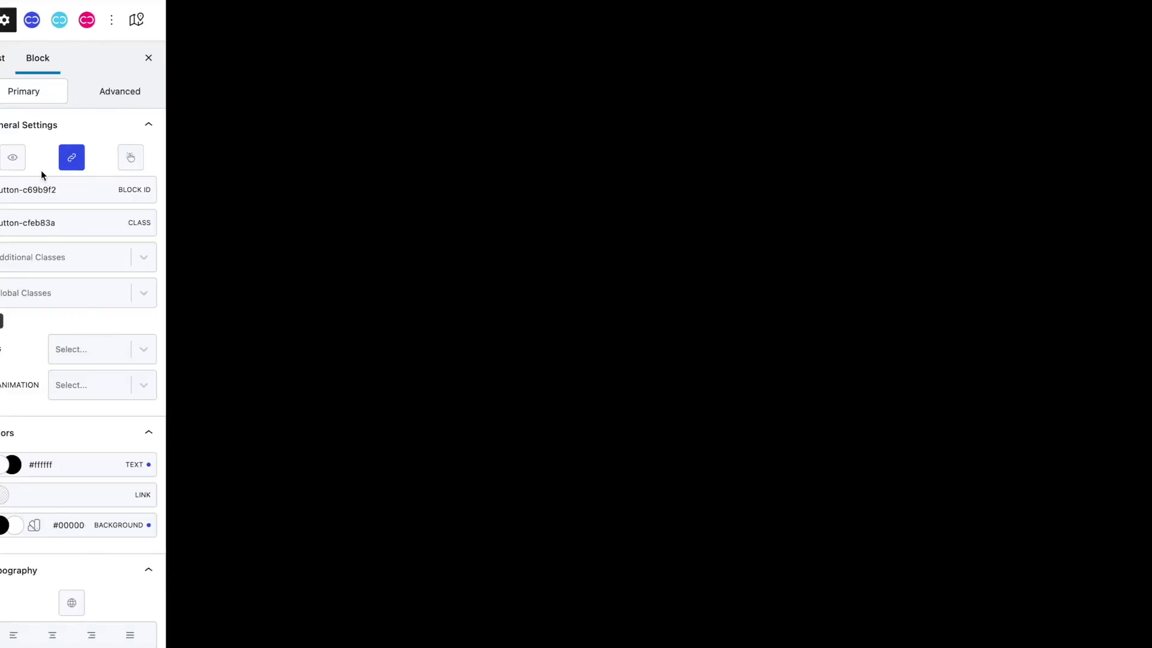
pyautogui.click(1058, 159)
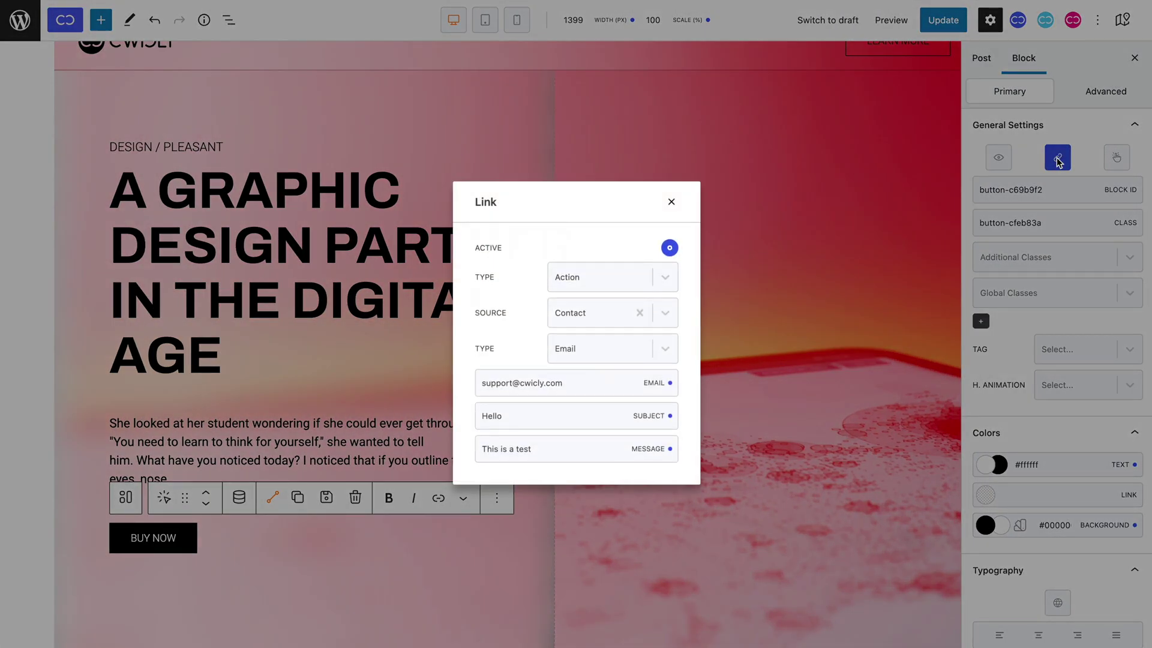
# Switch BUY NOW's link action source from Contact to Slider, leaving the slider action unset.
pyautogui.click(596, 325)
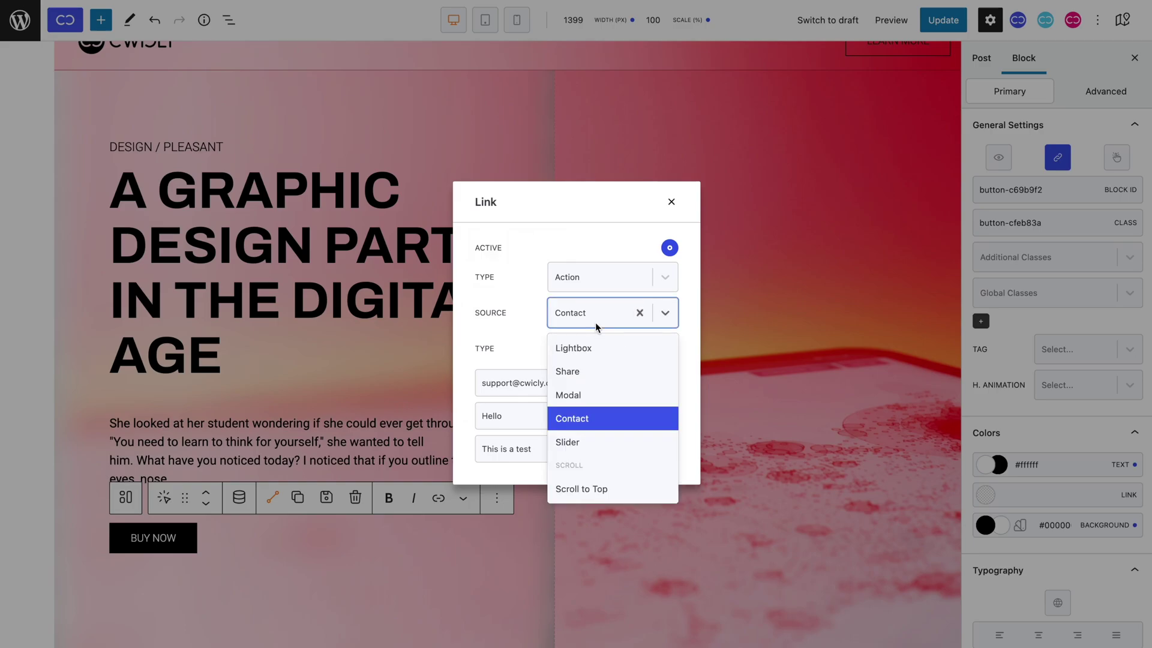
pyautogui.click(598, 443)
pyautogui.click(605, 389)
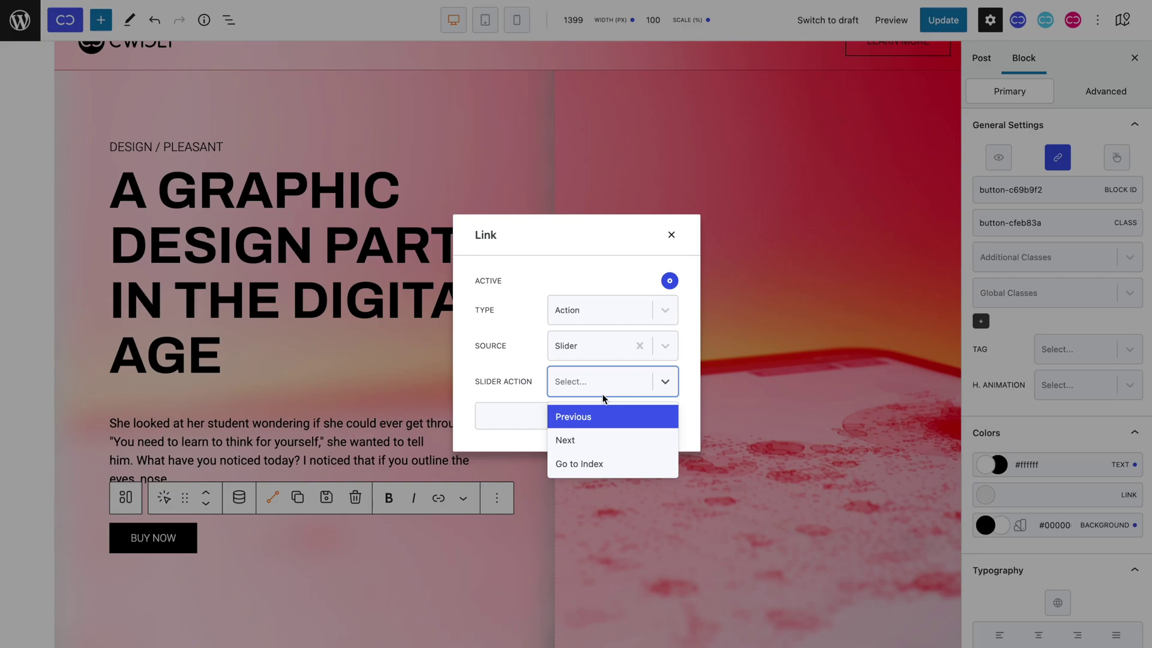
pyautogui.click(603, 397)
# Select the testimonials Slider block from its card and copy its block ID slider-c9d95b6.
pyautogui.click(672, 234)
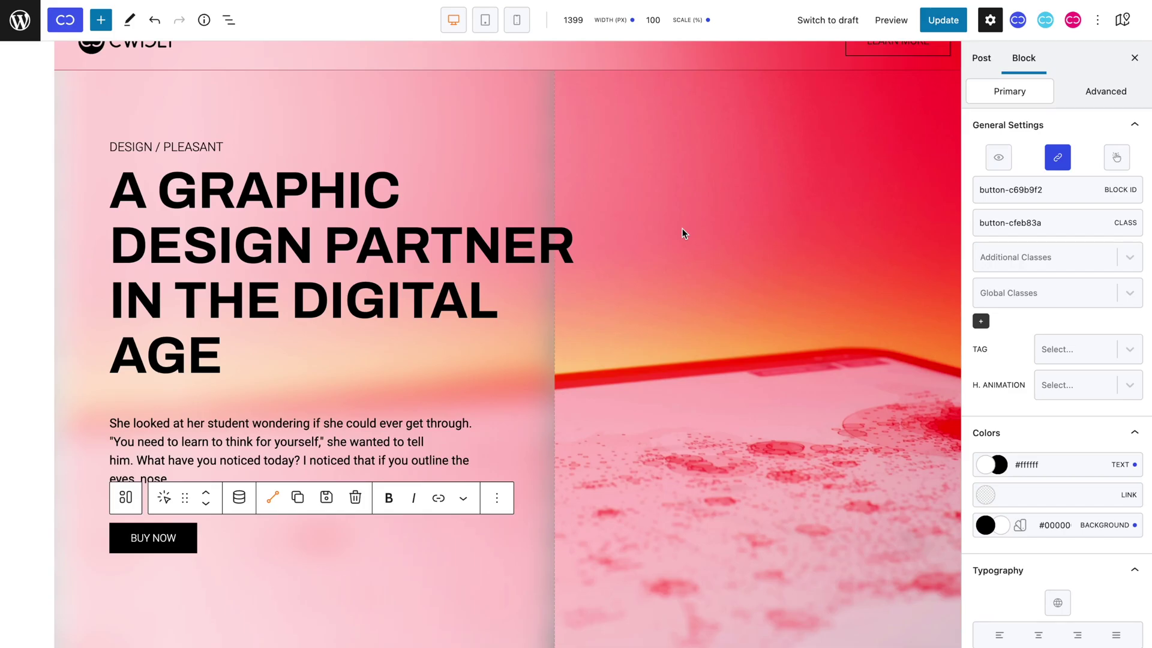
pyautogui.scroll(-20, 682, 233)
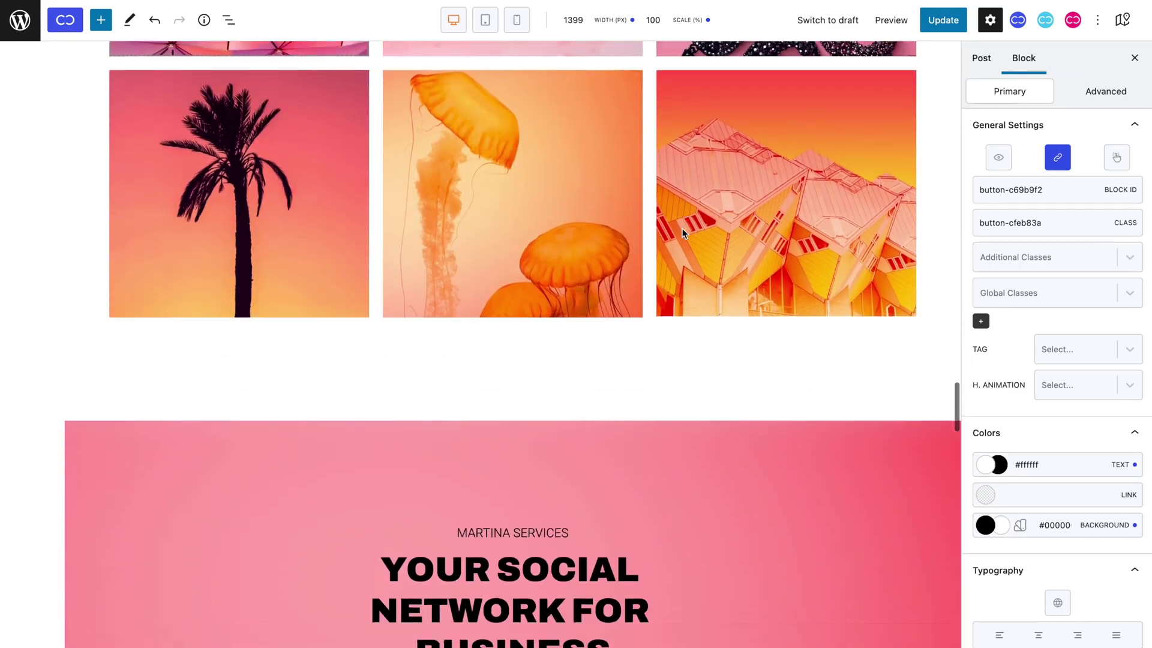
pyautogui.scroll(-20, 682, 233)
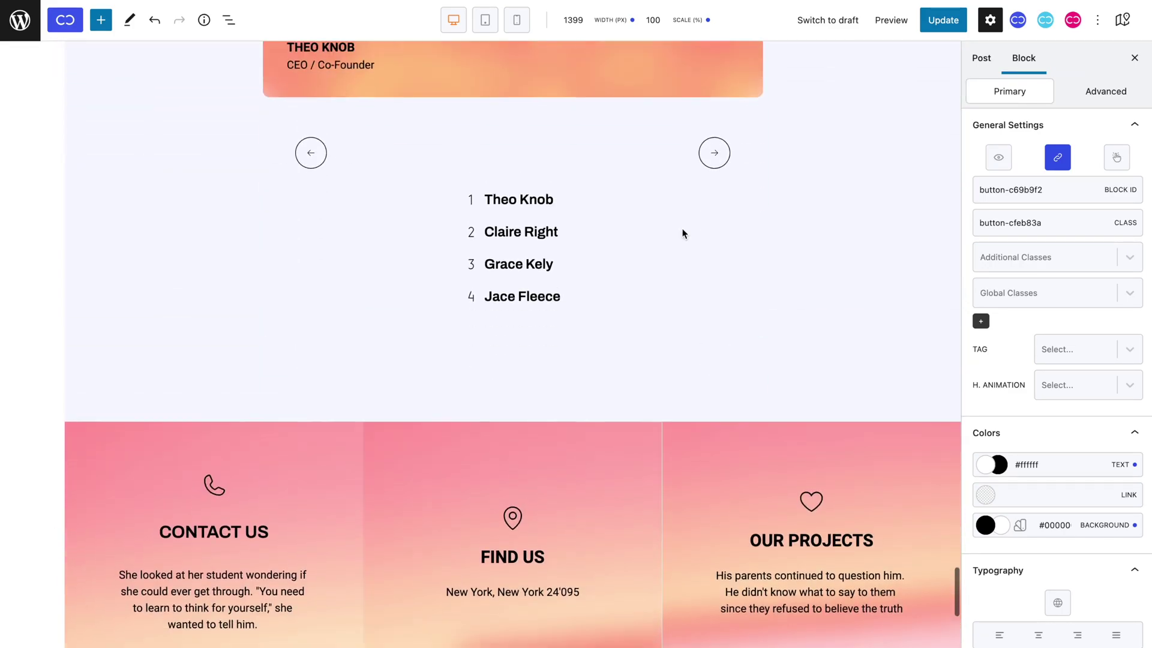
pyautogui.scroll(7, 682, 233)
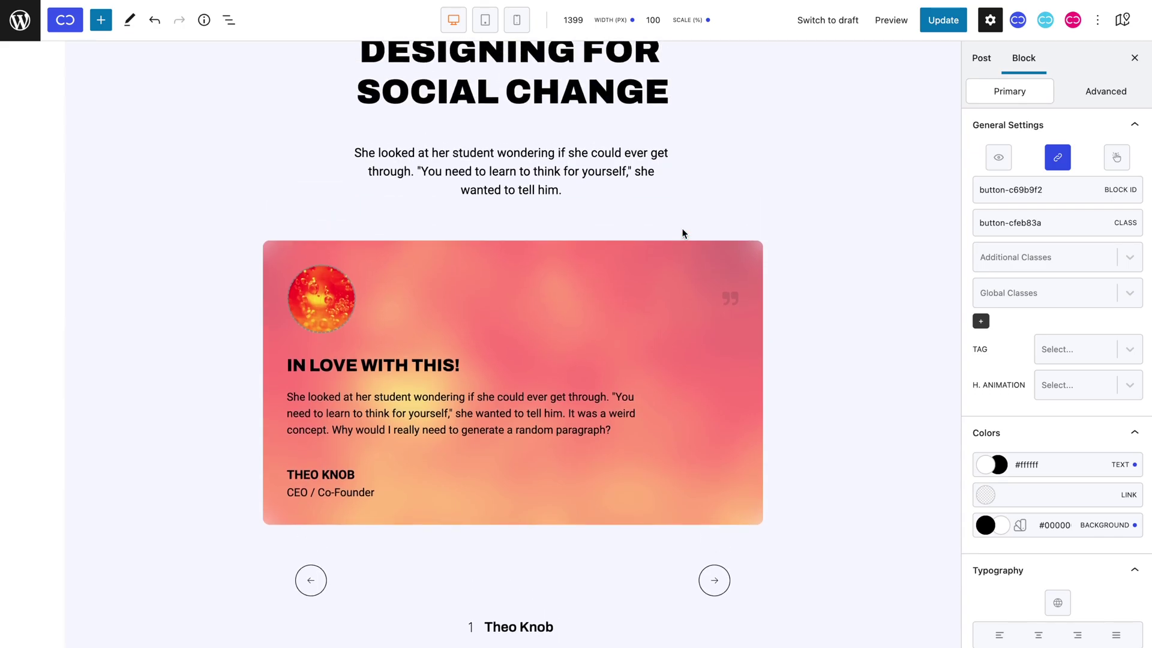
pyautogui.click(679, 256)
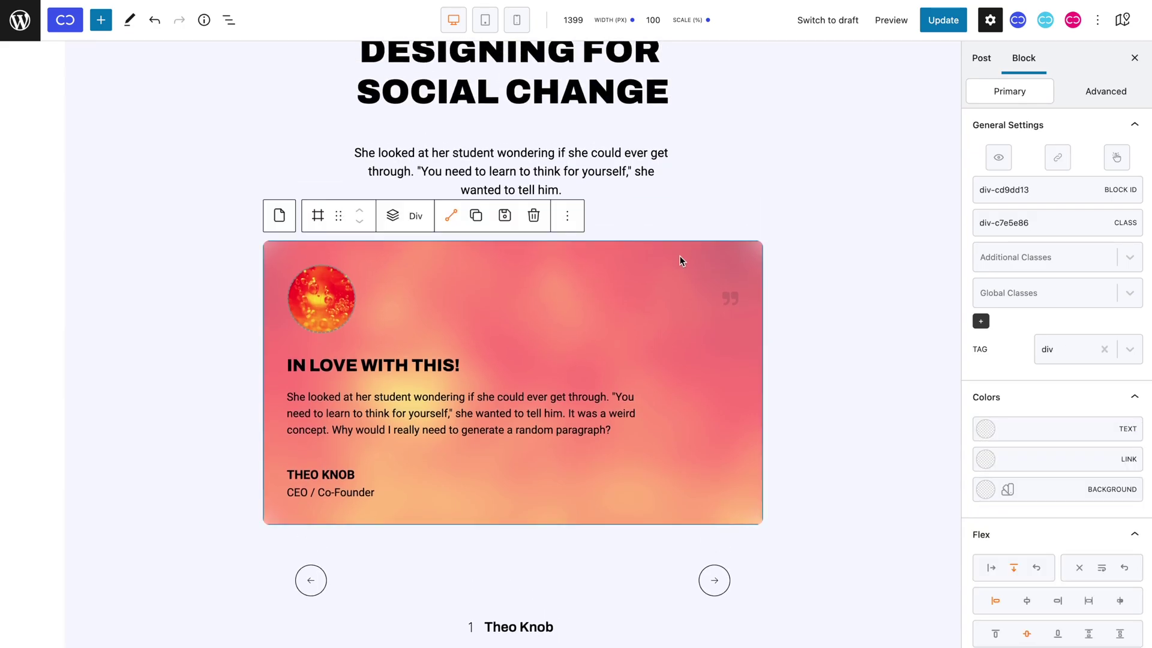
pyautogui.click(278, 216)
pyautogui.click(126, 216)
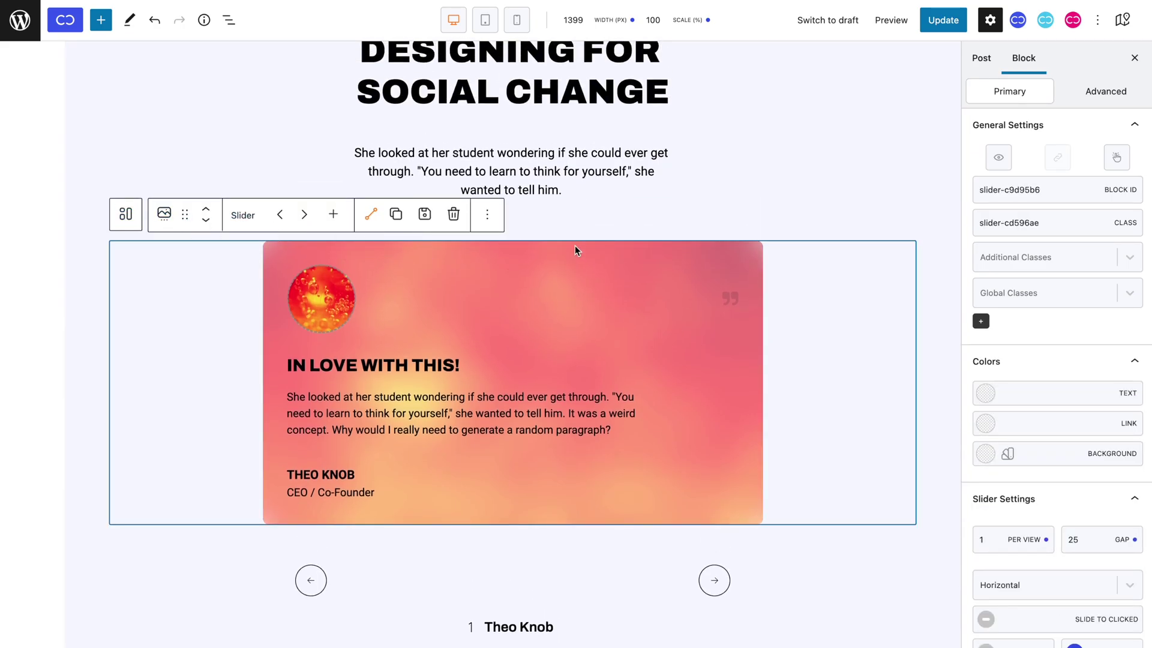
pyautogui.moveTo(981, 190); pyautogui.dragTo(1042, 190)
pyautogui.hotkey('ctrl', 'c')
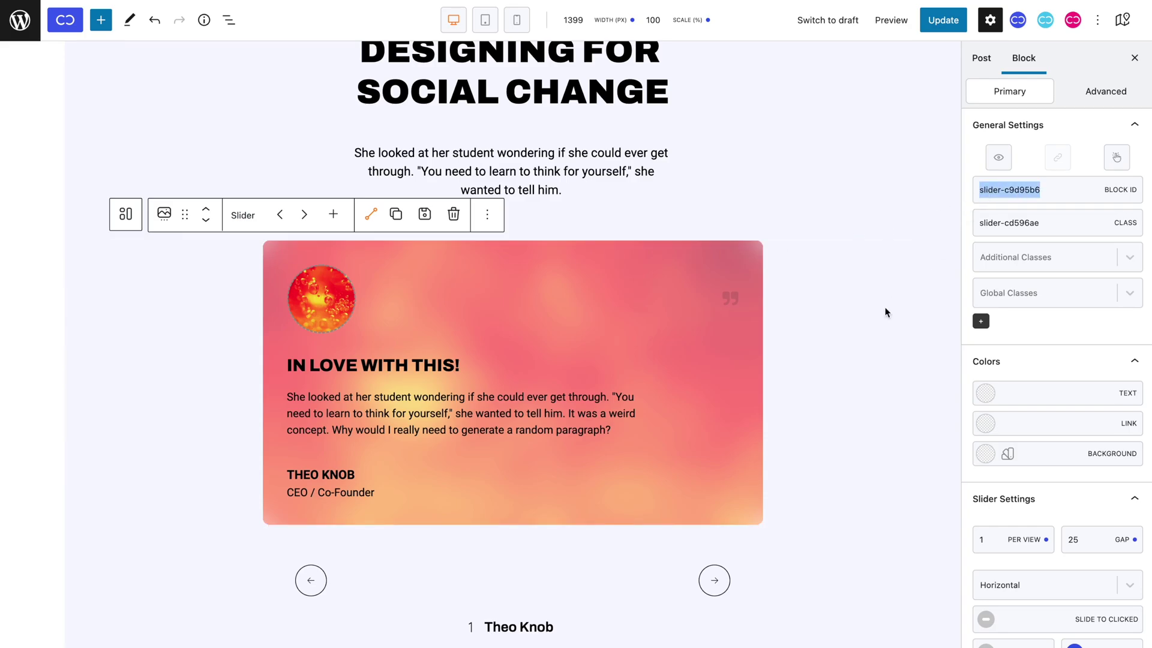
pyautogui.scroll(-1, 824, 368)
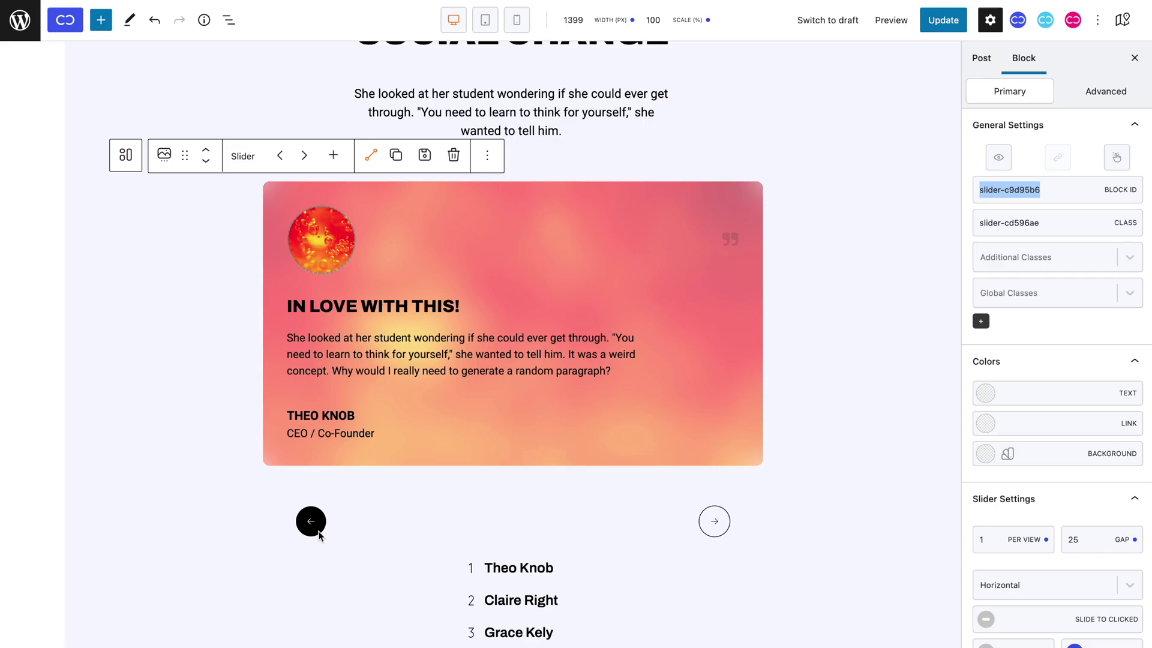
# Make the left arrow's link an active Slider action set to Previous.
pyautogui.click(318, 534)
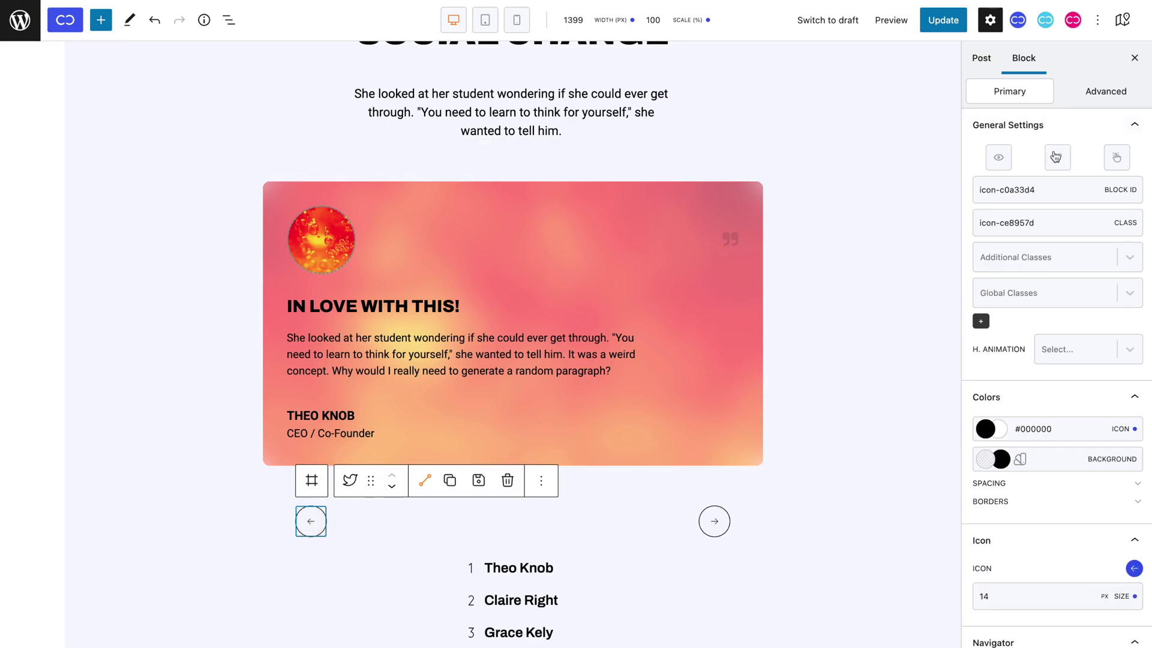
pyautogui.click(1057, 157)
pyautogui.click(711, 276)
pyautogui.click(678, 304)
pyautogui.click(673, 352)
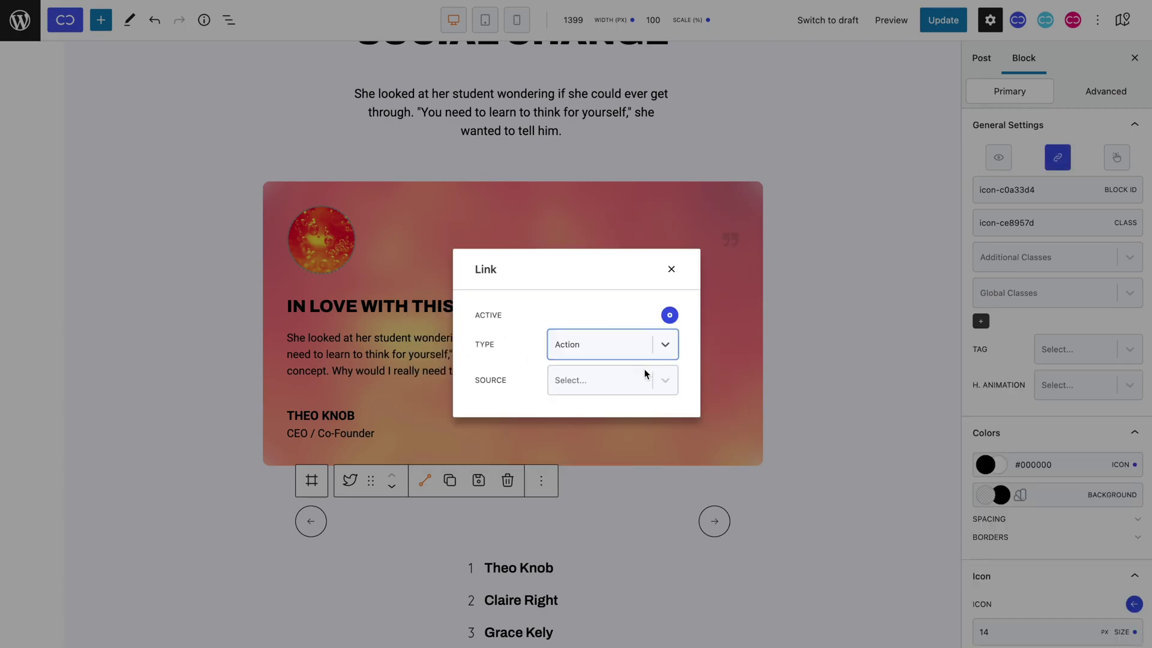
pyautogui.click(643, 377)
pyautogui.click(638, 510)
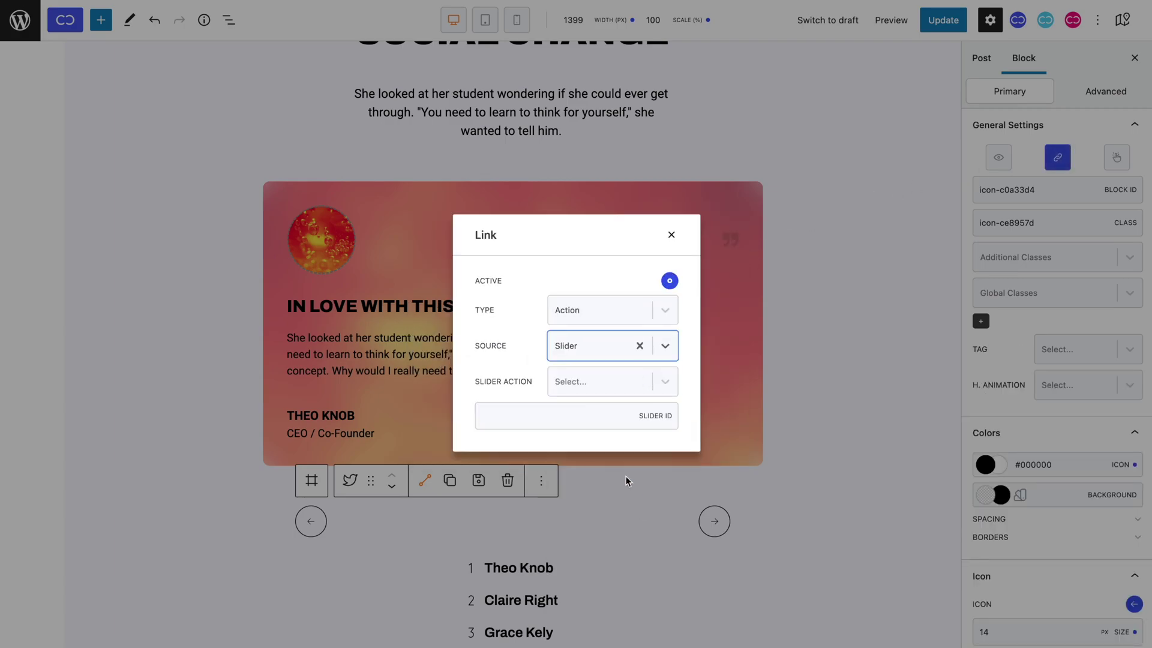
pyautogui.click(599, 390)
pyautogui.click(601, 416)
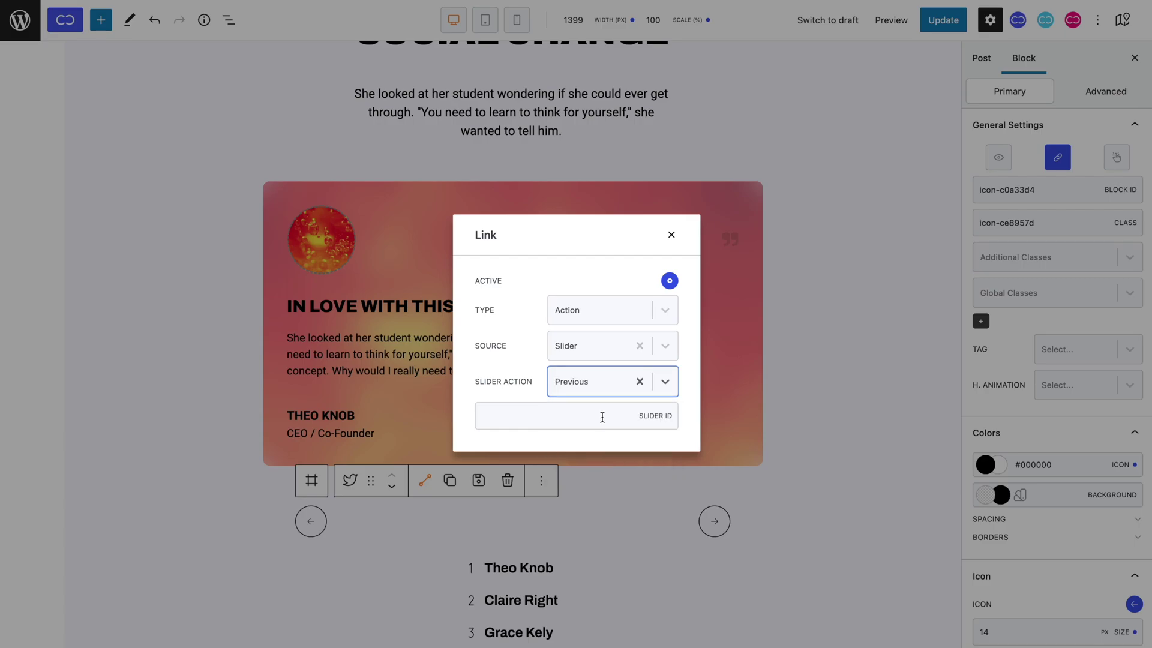
# Paste slider-c9d95b6 as the target slider ID and close the left arrow's link settings.
pyautogui.click(602, 417)
pyautogui.hotkey('ctrl', 'v')
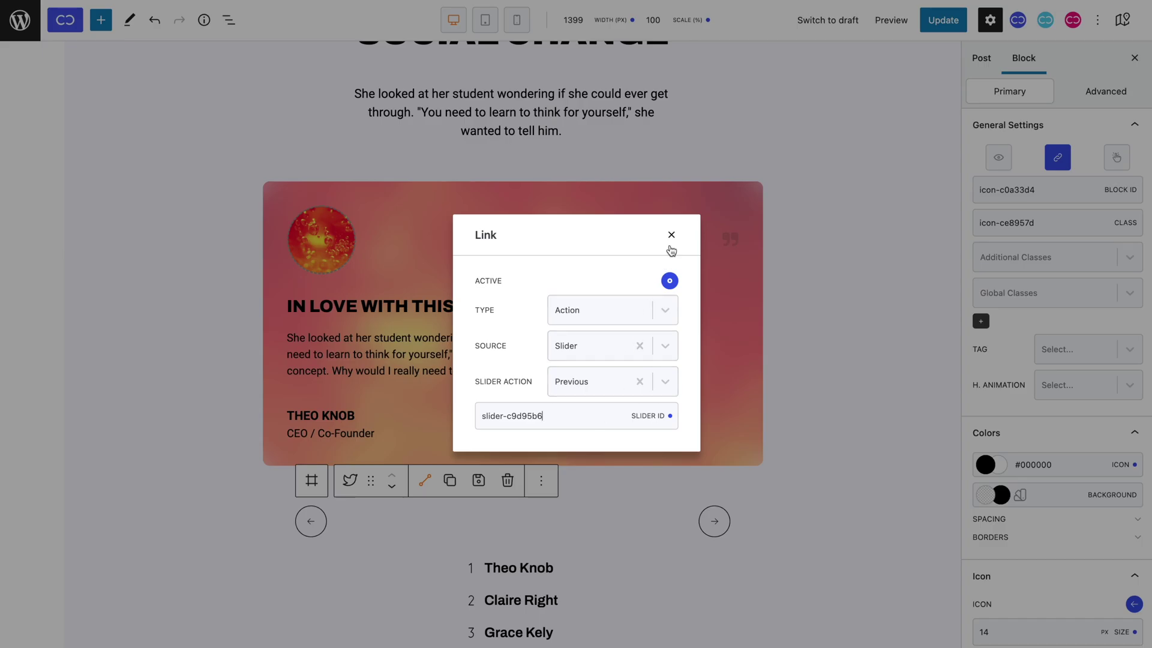
pyautogui.click(672, 237)
pyautogui.click(714, 522)
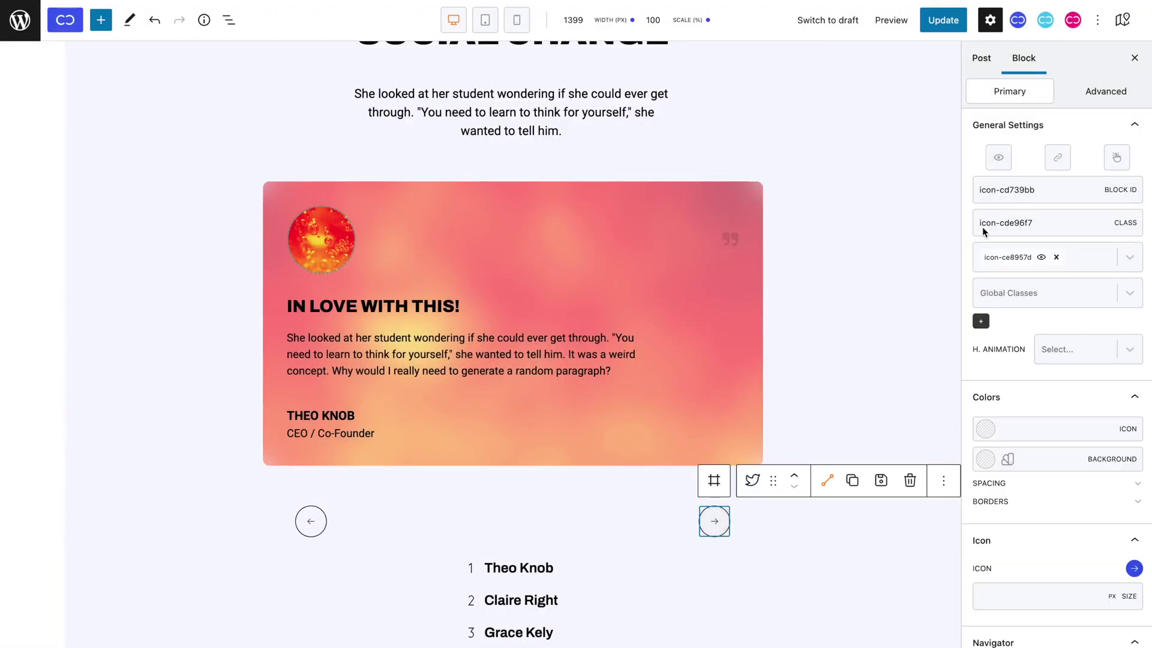
# Wire the right arrow as an active Slider Next action targeting slider-c9d95b6.
pyautogui.click(1054, 163)
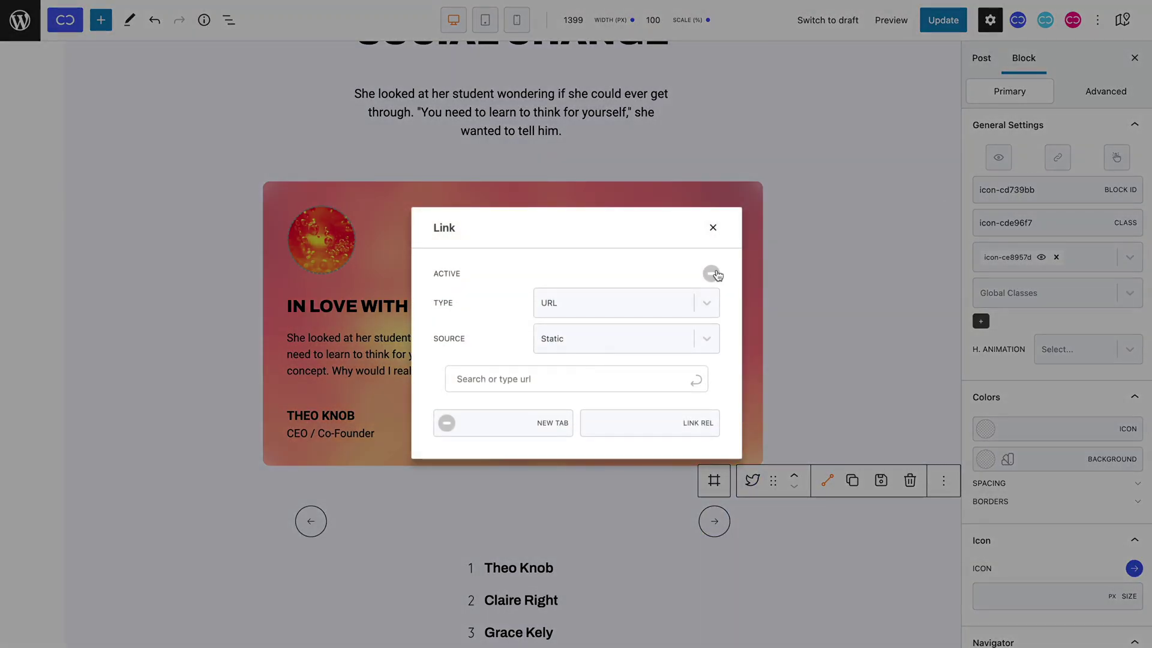
pyautogui.click(711, 273)
pyautogui.click(674, 302)
pyautogui.click(668, 361)
pyautogui.click(657, 382)
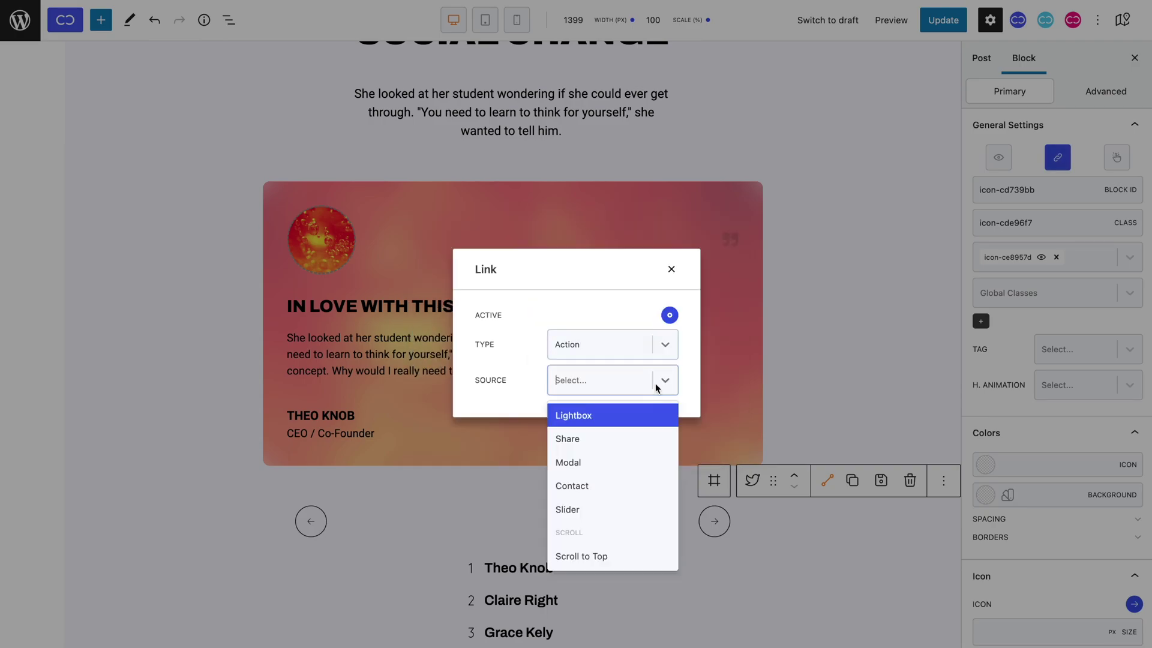
pyautogui.click(640, 510)
pyautogui.click(613, 388)
pyautogui.click(614, 437)
pyautogui.click(569, 418)
pyautogui.hotkey('ctrl', 'v')
pyautogui.click(670, 235)
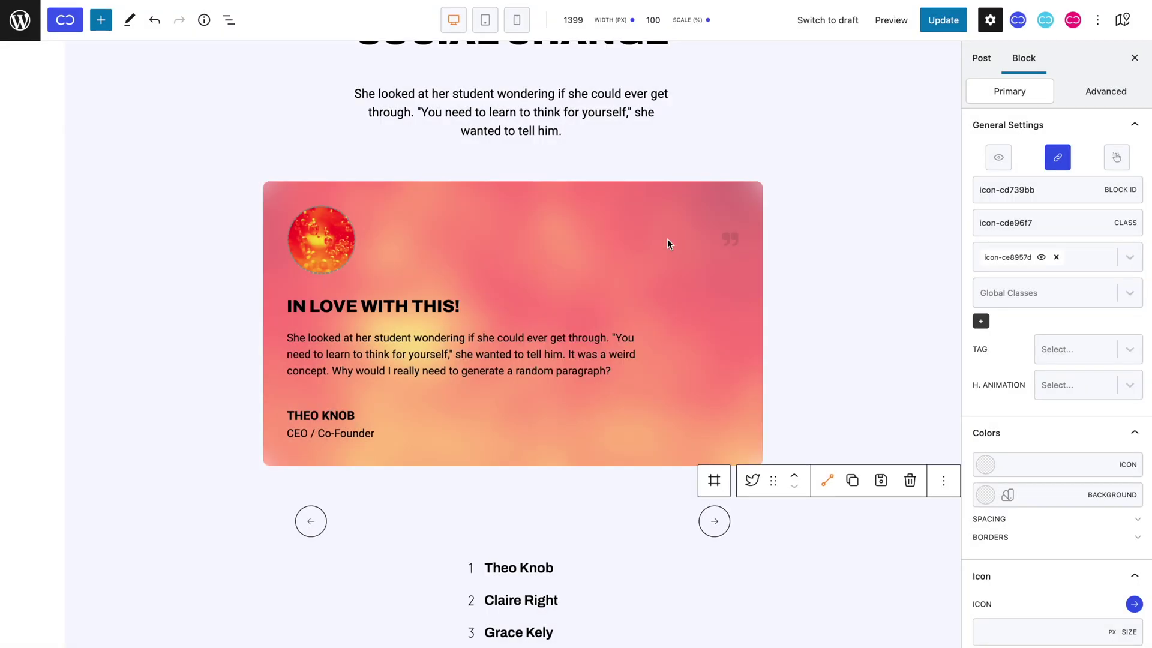
# Save the page, then advance the live testimonials slider twice past 'In love with this!'.
pyautogui.click(933, 27)
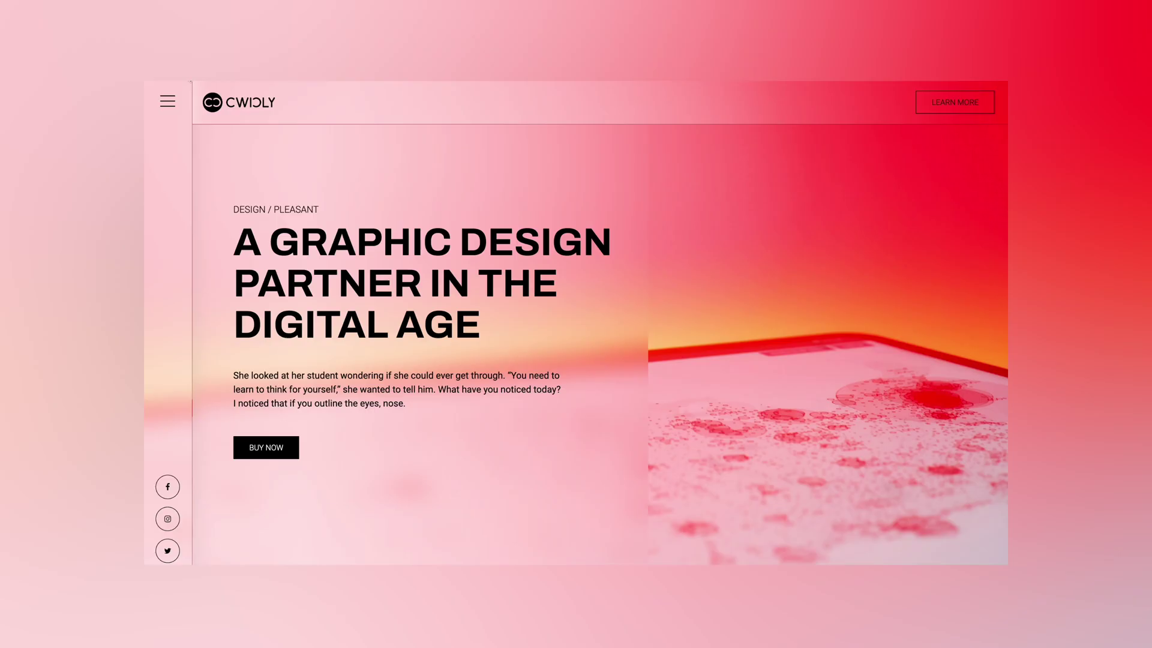
pyautogui.scroll(-15, 326, 214)
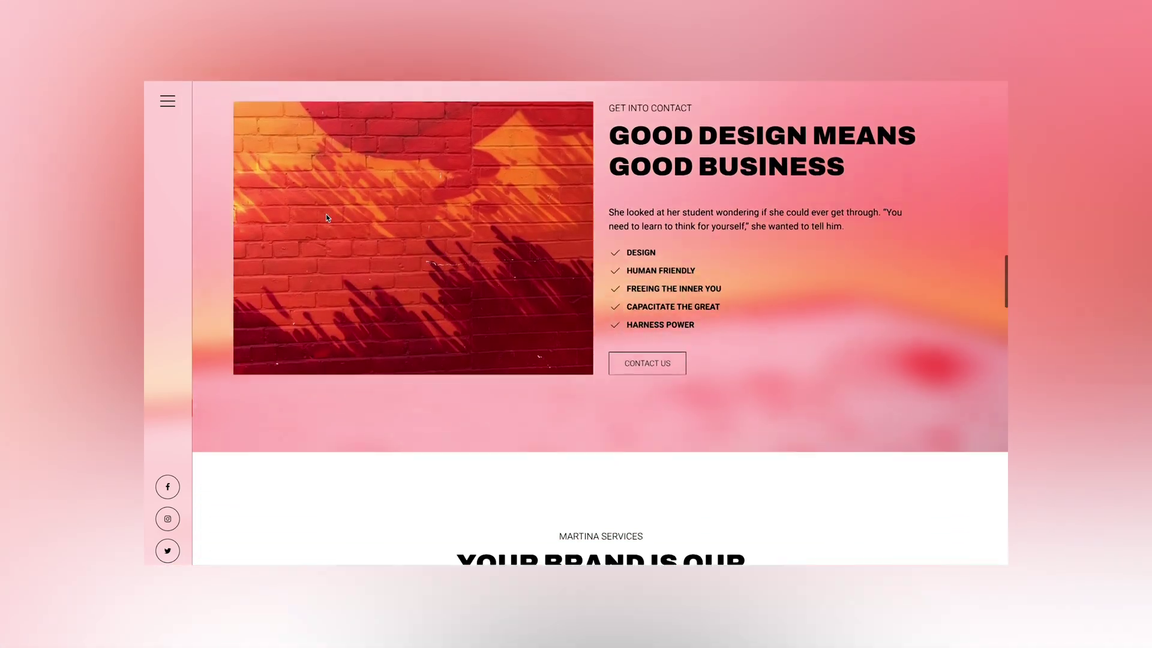
pyautogui.scroll(-20, 326, 217)
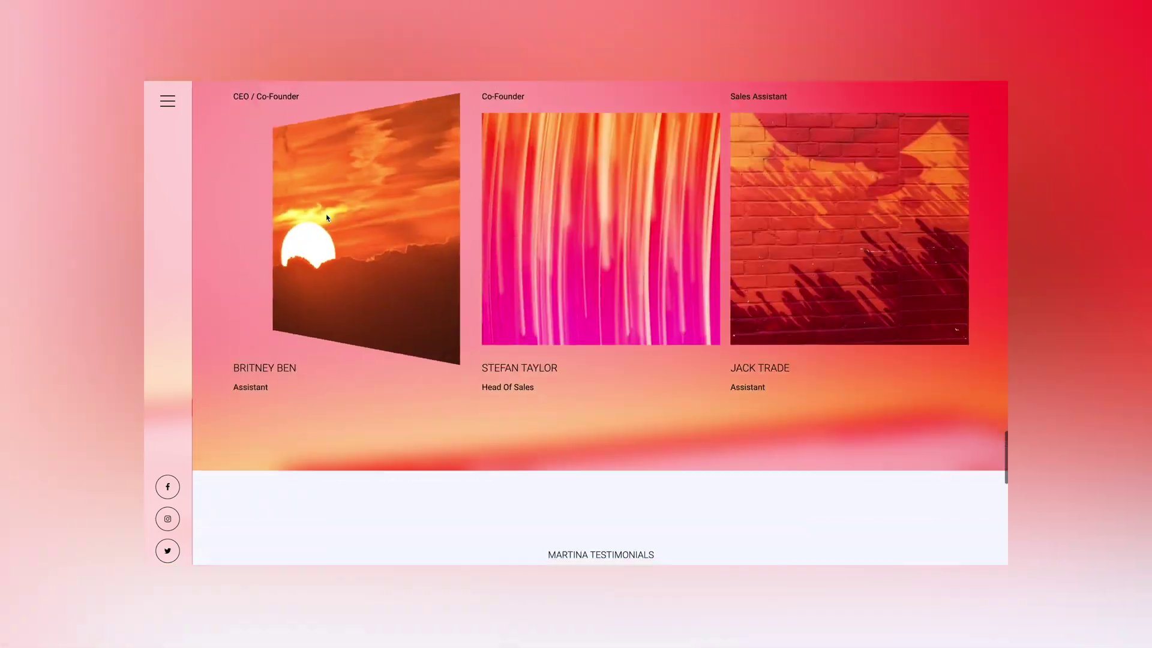
pyautogui.scroll(-6, 327, 217)
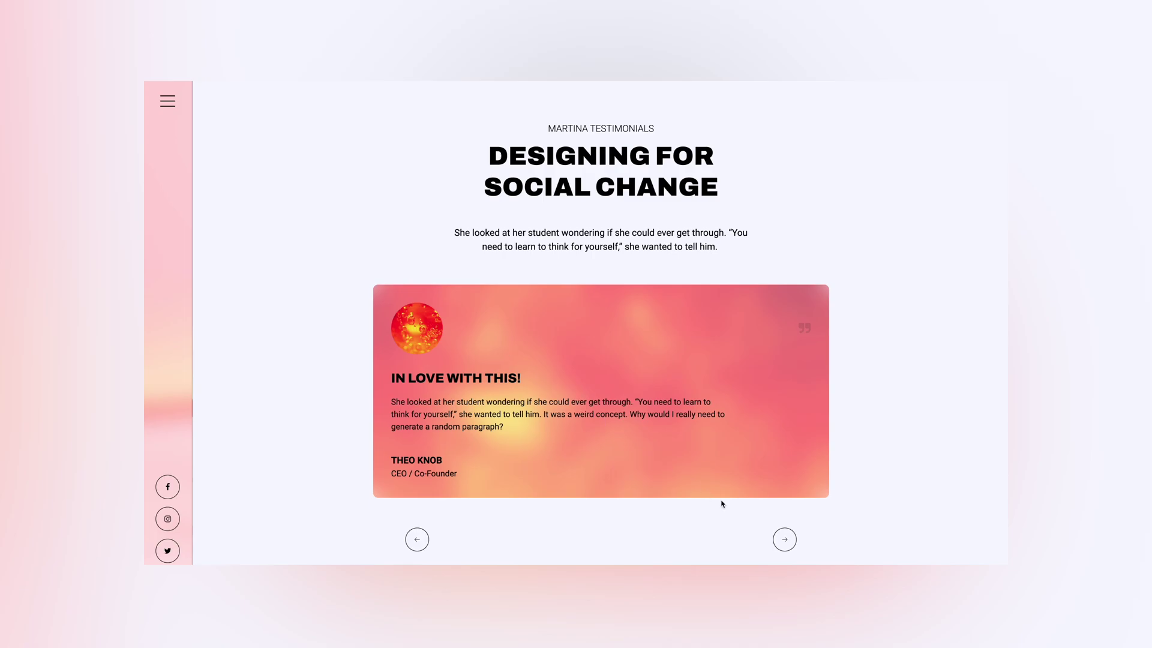
pyautogui.click(783, 540)
pyautogui.click(782, 541)
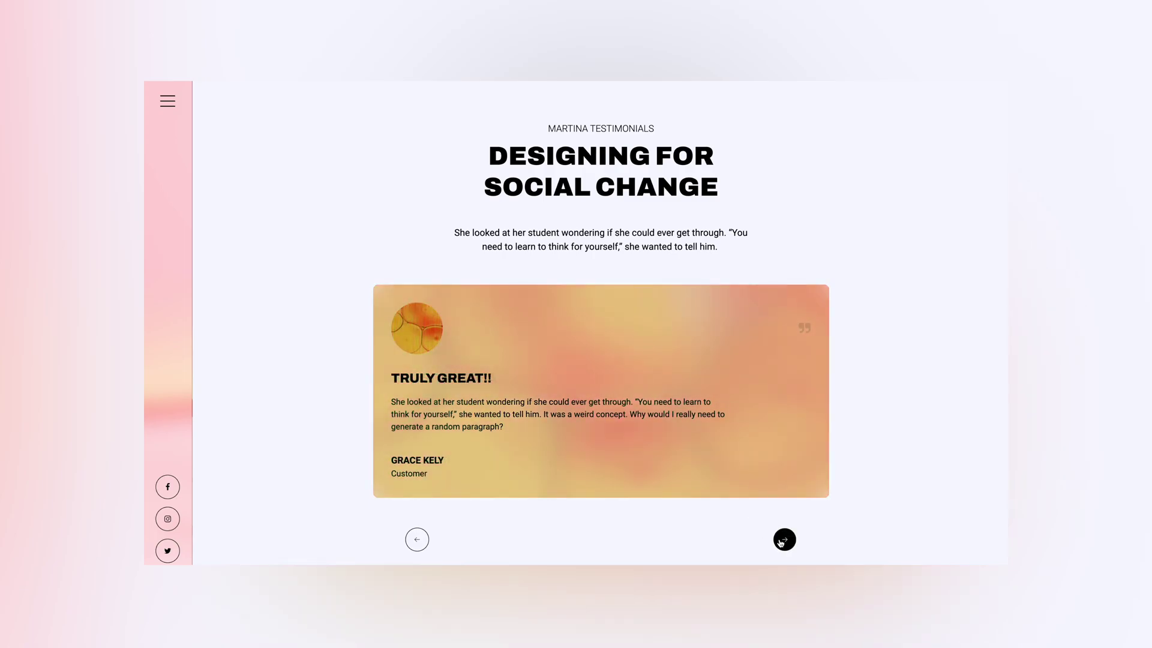
# Advance the slider once more, then set the right arrow's Slider Action to Go to Index.
pyautogui.click(781, 542)
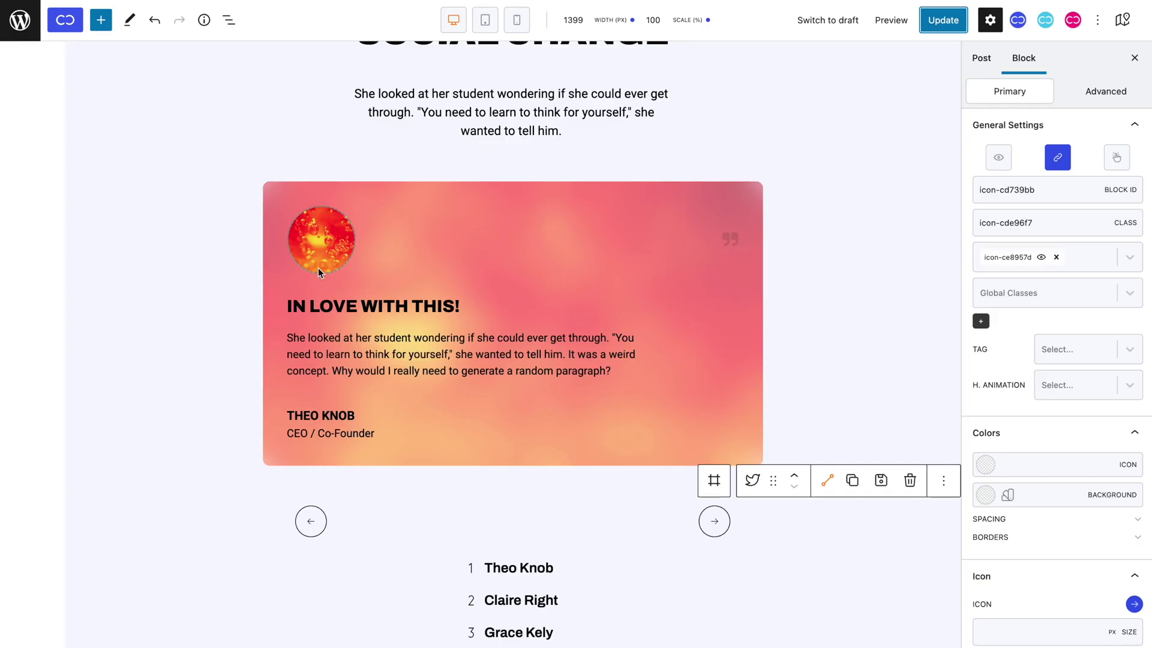
pyautogui.scroll(-2, 319, 270)
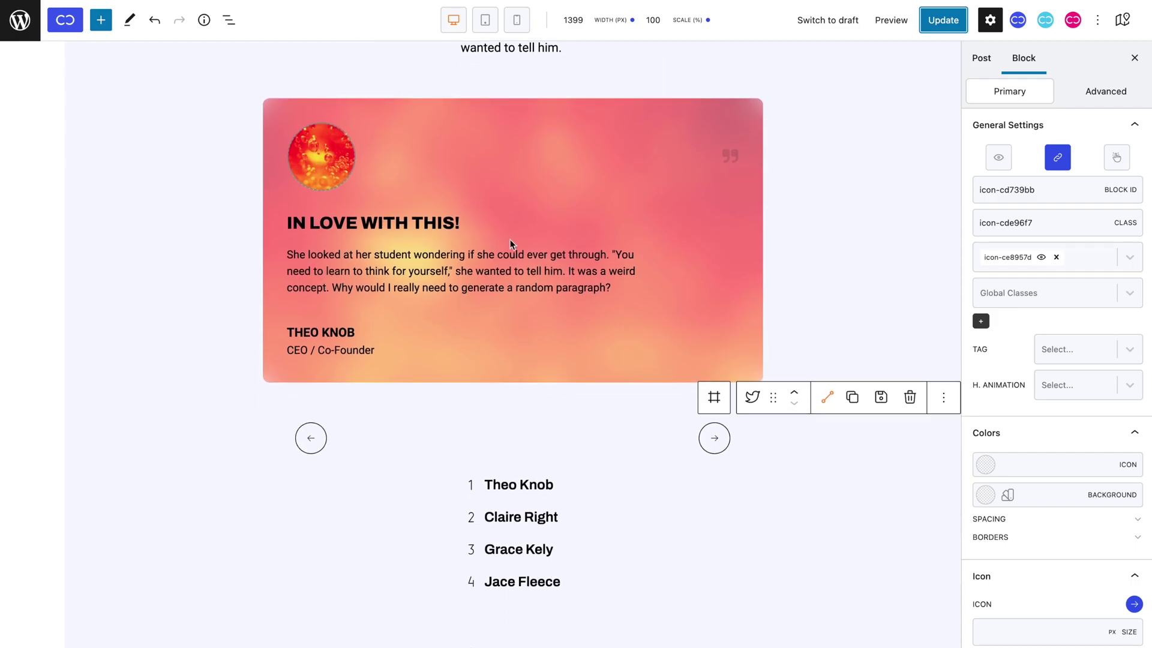
pyautogui.click(1066, 169)
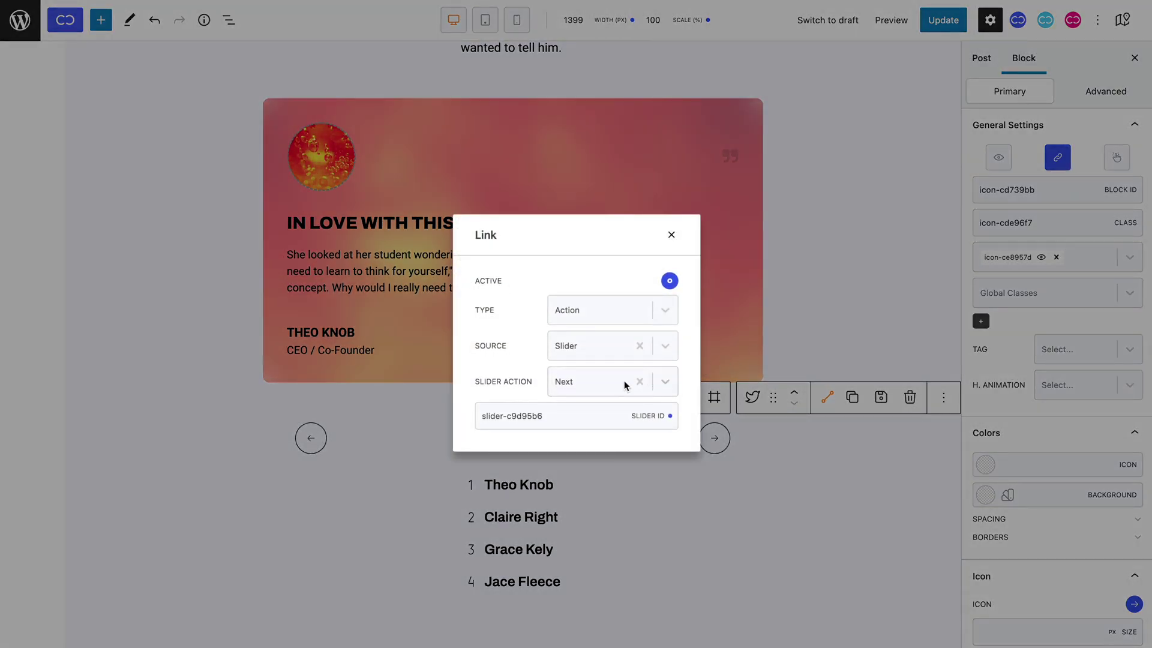
pyautogui.click(586, 390)
pyautogui.click(586, 465)
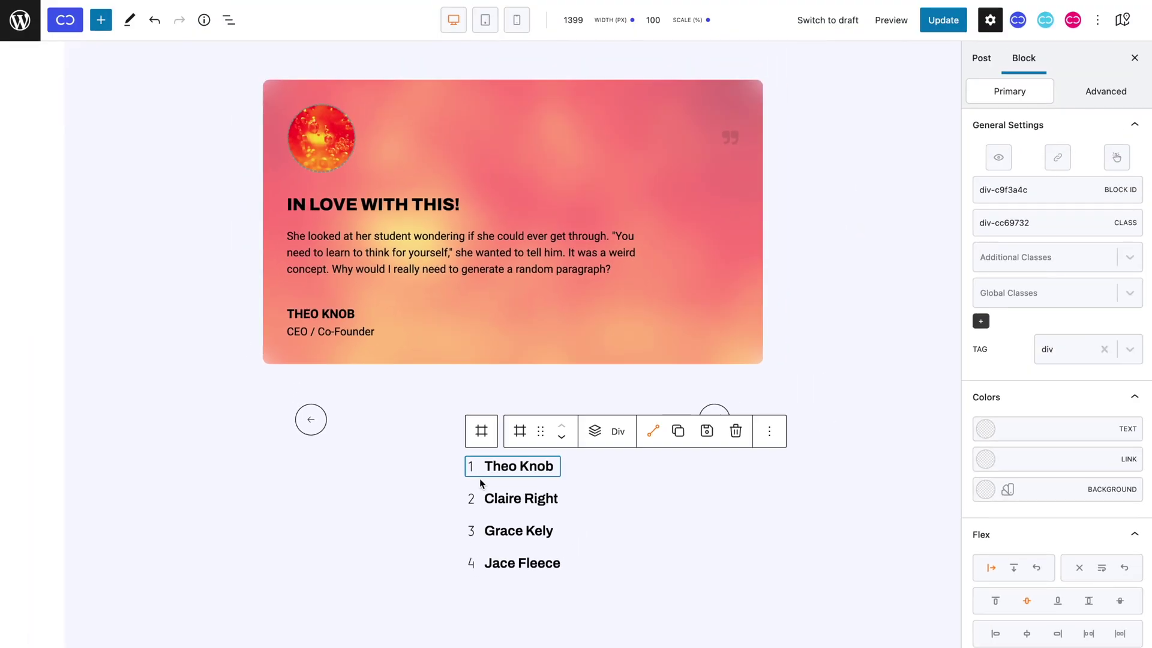
pyautogui.click(498, 467)
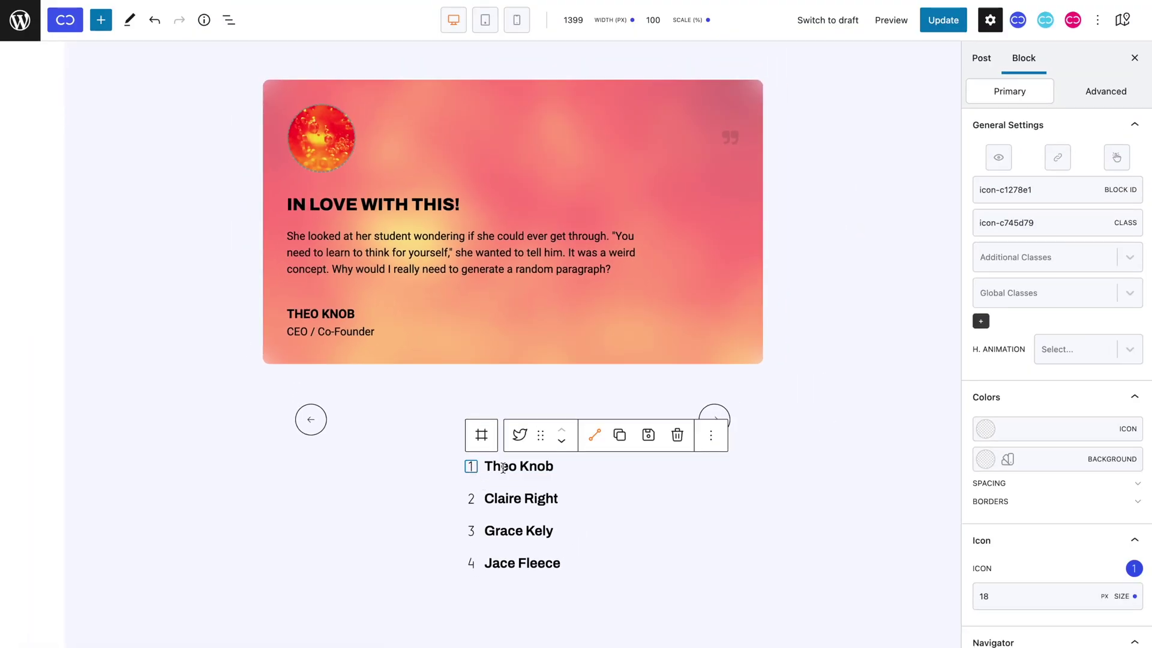
pyautogui.click(501, 441)
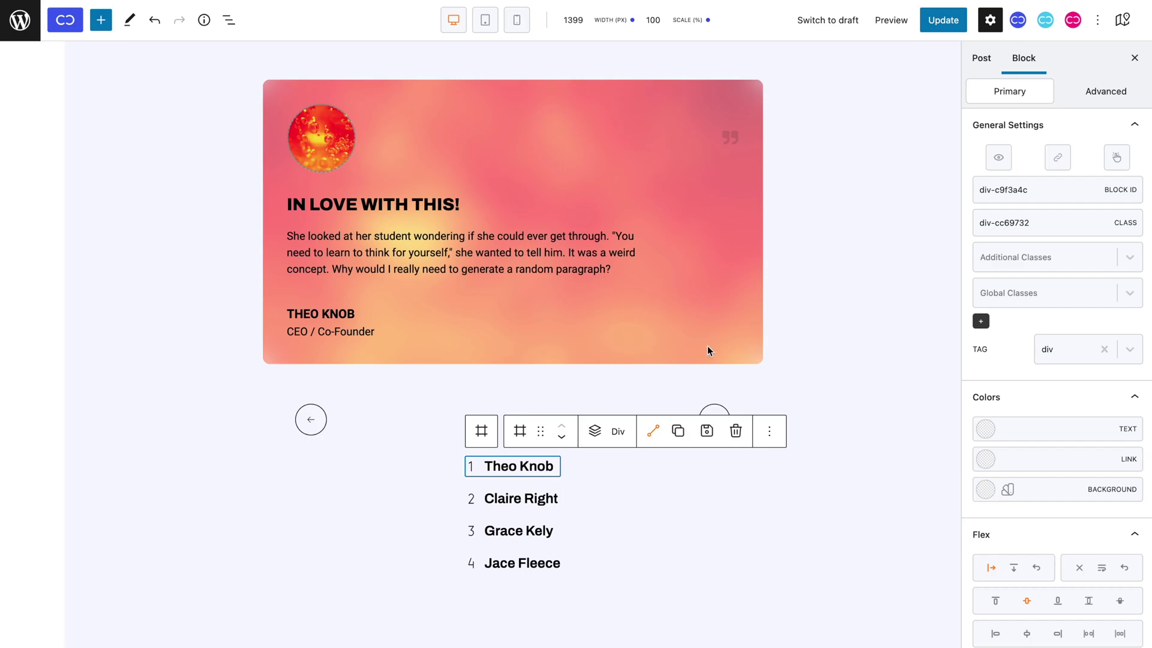
pyautogui.click(1058, 163)
pyautogui.click(712, 274)
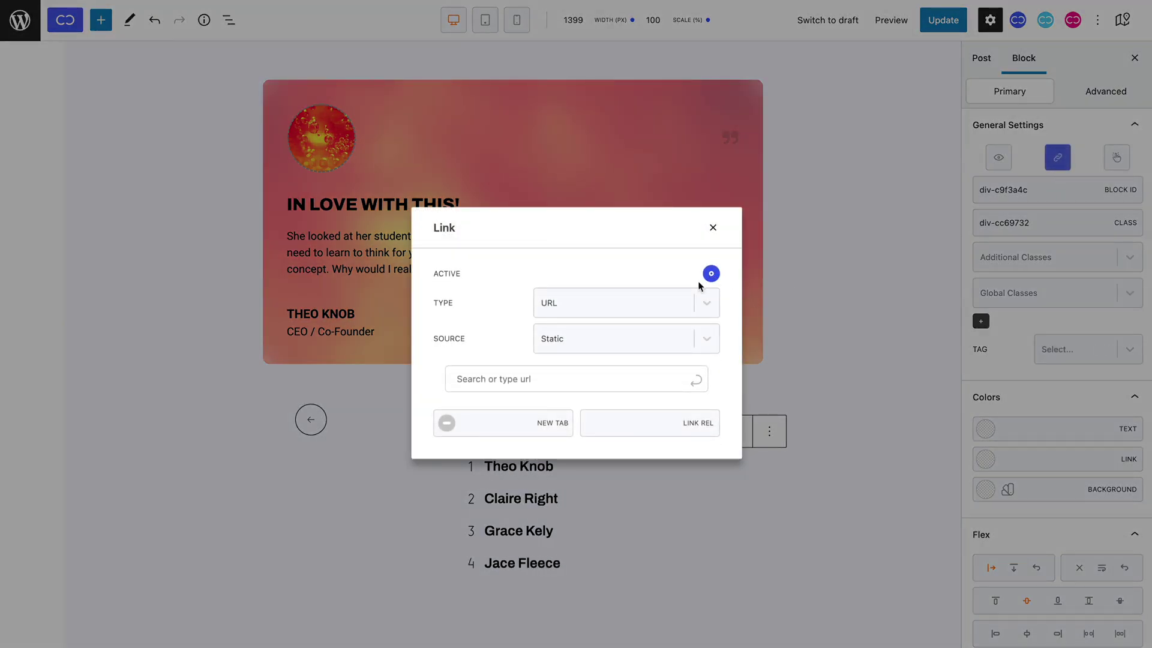
pyautogui.click(678, 294)
pyautogui.click(630, 350)
pyautogui.click(606, 384)
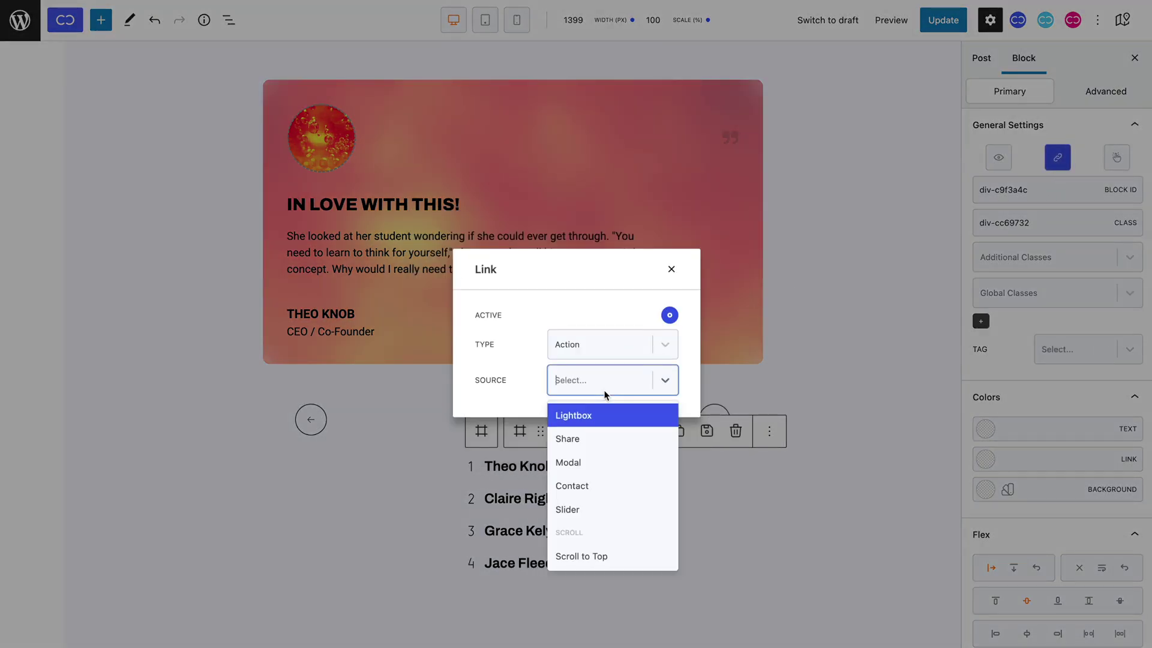
pyautogui.click(582, 505)
# Set the link to Go to Index on the pasted slider ID, index 1.
pyautogui.click(591, 372)
pyautogui.click(594, 461)
pyautogui.click(554, 400)
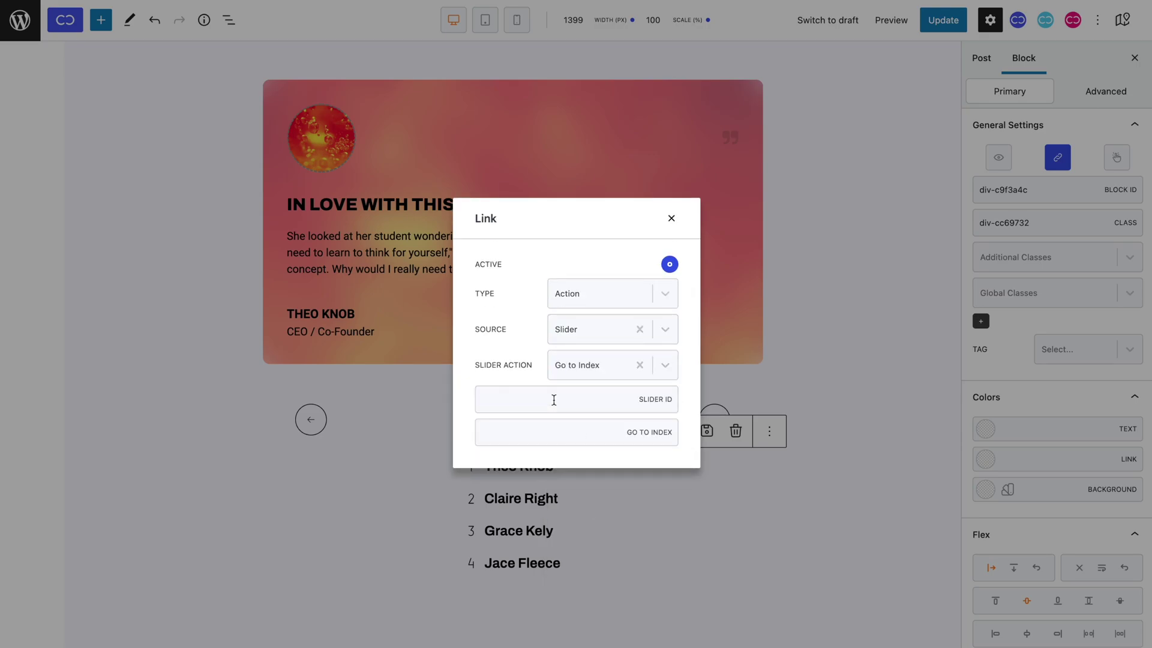
pyautogui.write('slider-c9d95b6')
pyautogui.click(541, 430)
pyautogui.write('1')
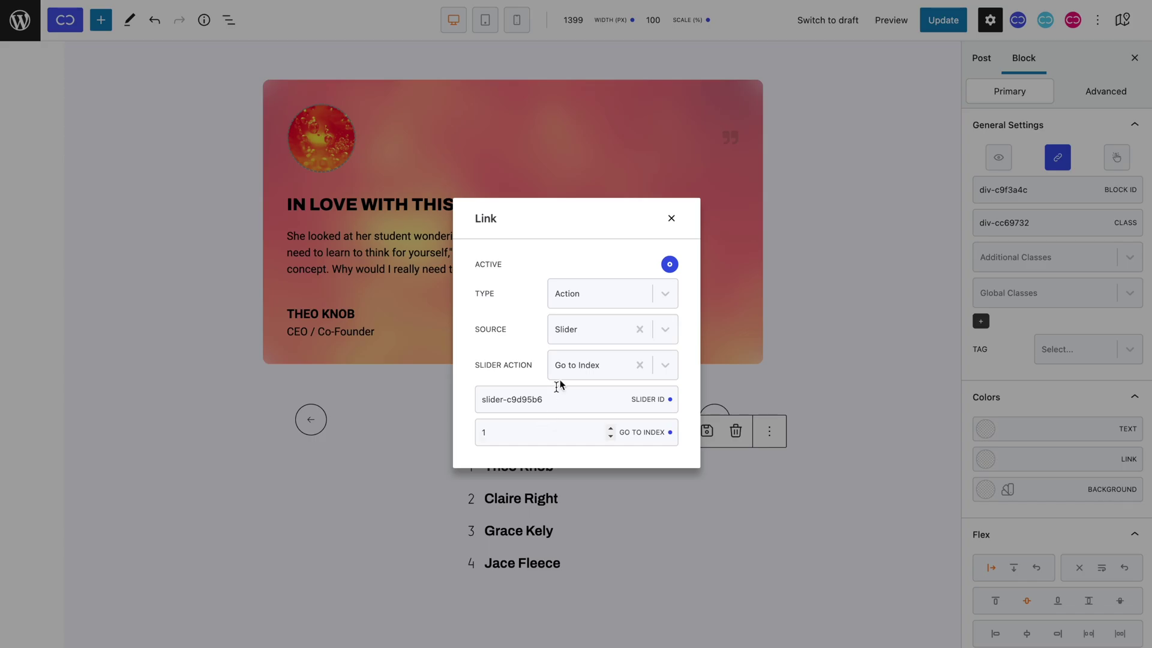
pyautogui.click(670, 219)
# Link the second name to Slider Go to Index on the pasted slider ID, index 2.
pyautogui.click(483, 502)
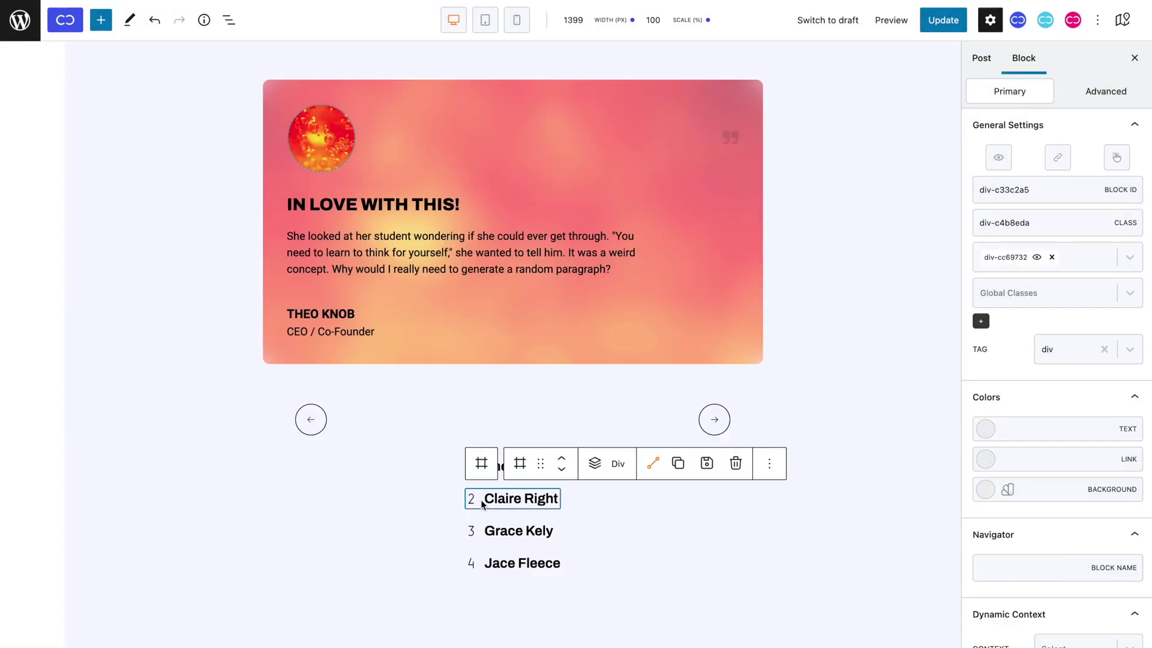
pyautogui.click(1058, 157)
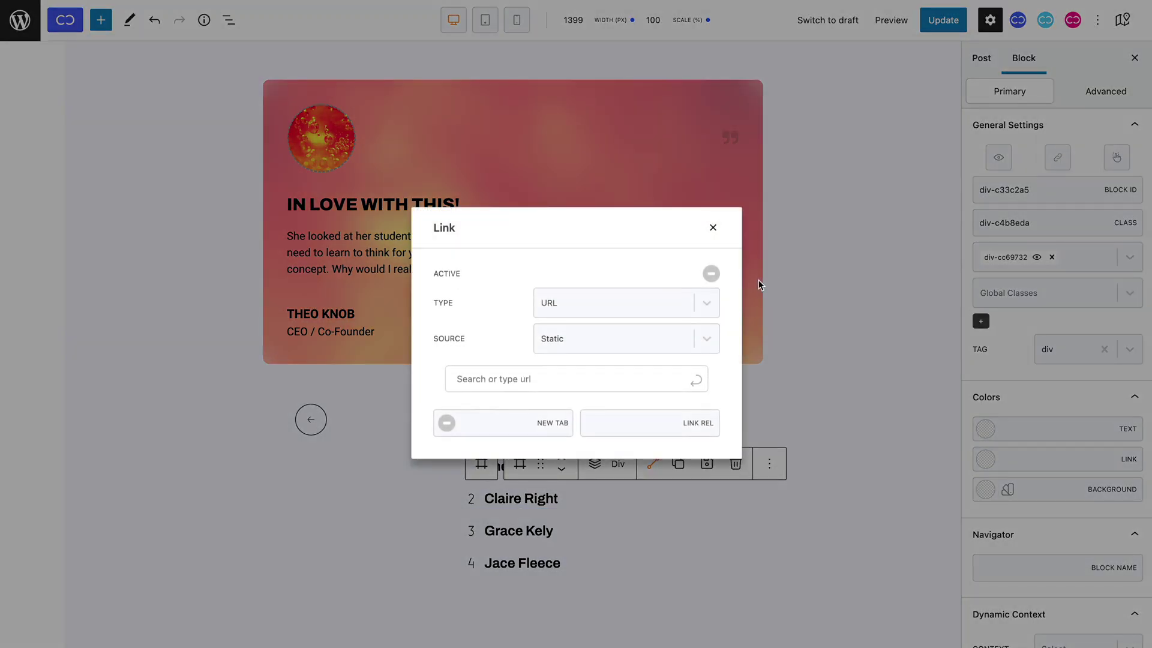
pyautogui.click(710, 275)
pyautogui.click(660, 309)
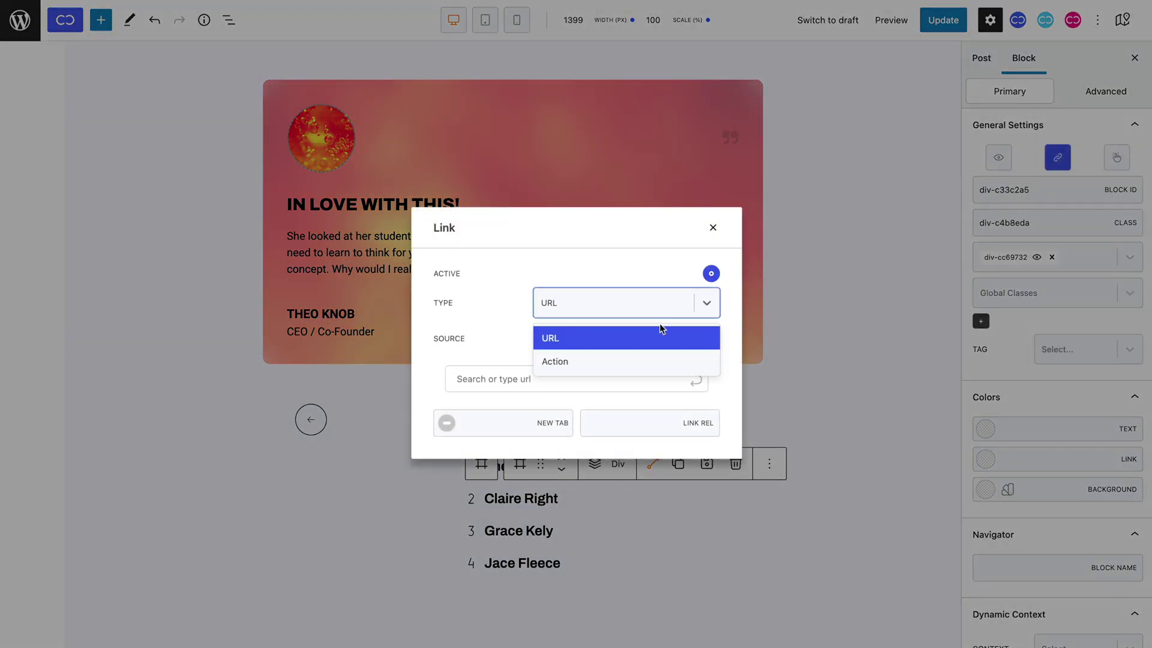
pyautogui.click(657, 355)
pyautogui.click(631, 379)
pyautogui.click(620, 501)
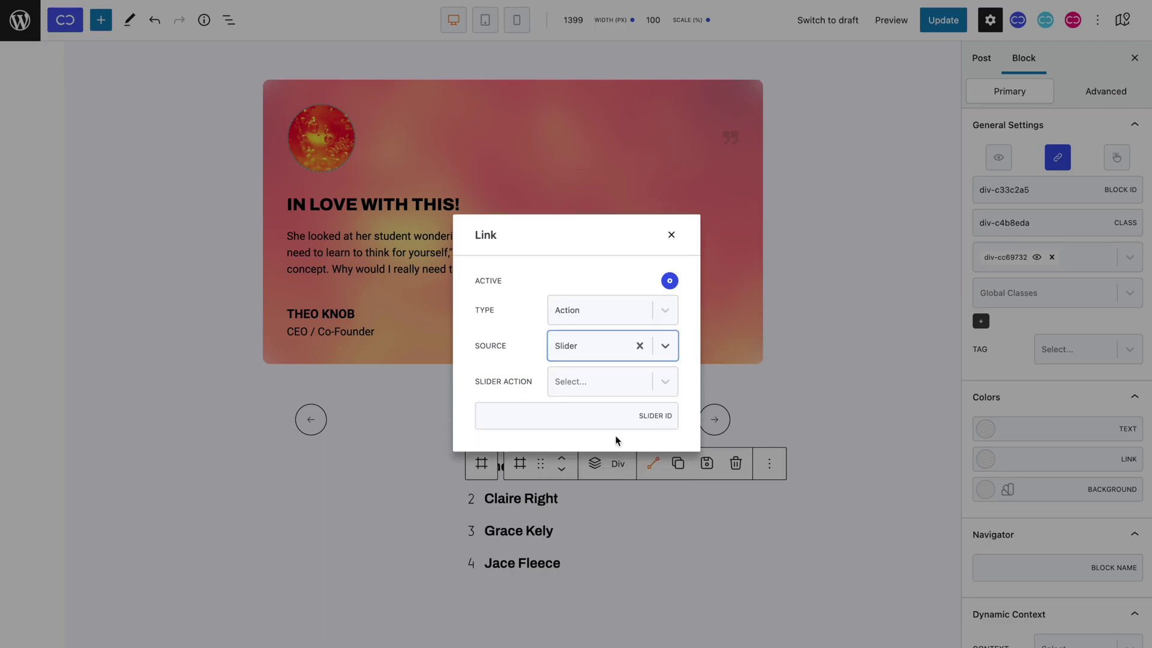
pyautogui.click(612, 381)
pyautogui.click(606, 462)
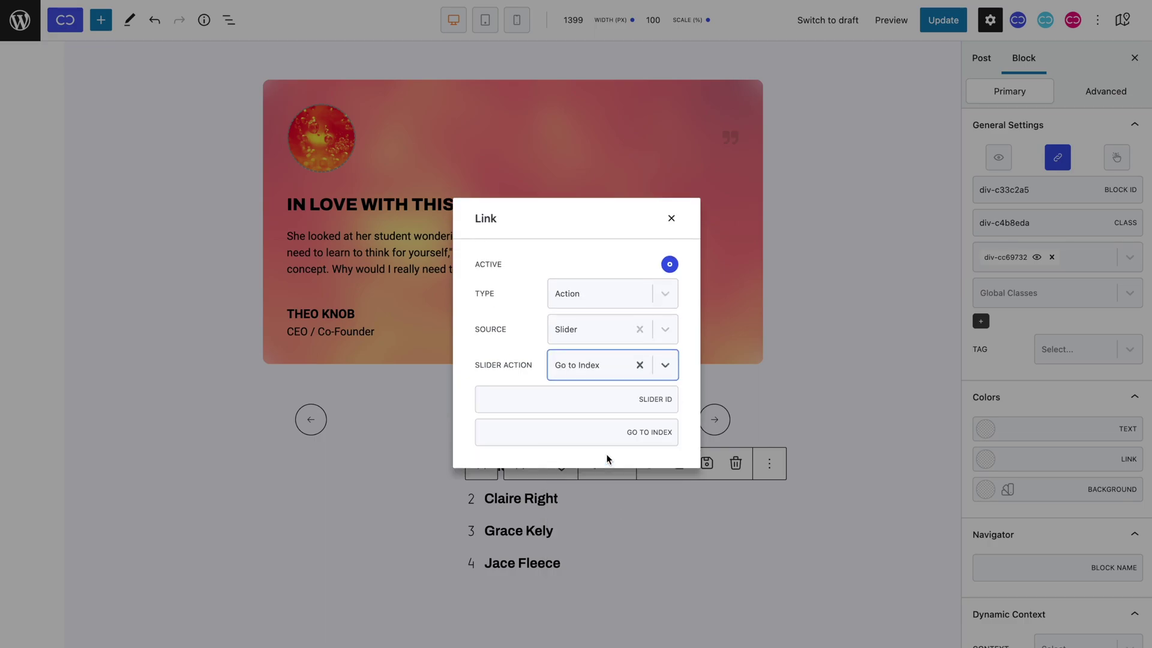
pyautogui.click(582, 401)
pyautogui.hotkey('ctrl', 'v')
pyautogui.click(573, 427)
pyautogui.write('2')
pyautogui.click(670, 219)
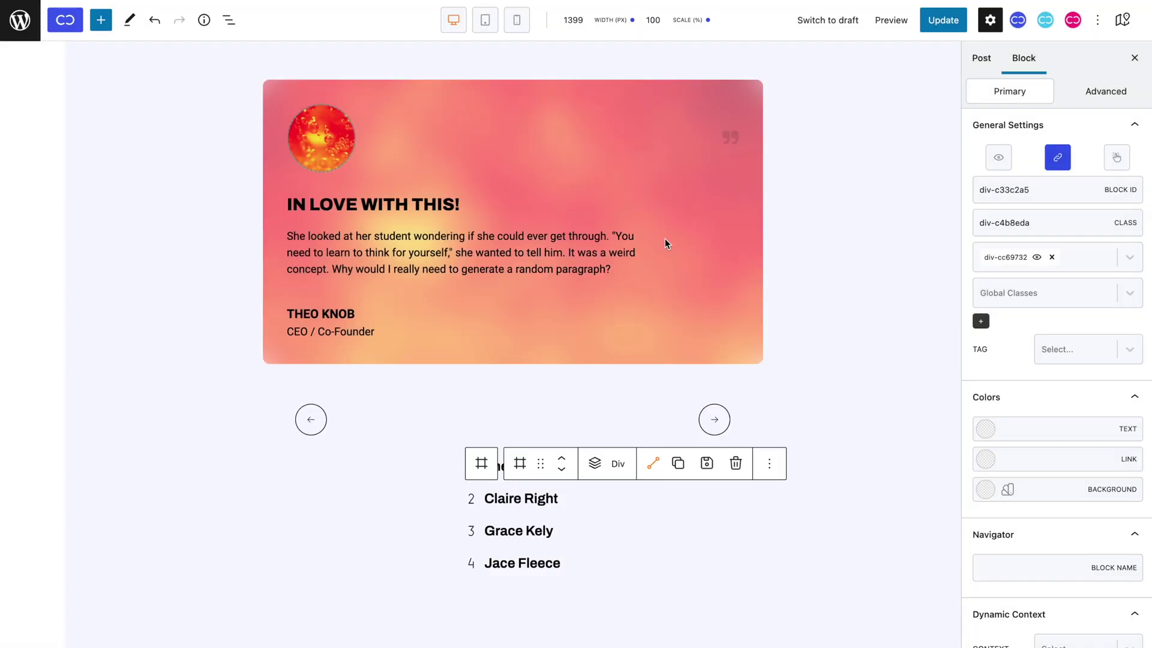
# Link the third name to Slider Go to Index on the same slider, index 3.
pyautogui.click(483, 538)
pyautogui.click(1050, 156)
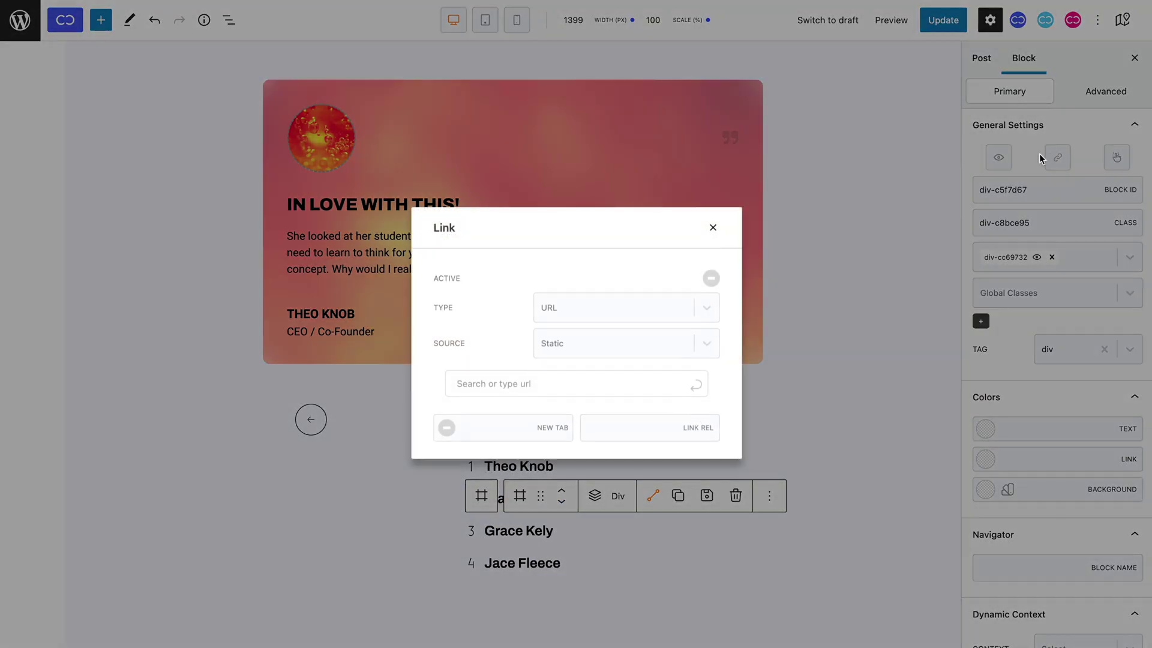
pyautogui.click(711, 274)
pyautogui.click(675, 303)
pyautogui.click(662, 360)
pyautogui.click(611, 381)
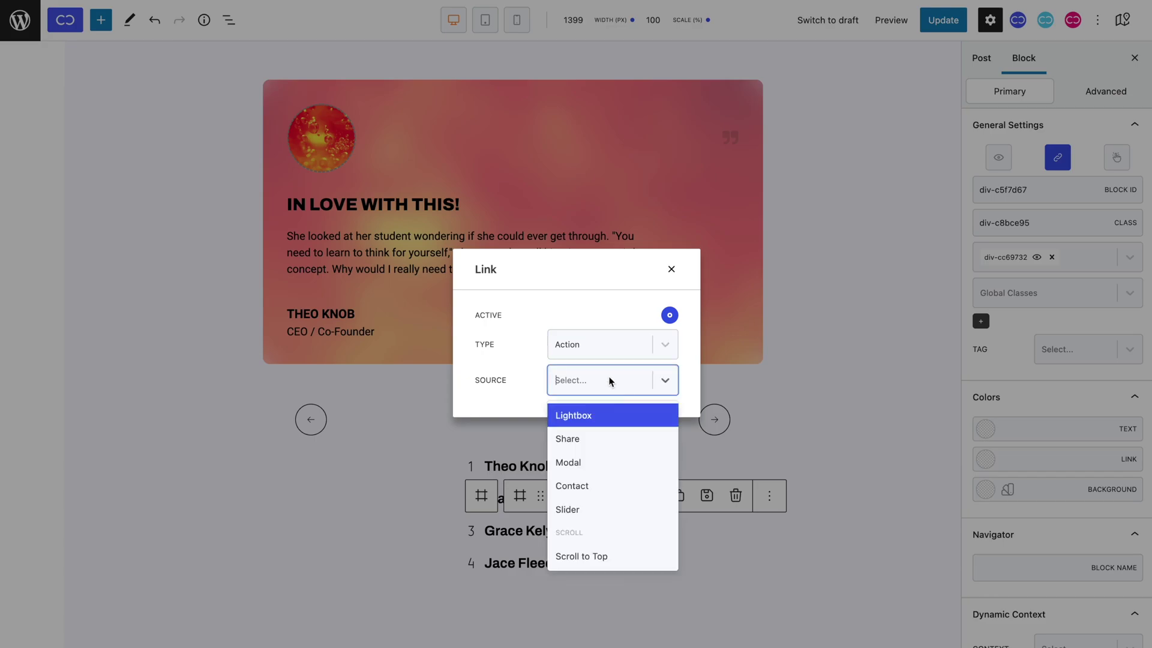
pyautogui.click(599, 507)
pyautogui.click(599, 387)
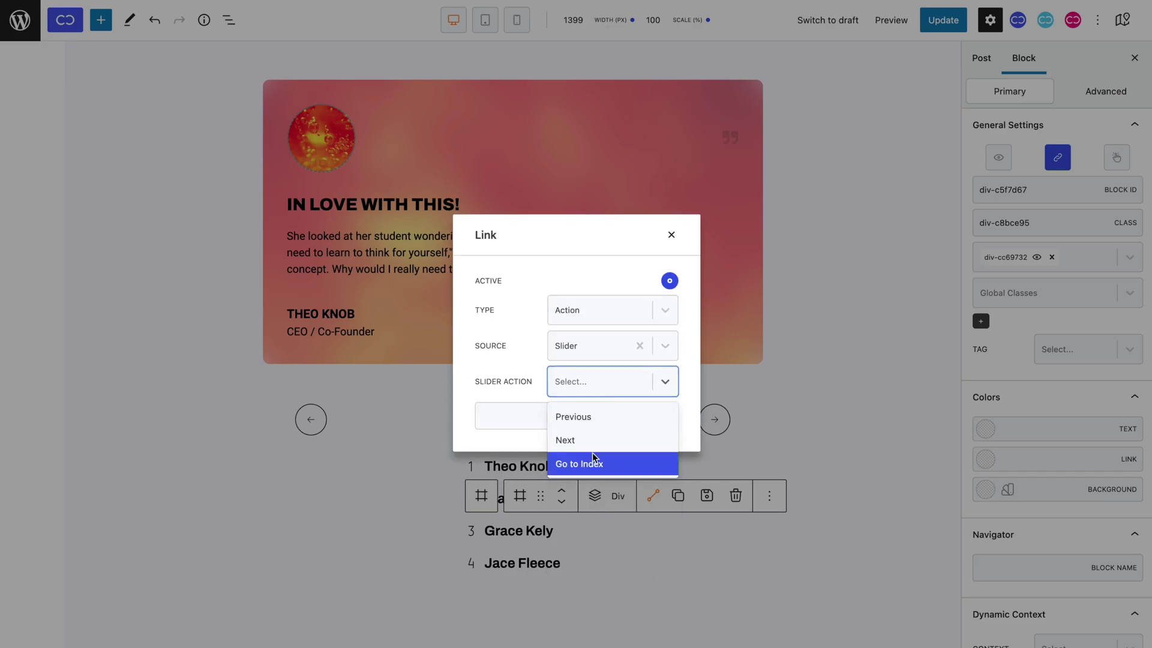
pyautogui.click(592, 456)
pyautogui.click(580, 396)
pyautogui.write('slider-c9d95b6')
pyautogui.click(564, 437)
pyautogui.write('3')
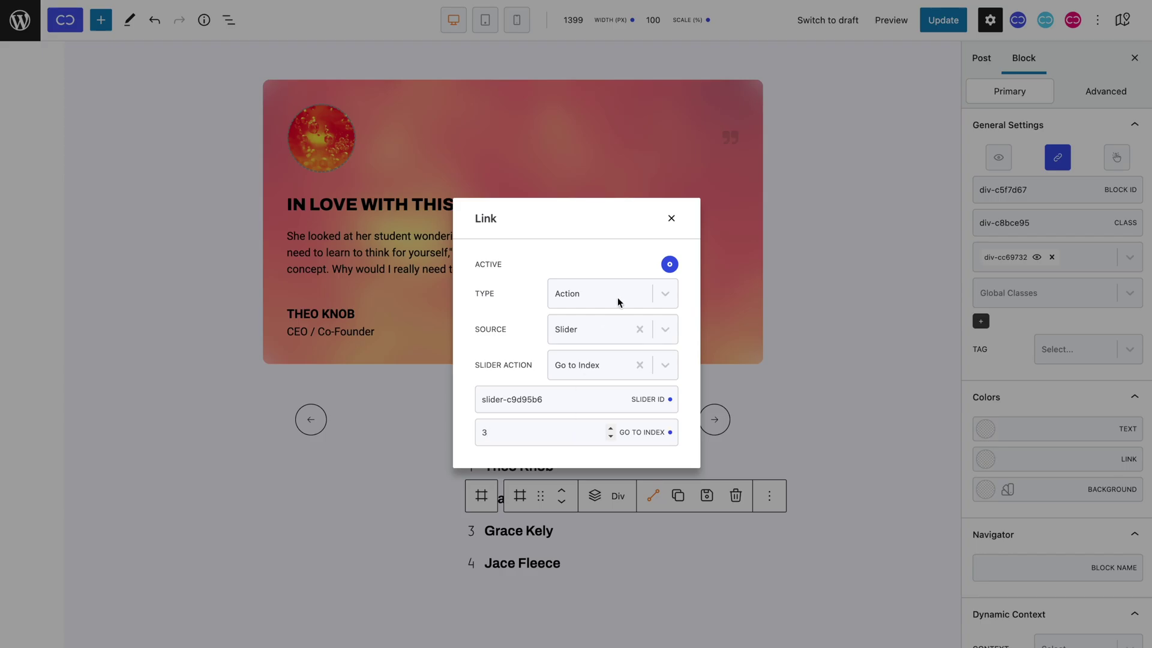
pyautogui.click(671, 218)
# Link the fourth name to Slider Go to Index on the same slider, index 4.
pyautogui.click(480, 570)
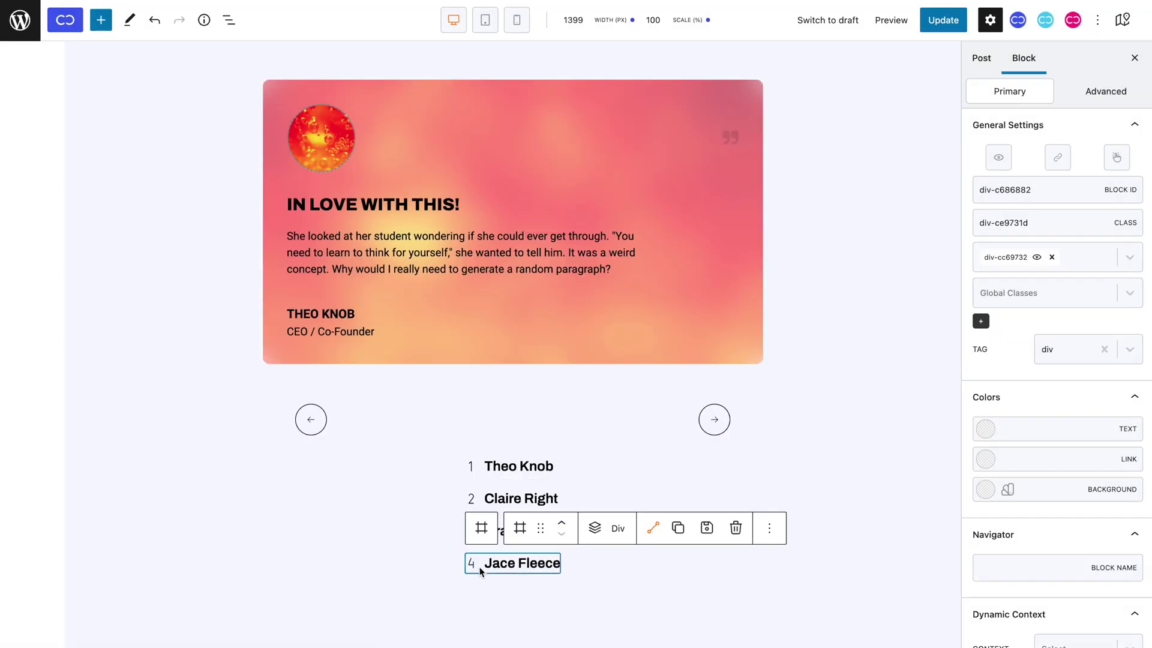
pyautogui.click(1058, 158)
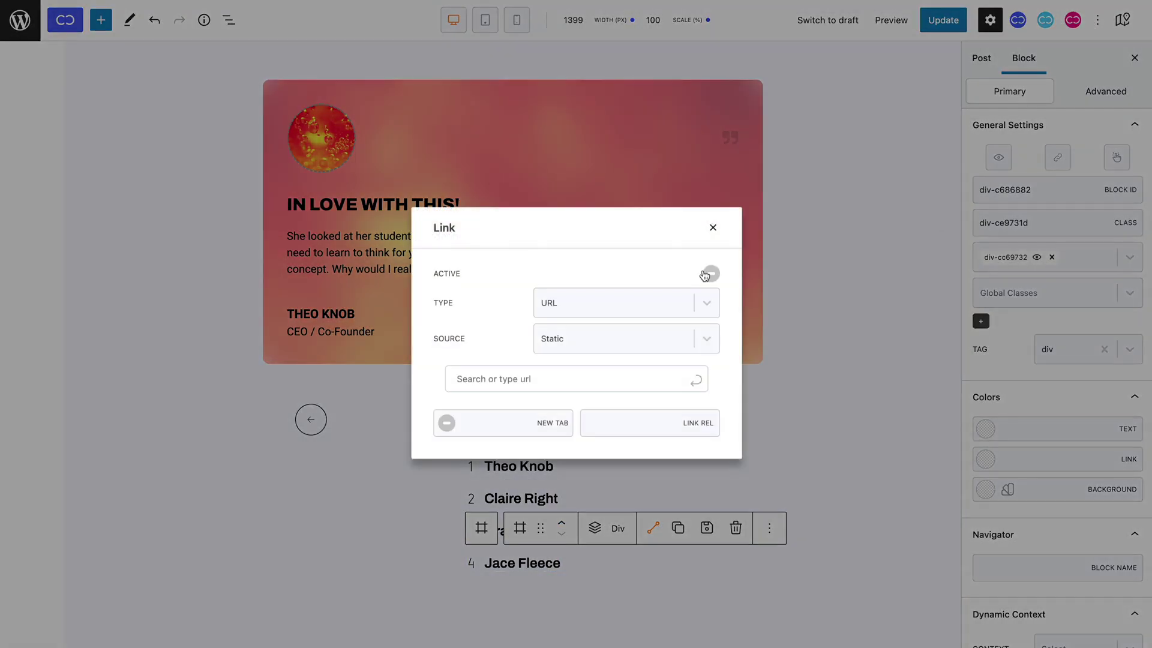
pyautogui.click(666, 301)
pyautogui.click(632, 359)
pyautogui.click(615, 375)
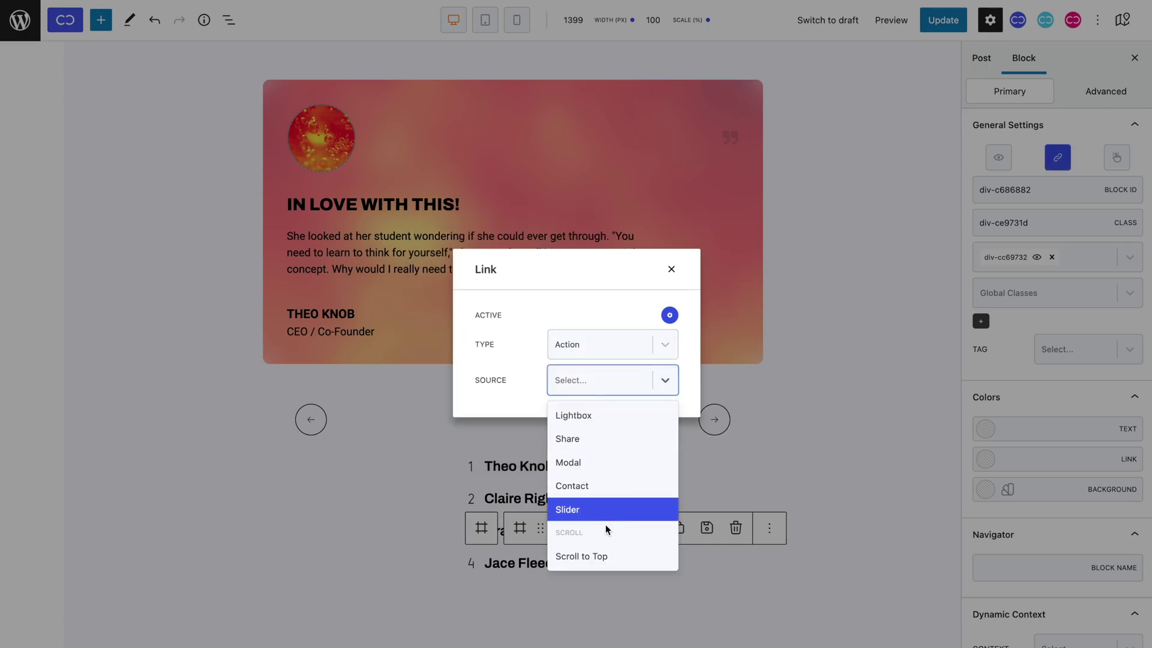
pyautogui.click(606, 509)
pyautogui.click(601, 381)
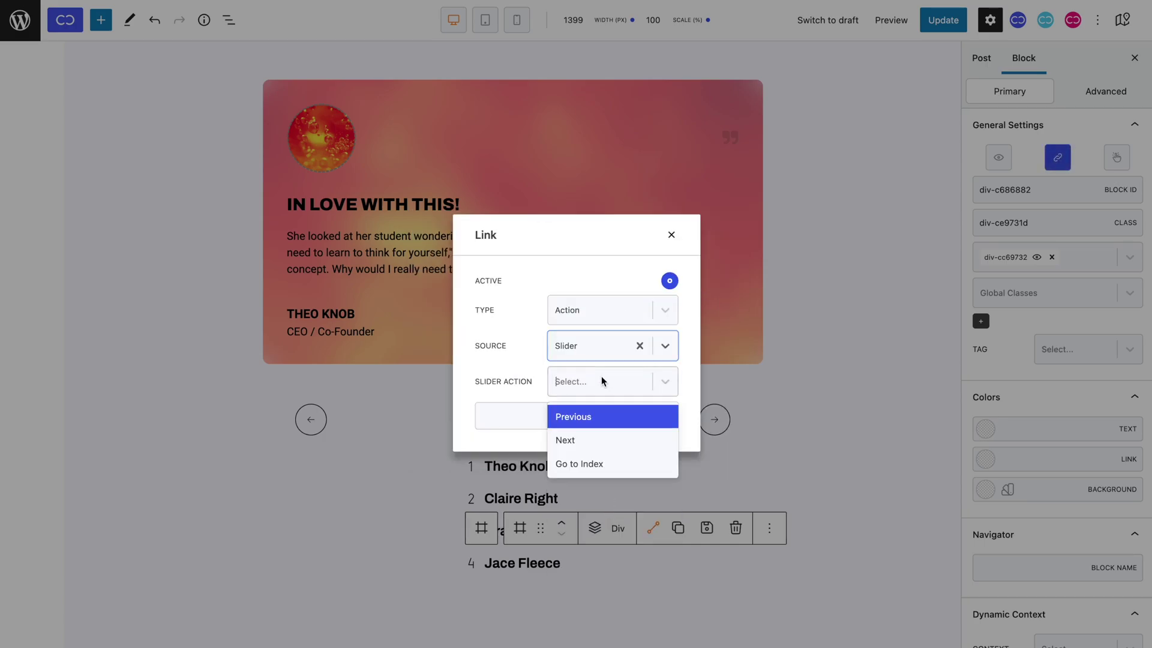
pyautogui.click(591, 465)
pyautogui.click(581, 401)
pyautogui.write('slider-c9d95b6')
pyautogui.click(577, 435)
pyautogui.write('4')
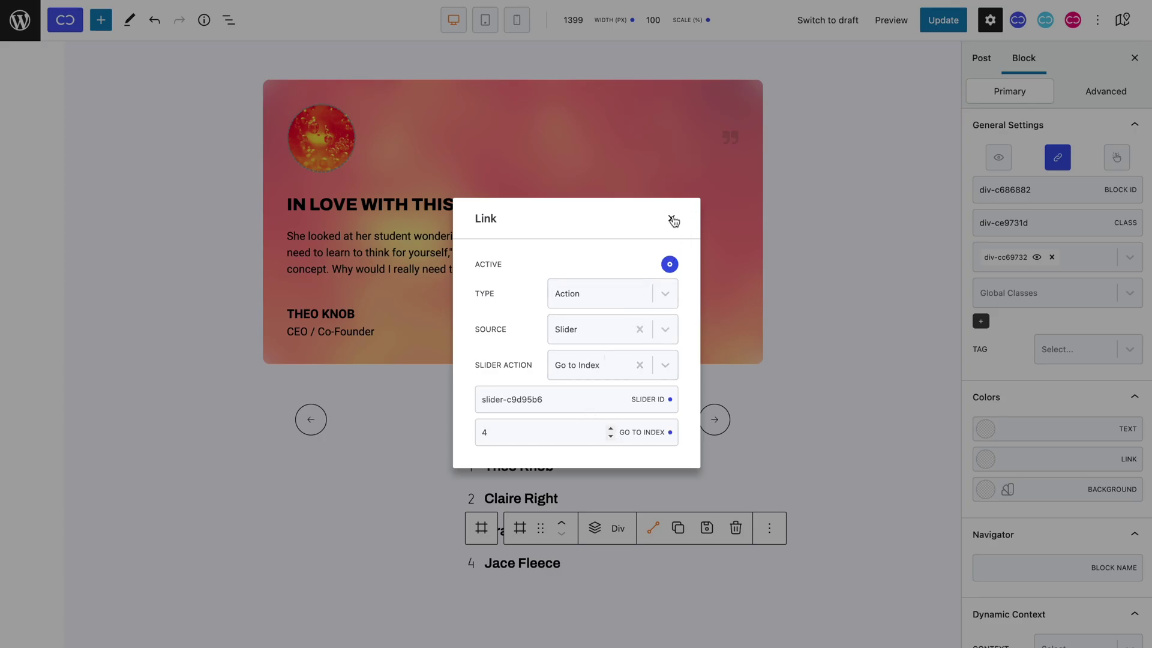
pyautogui.click(672, 220)
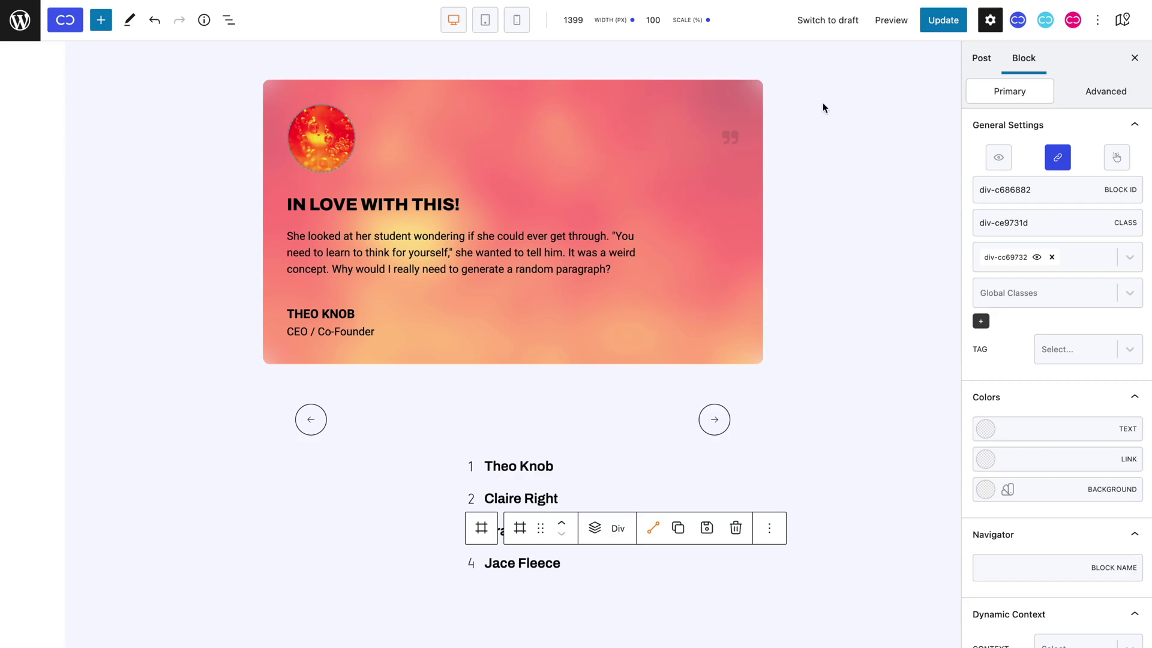
# Update the page and test the second, fourth and third names' slide links on the live page.
pyautogui.click(939, 22)
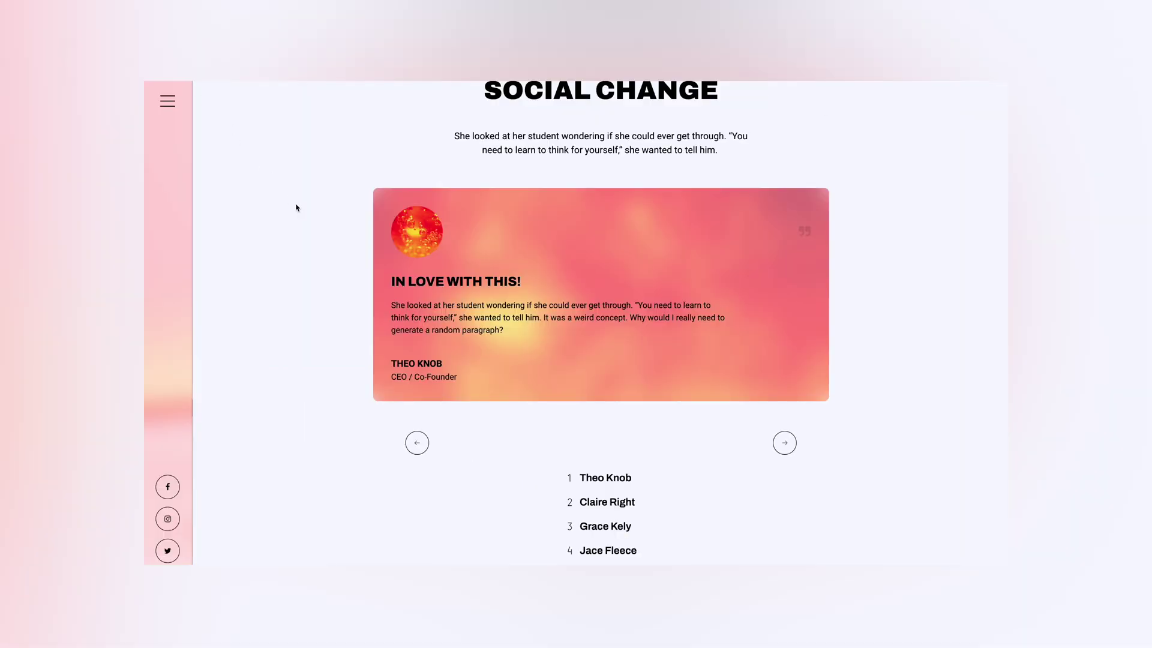
pyautogui.click(603, 507)
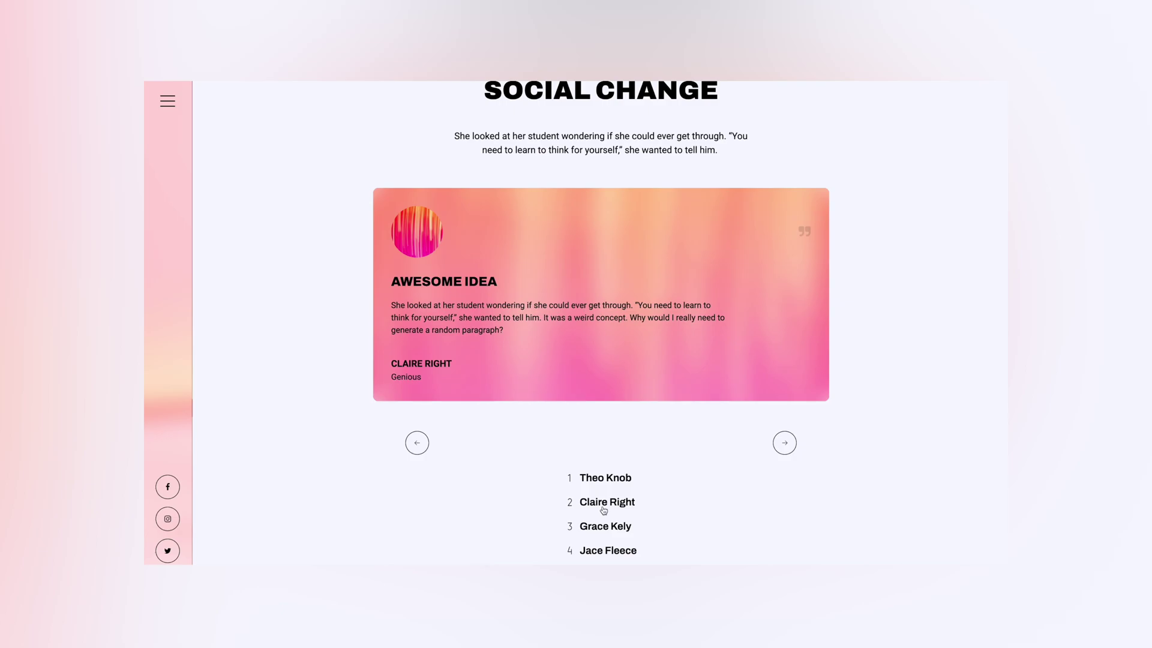
pyautogui.click(596, 551)
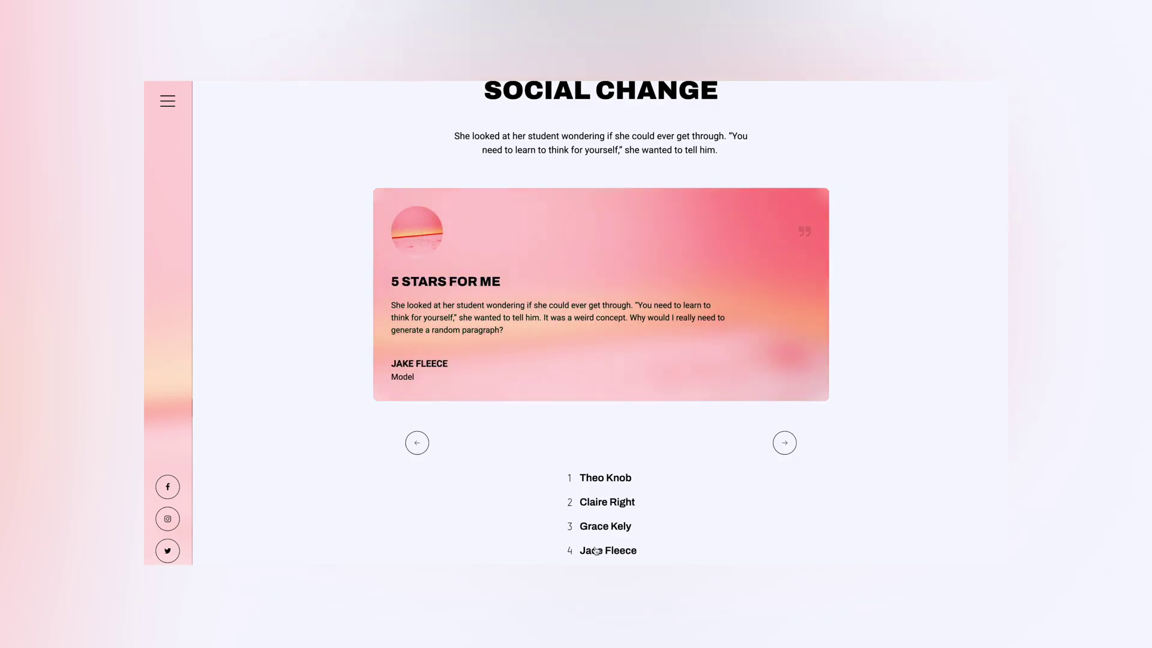
pyautogui.click(602, 527)
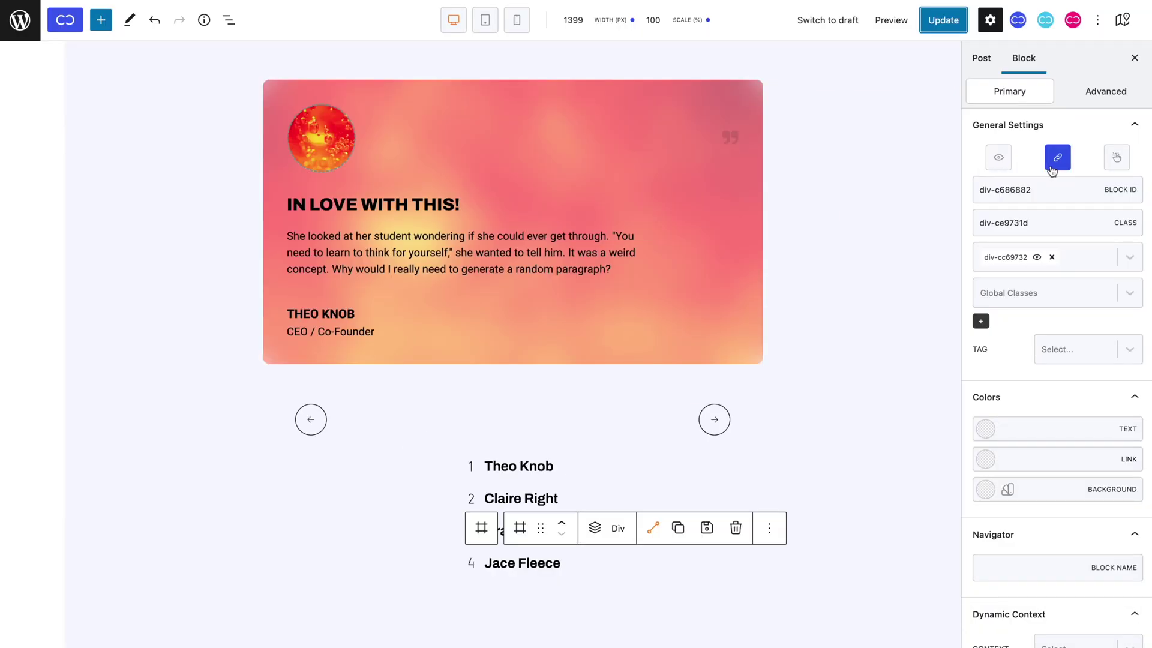
# Change the fourth name's link action source from Slider to Scroll to Top.
pyautogui.click(1051, 168)
pyautogui.click(597, 333)
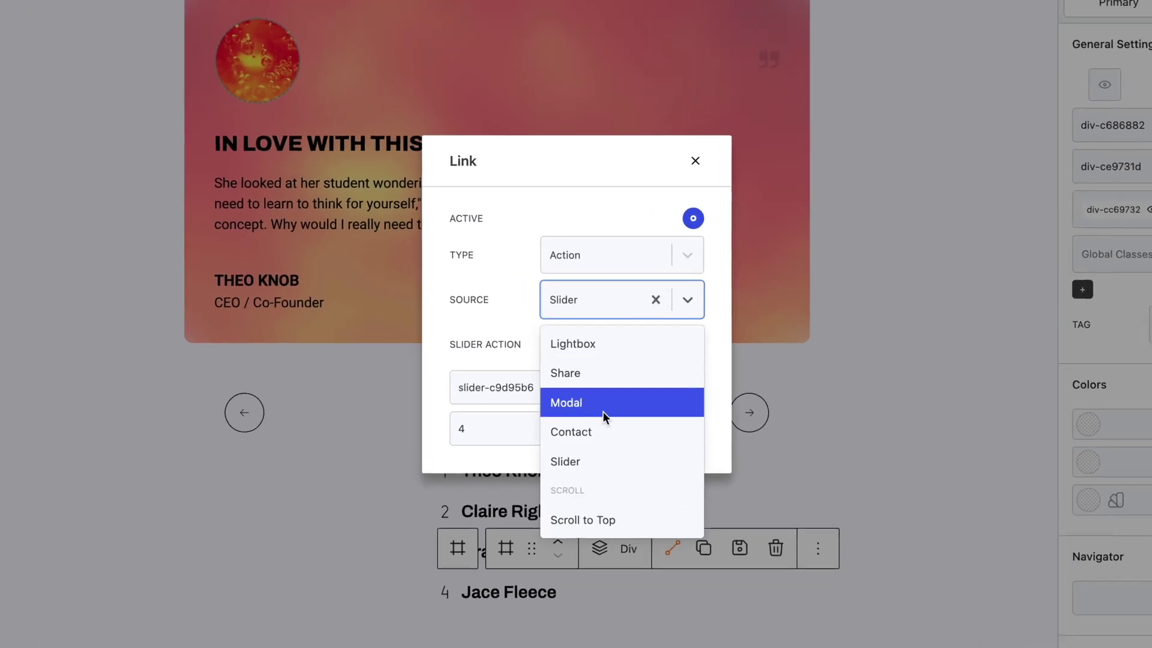
pyautogui.click(598, 522)
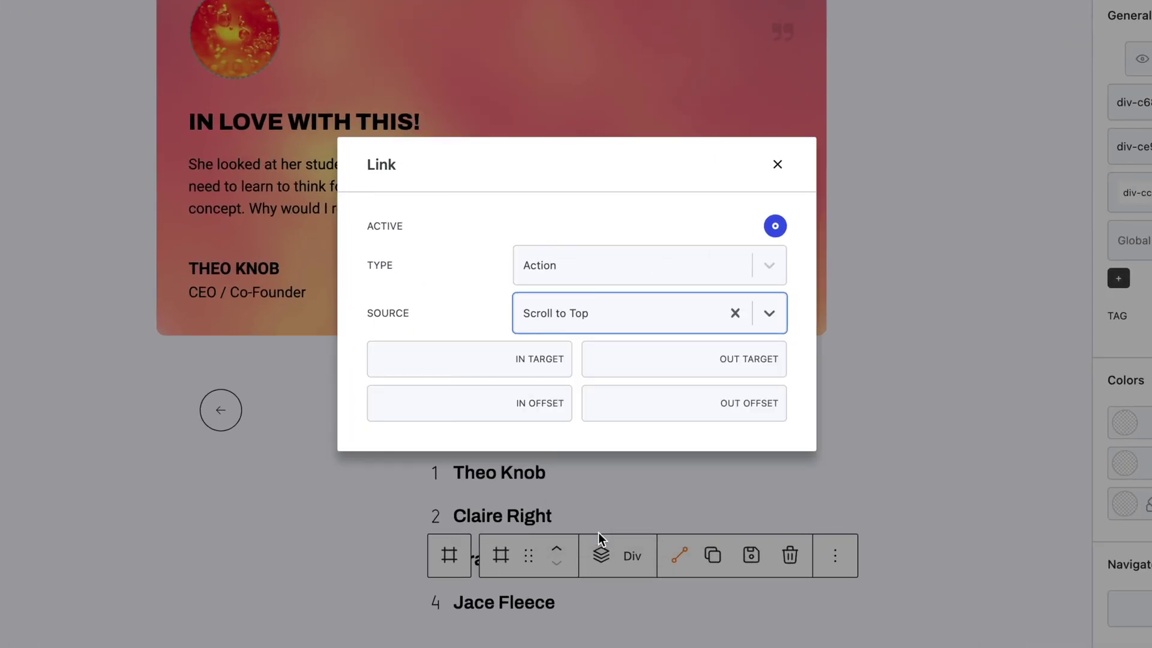